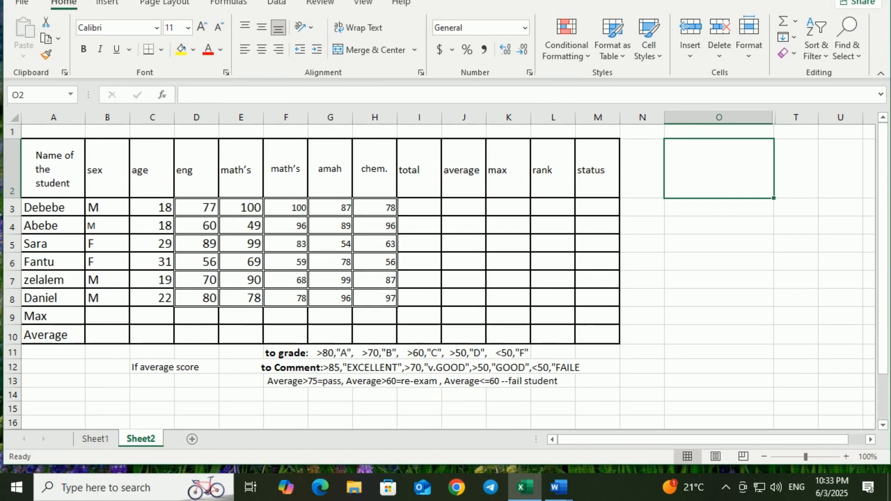
Step: Pin Excel to the Windows Start menu and return to the Sheet2 worksheet
click(17, 491)
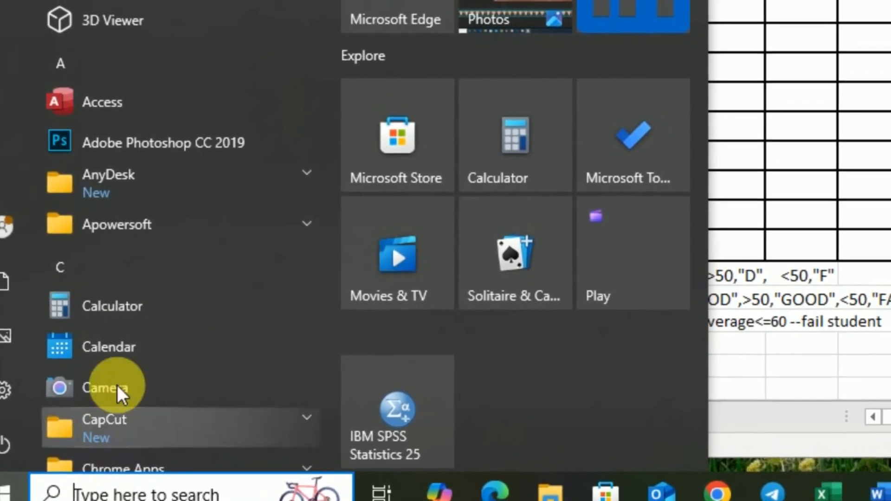
scroll(119, 320, down, 5)
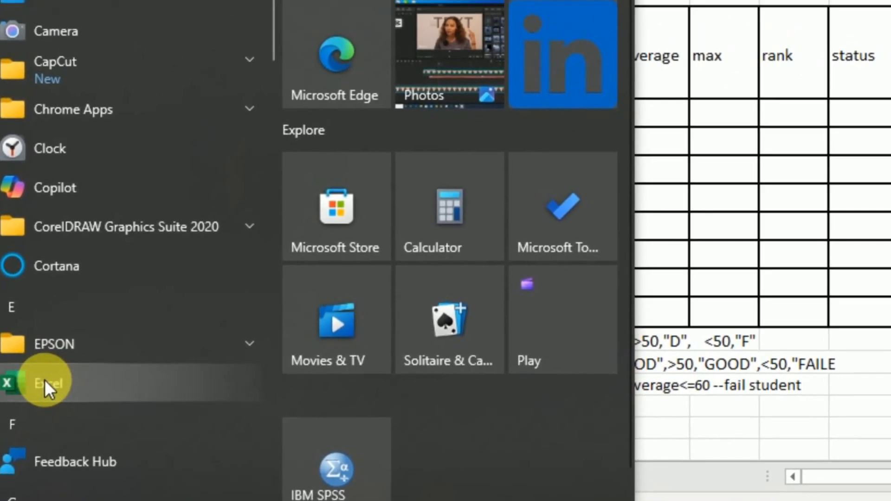
right_click(69, 343)
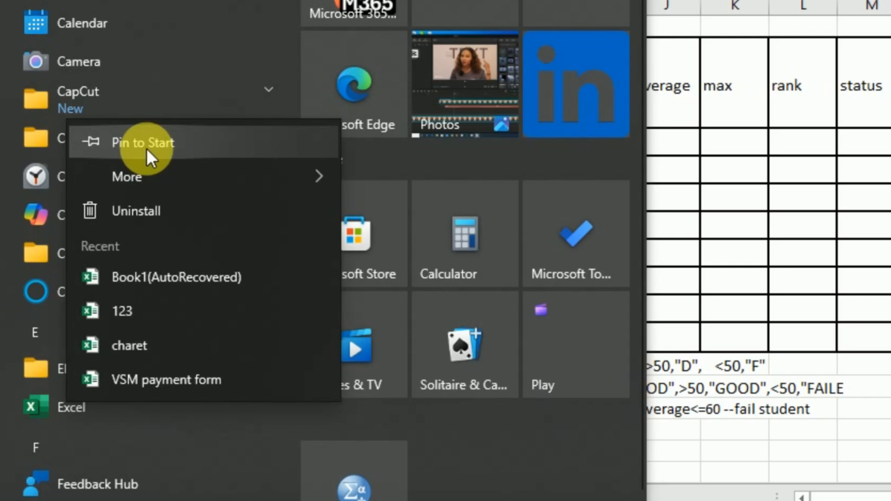
click(100, 156)
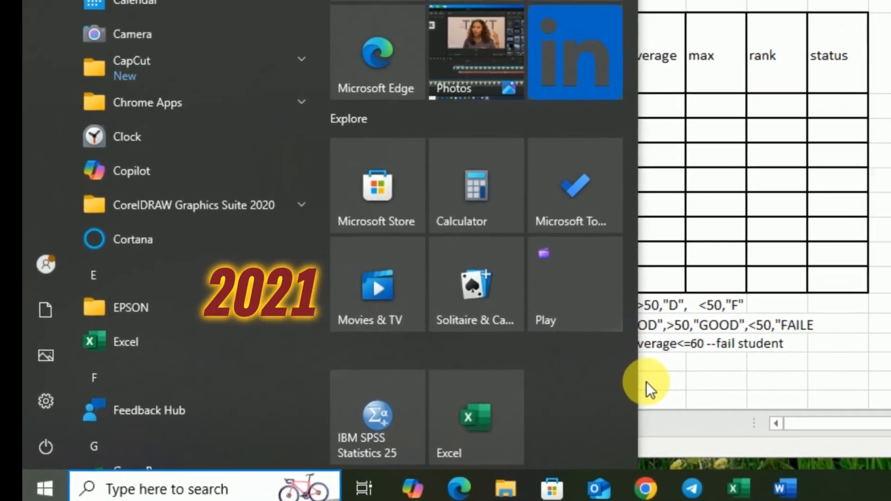
click(697, 376)
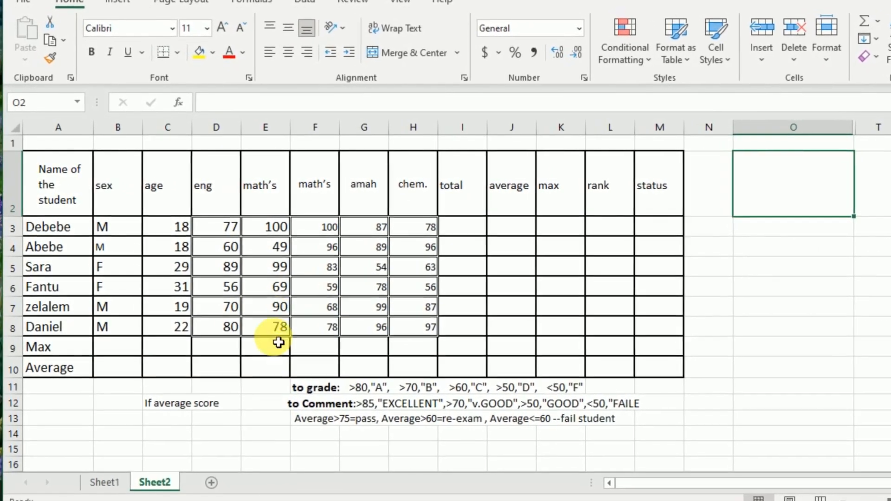
Step: Move the eng column from D out to column N and back to column D
click(266, 407)
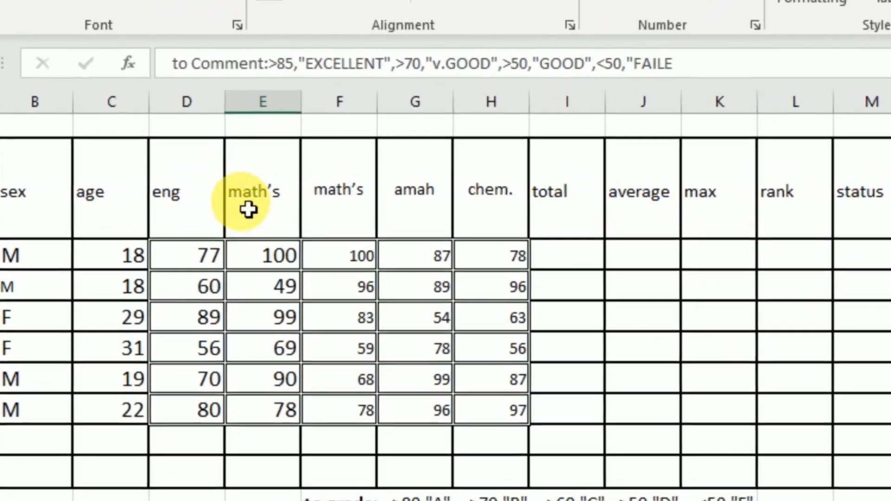
drag(169, 136, 159, 500)
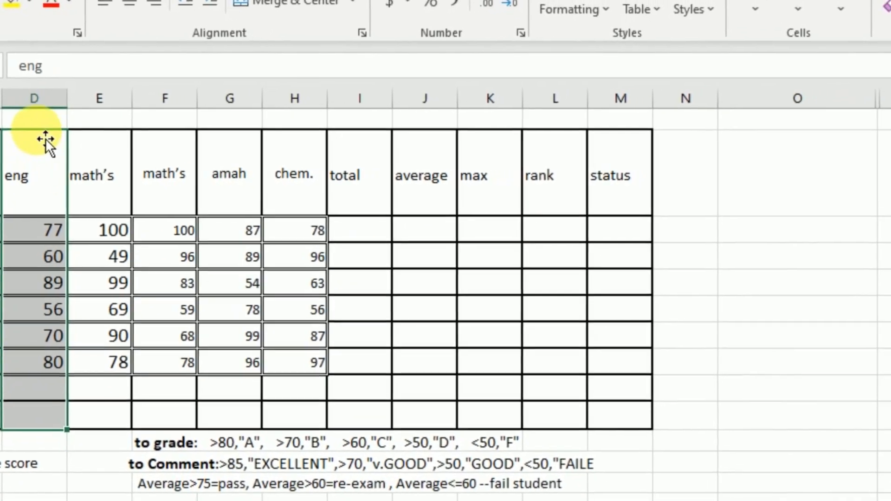
drag(55, 131, 613, 184)
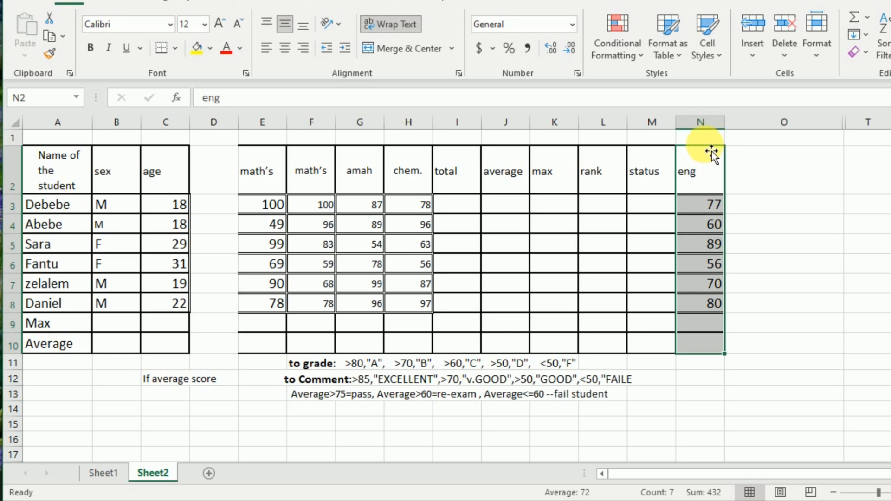
drag(710, 186, 704, 364)
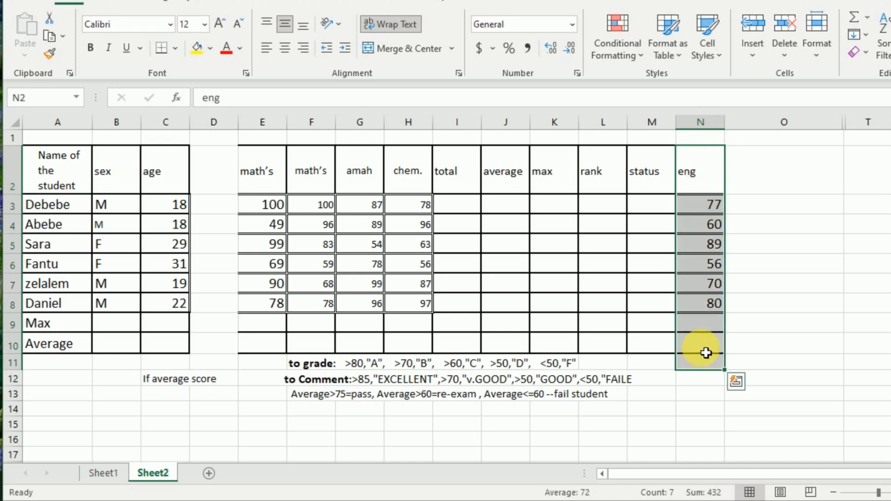
drag(709, 151, 220, 175)
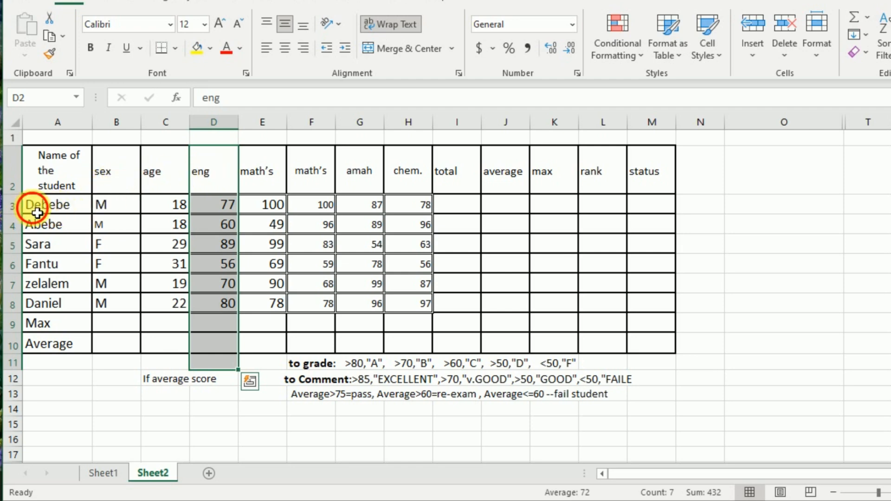
Step: Swap the student records in rows 3 and 6, using row 15 as temporary storage
drag(37, 212, 648, 218)
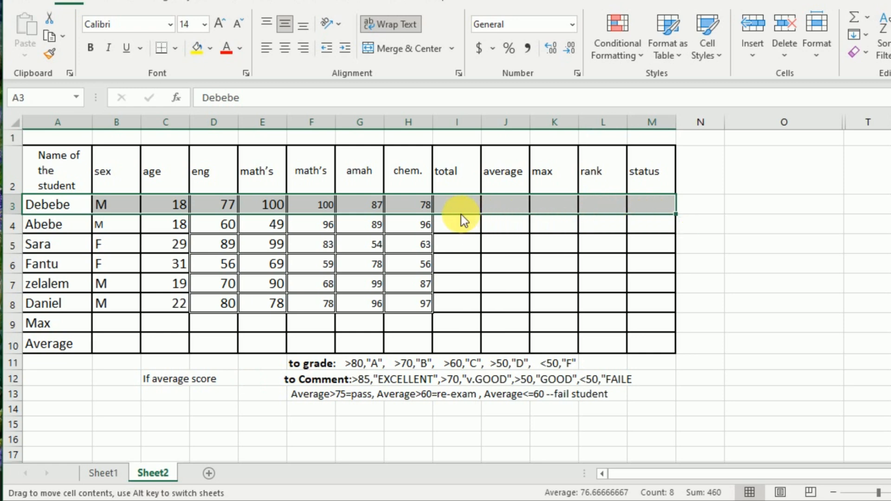
drag(461, 215, 433, 424)
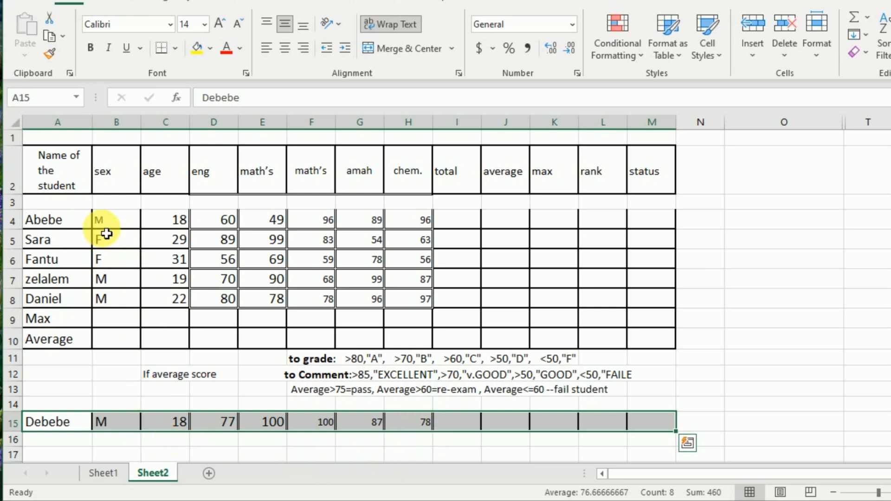
click(82, 207)
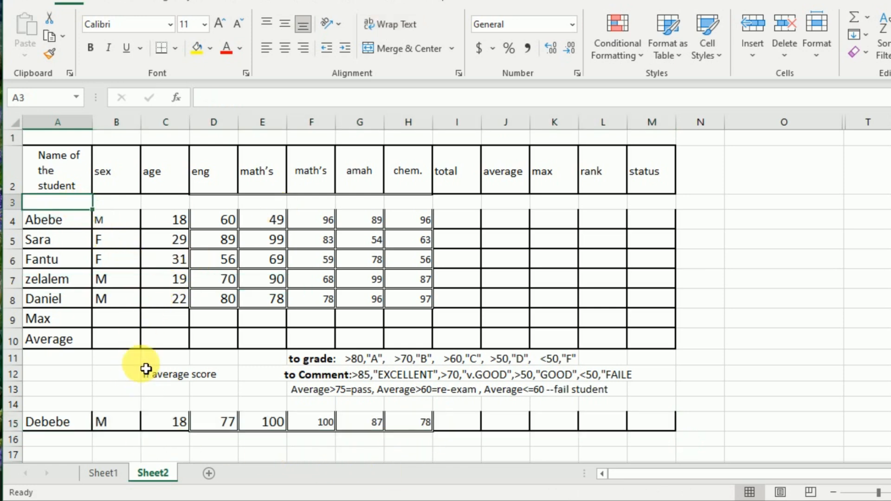
drag(24, 265, 649, 274)
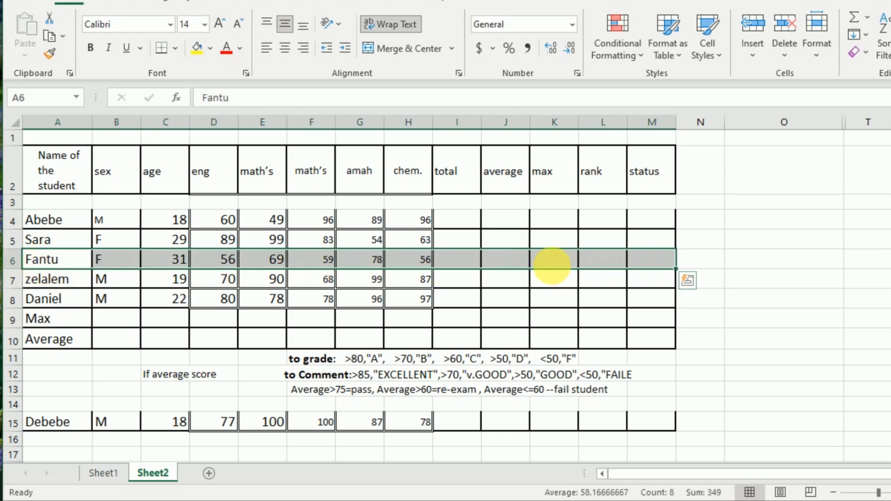
drag(464, 244, 470, 207)
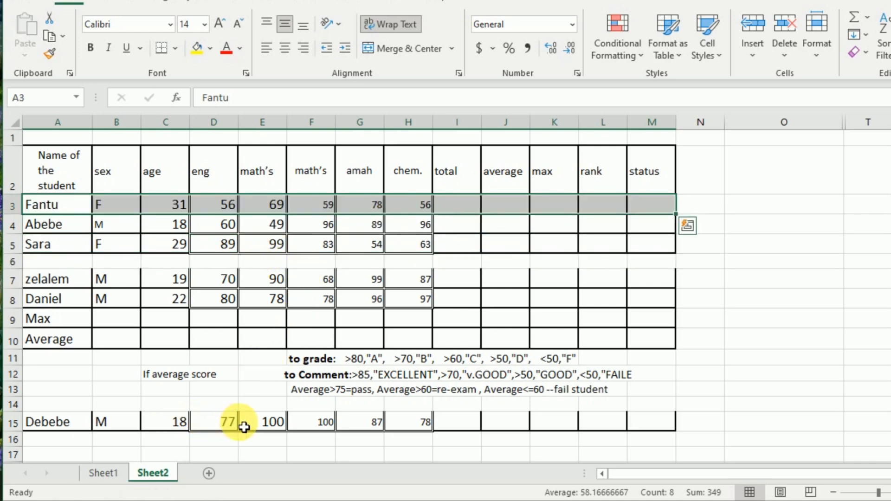
drag(82, 430, 664, 433)
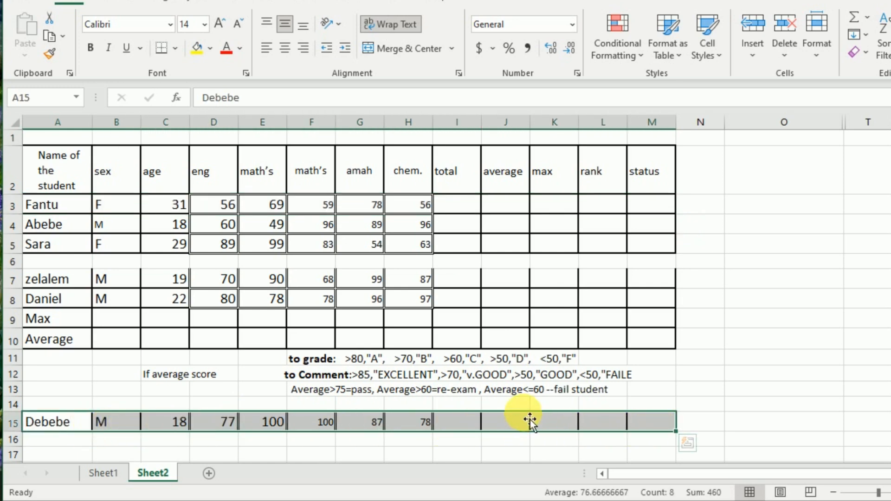
drag(530, 419, 519, 267)
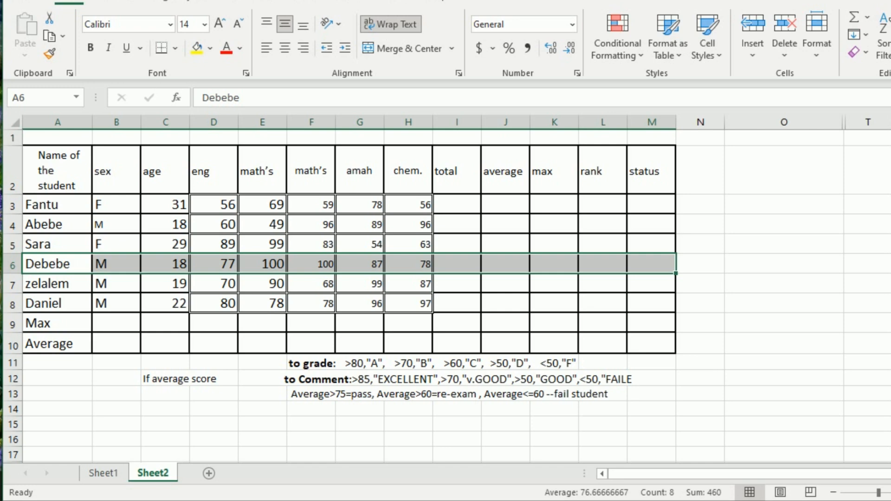
Step: Save the workbook to the Desktop under the name skill and check for the file on the desktop
click(21, 3)
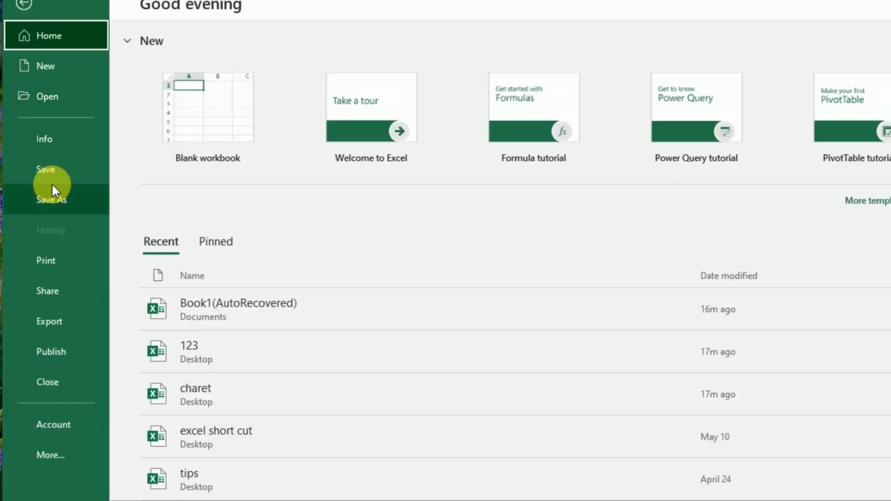
click(52, 199)
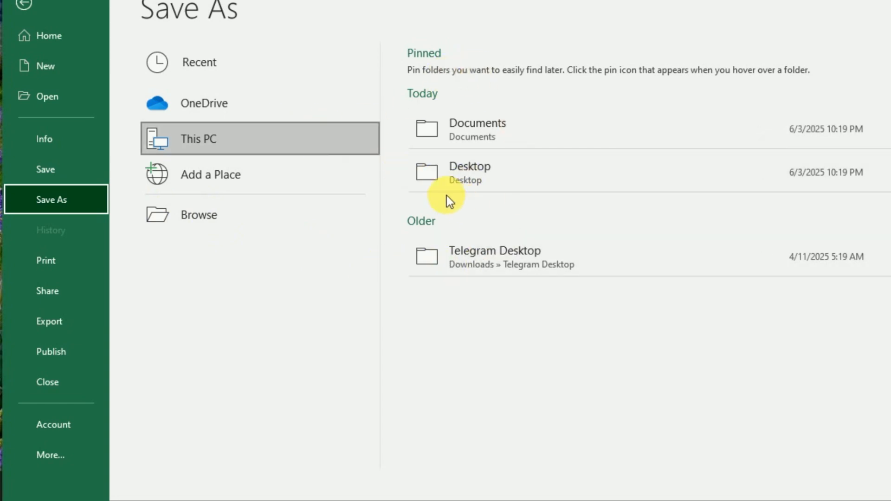
click(485, 176)
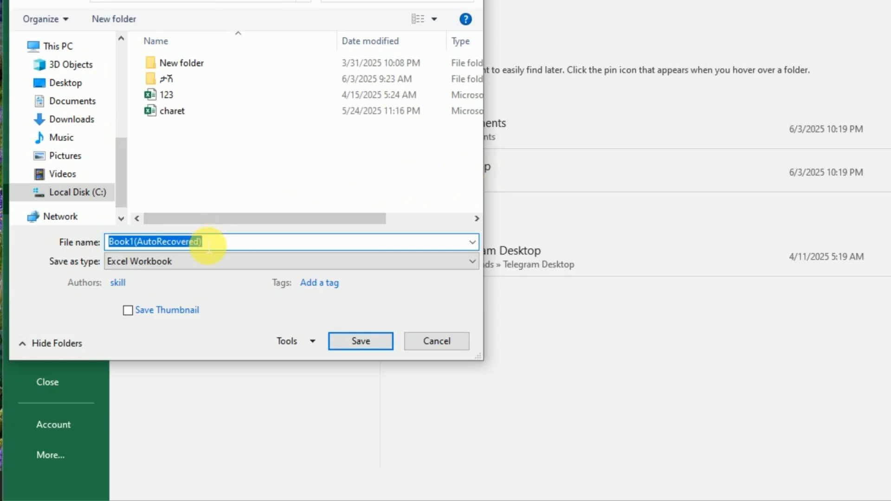
text(skill)
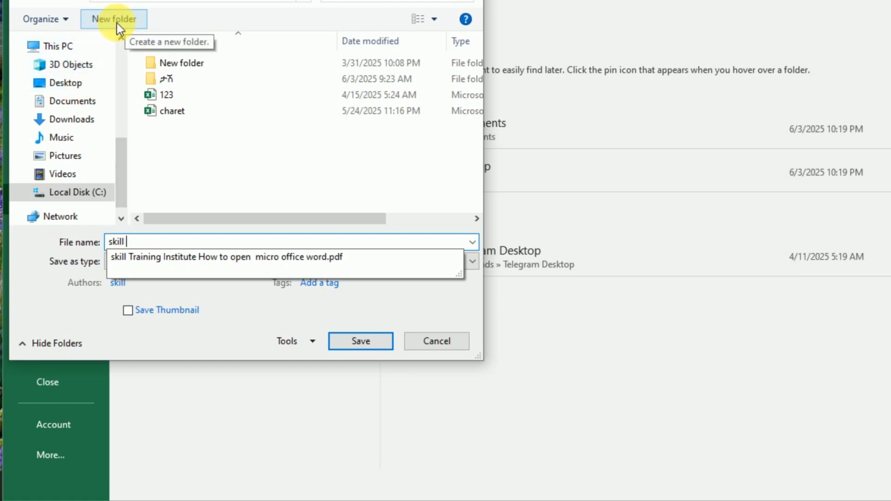
click(374, 345)
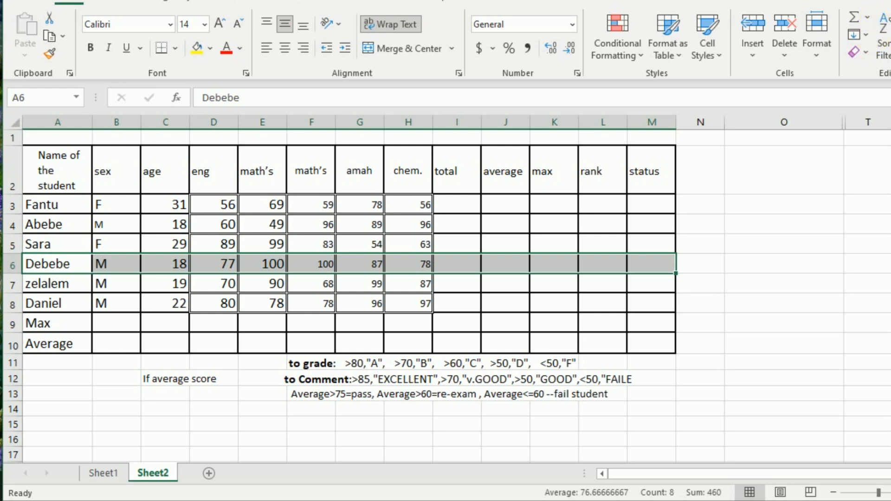
key(super+d)
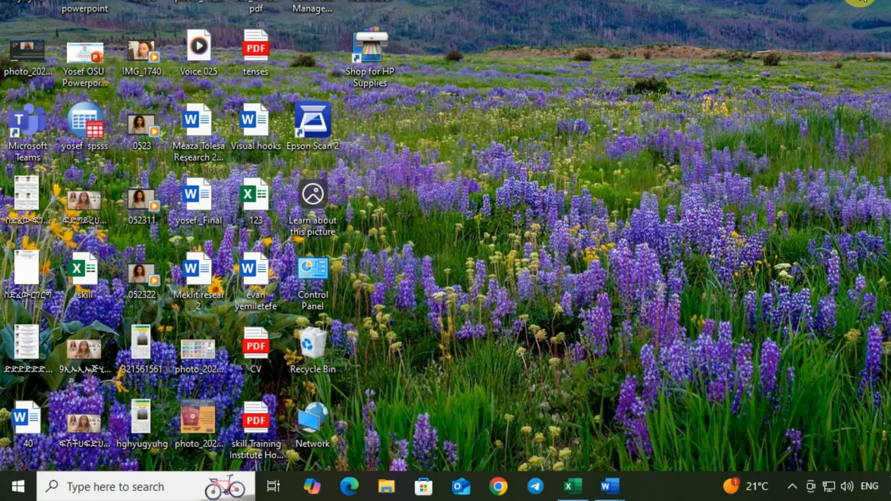
click(571, 486)
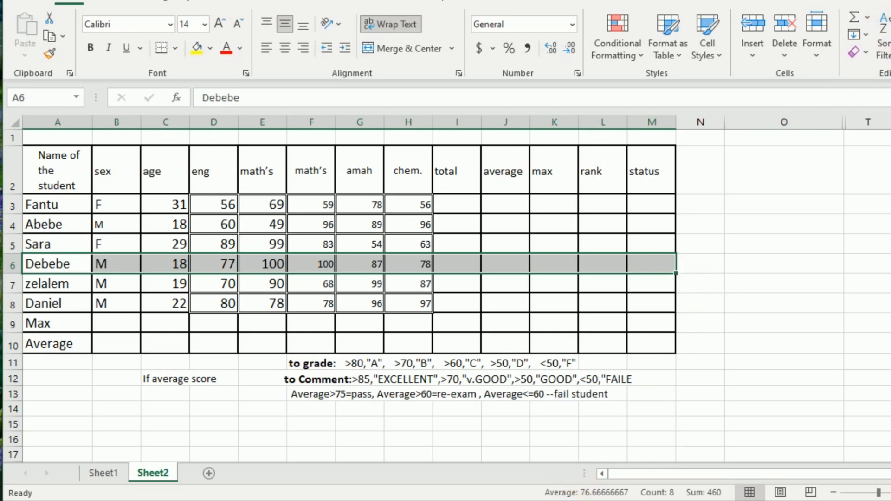
Step: Narrow the restored workbook window to about half the screen, move it across the desktop and widen it to full width
click(889, 0)
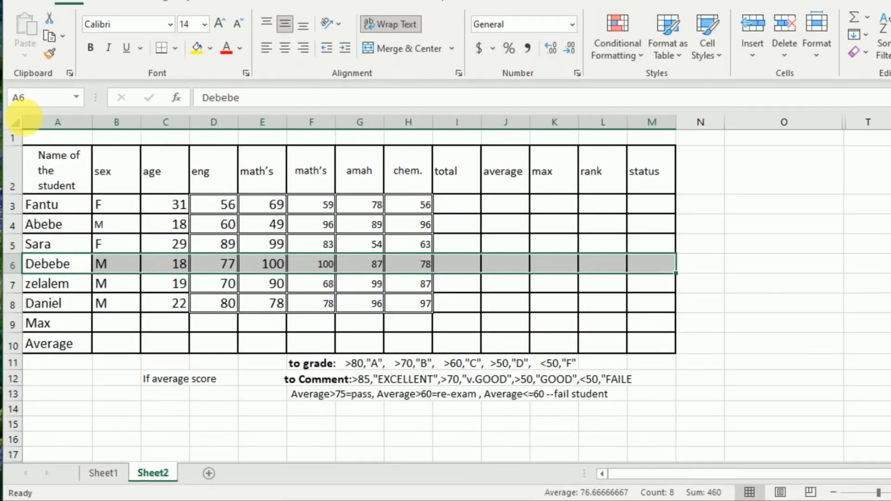
drag(9, 123, 441, 124)
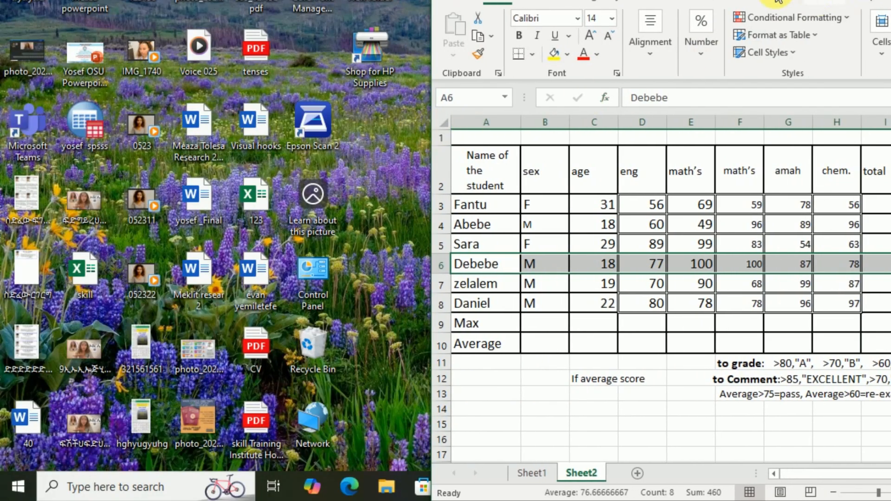
drag(818, 1, 386, 1)
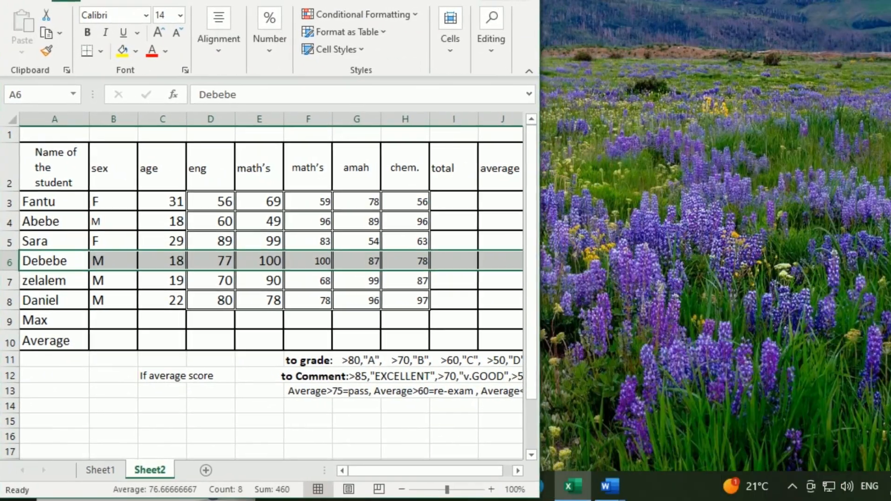
drag(539, 92, 890, 95)
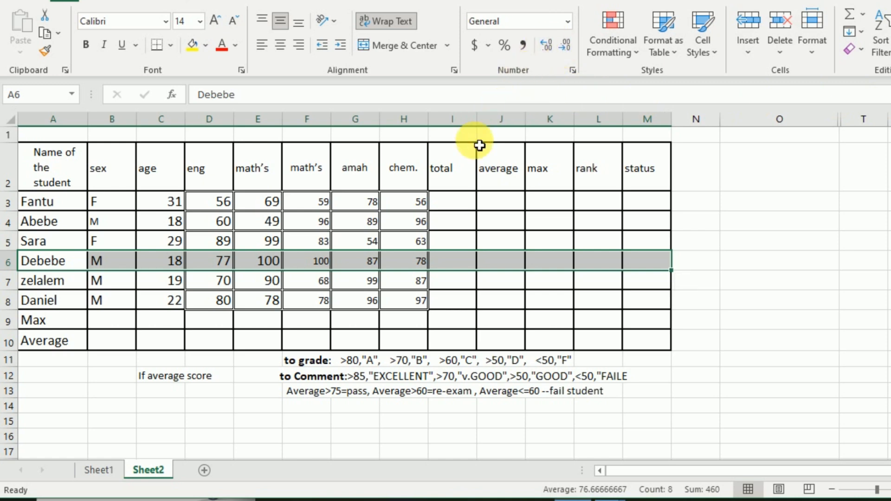
Step: Colour the text of the total, average, max, rank and status headings in I2:M2 purple
click(462, 207)
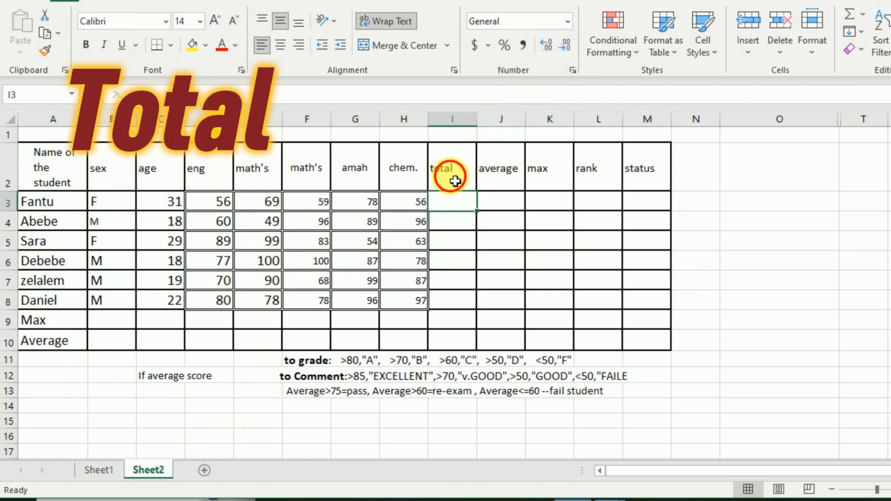
drag(453, 179, 639, 179)
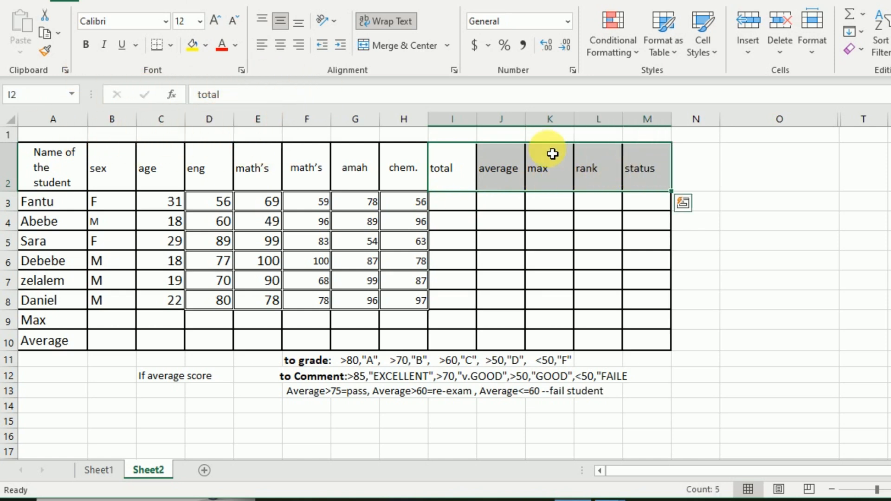
click(236, 45)
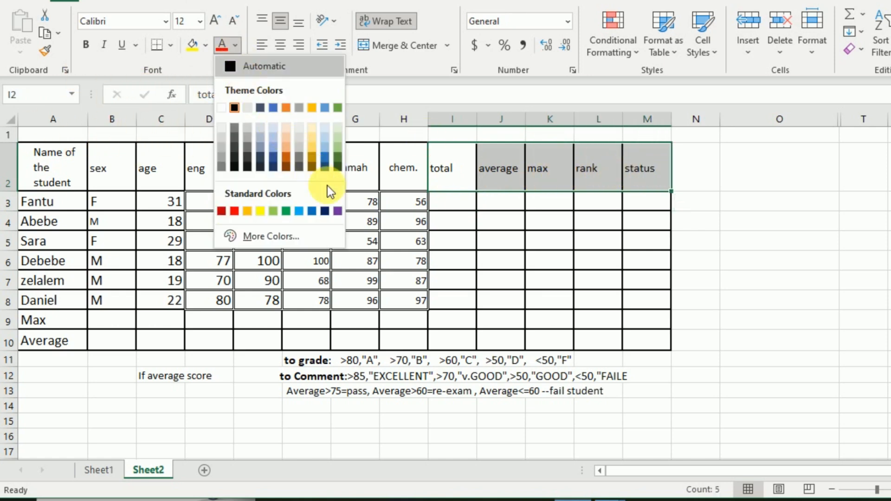
click(338, 212)
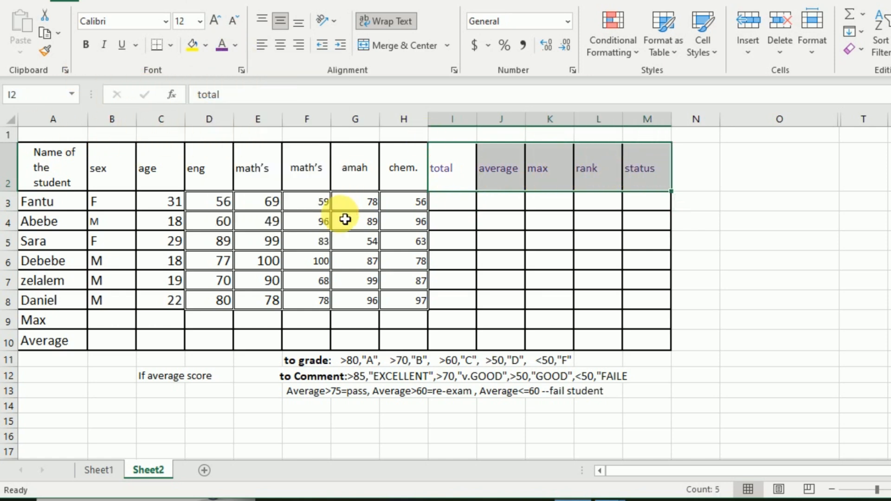
Step: Enlarge the I2:M2 headings to font size 18 and reduce them back to 12
click(214, 22)
click(213, 22)
click(213, 23)
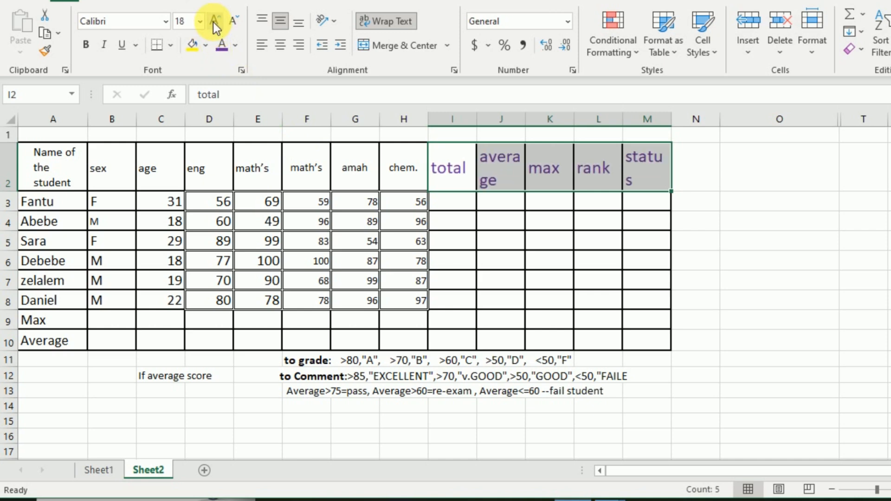
click(233, 22)
click(233, 22)
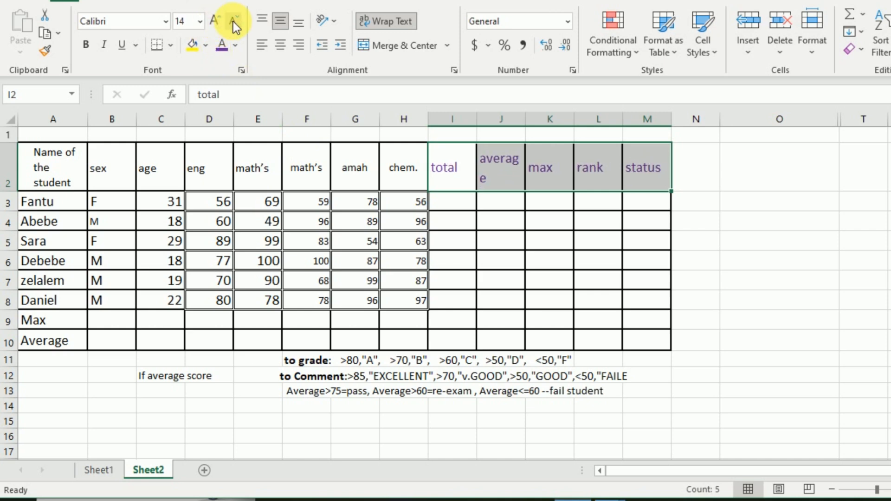
click(233, 21)
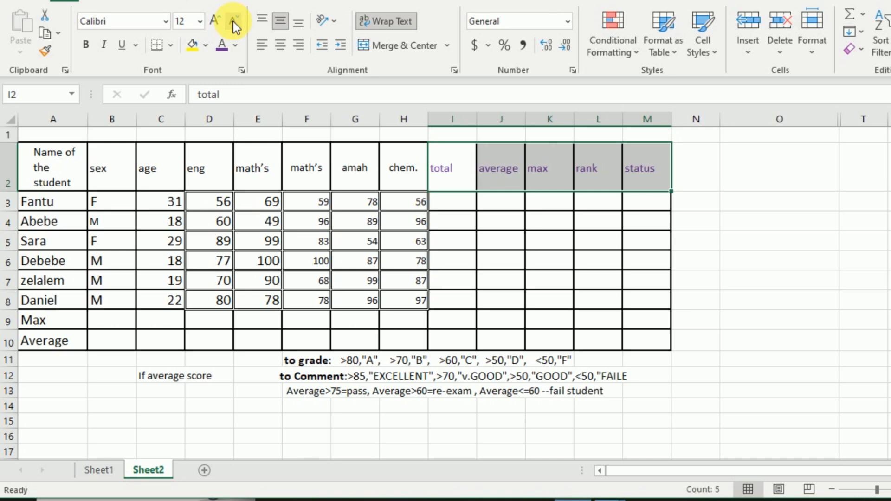
Step: Make the total, average, max, rank and status headings in I2:M2 bold
click(89, 44)
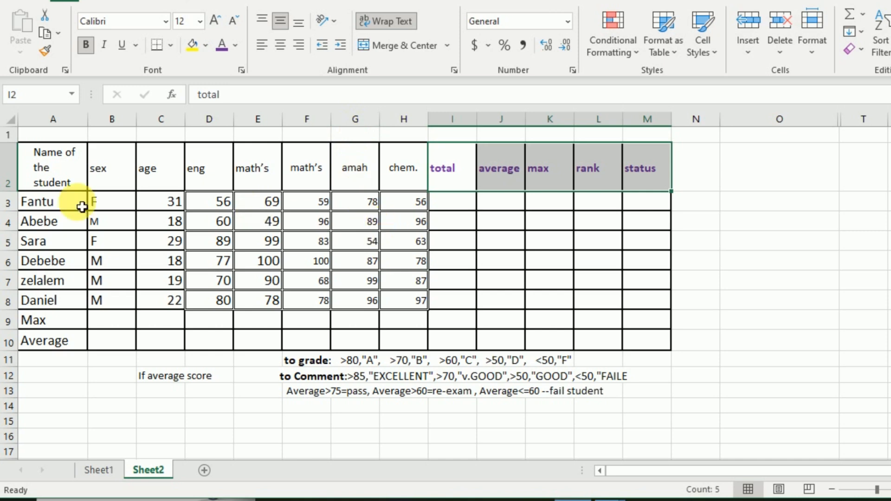
Step: Remove all borders from the student table in A2:M10
drag(43, 173, 646, 340)
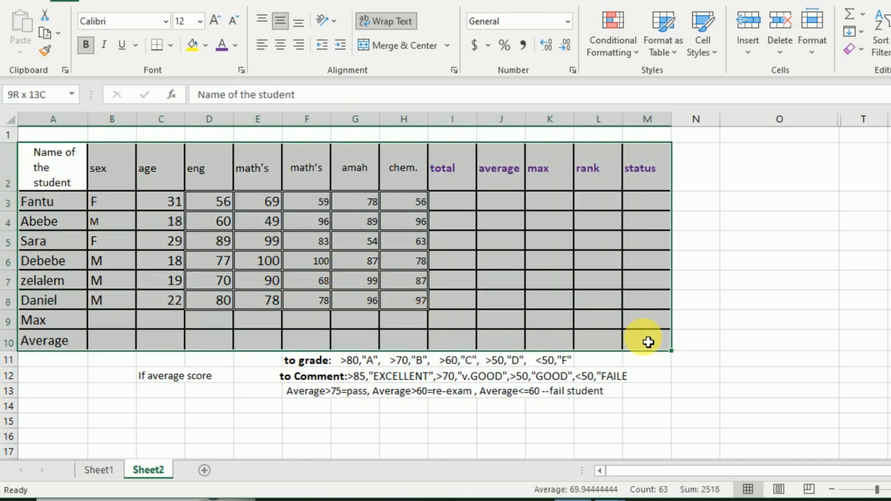
click(170, 46)
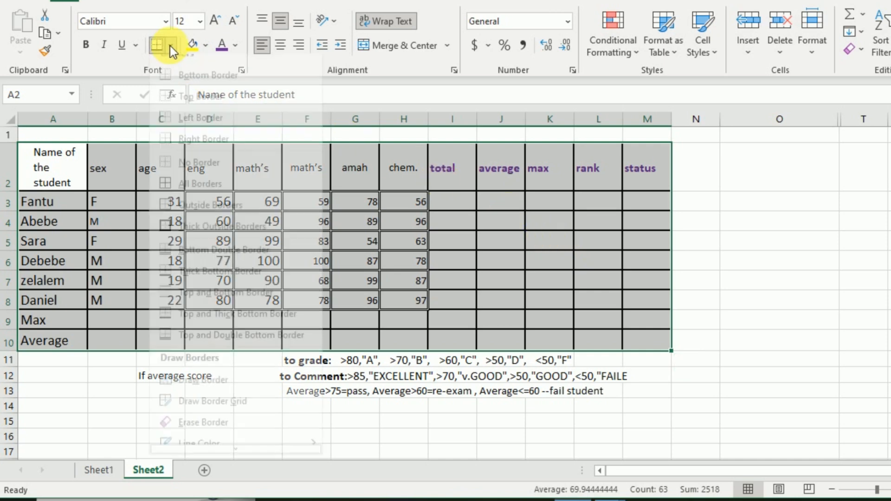
click(189, 177)
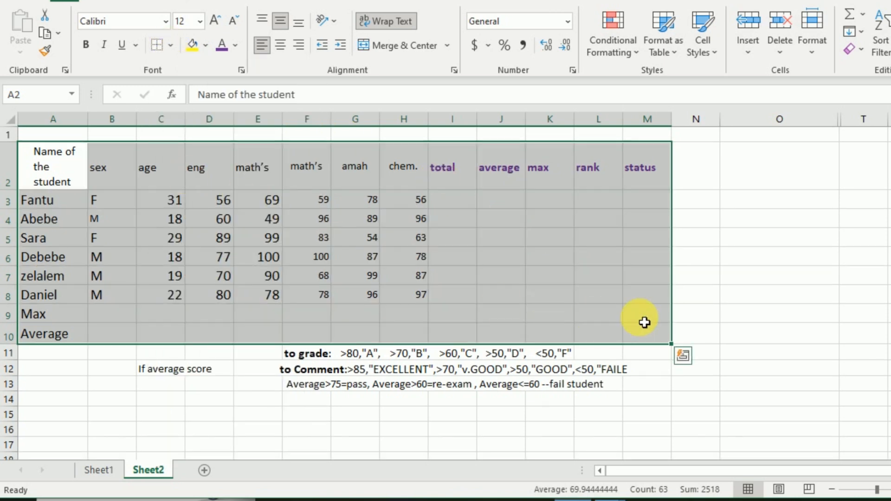
click(710, 317)
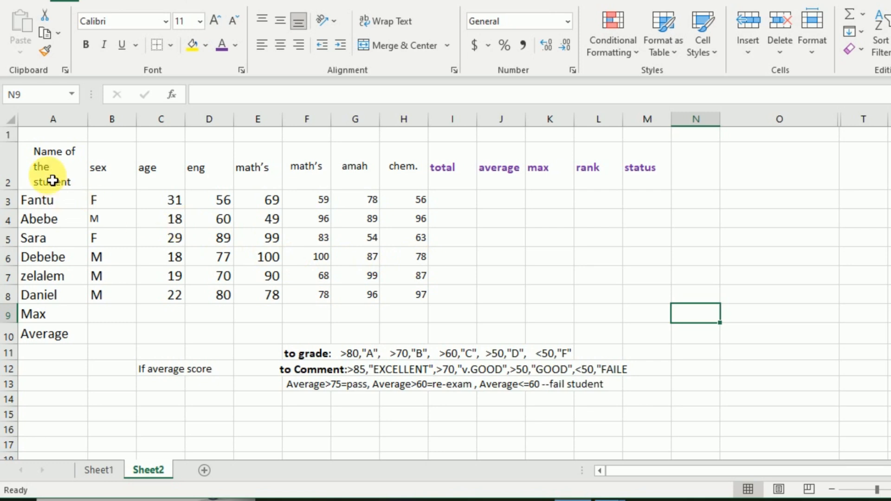
drag(51, 177, 641, 331)
click(485, 242)
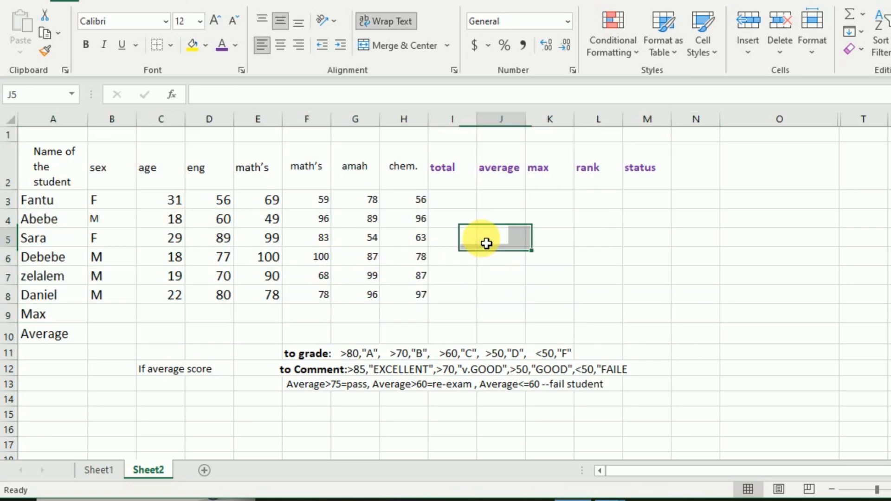
Step: Check the print preview of the borderless student table and return to the worksheet
click(25, 1)
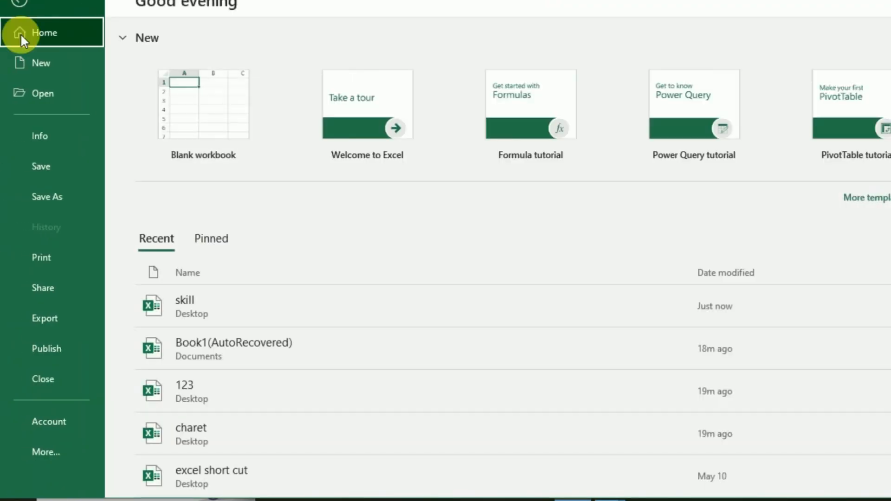
click(48, 258)
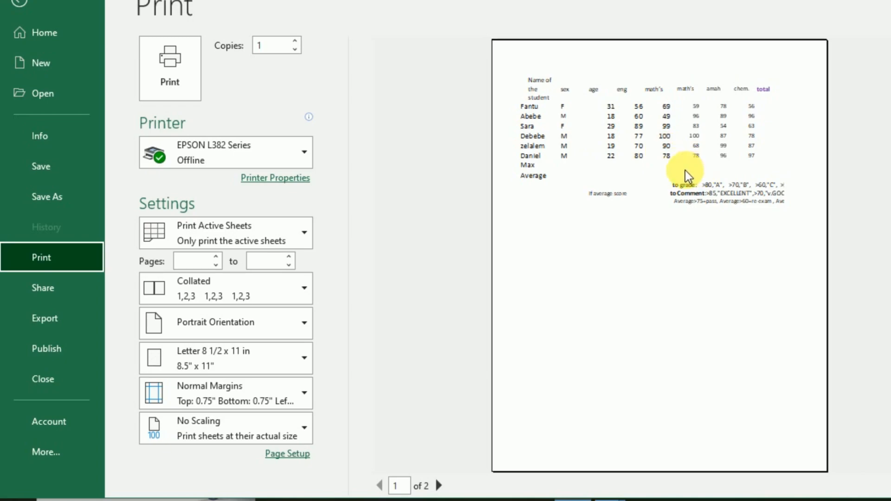
click(17, 5)
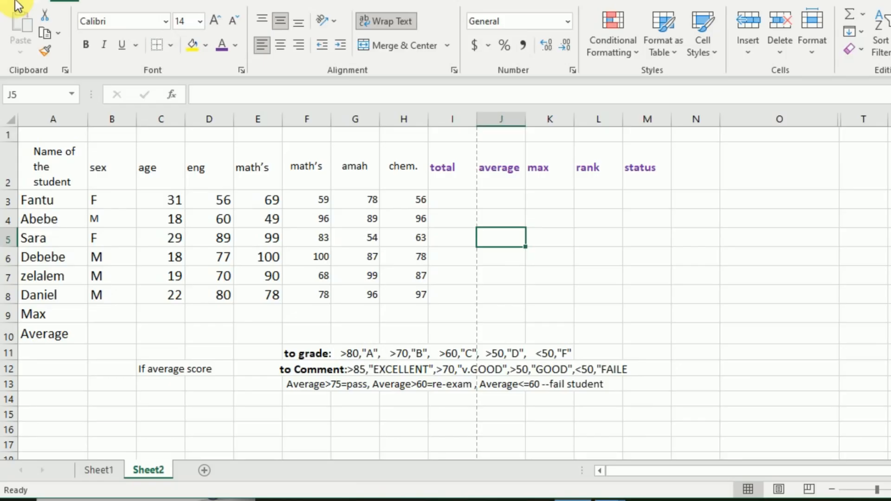
Step: Apply All Borders to the student table in A2:M10
drag(74, 178, 648, 334)
click(169, 46)
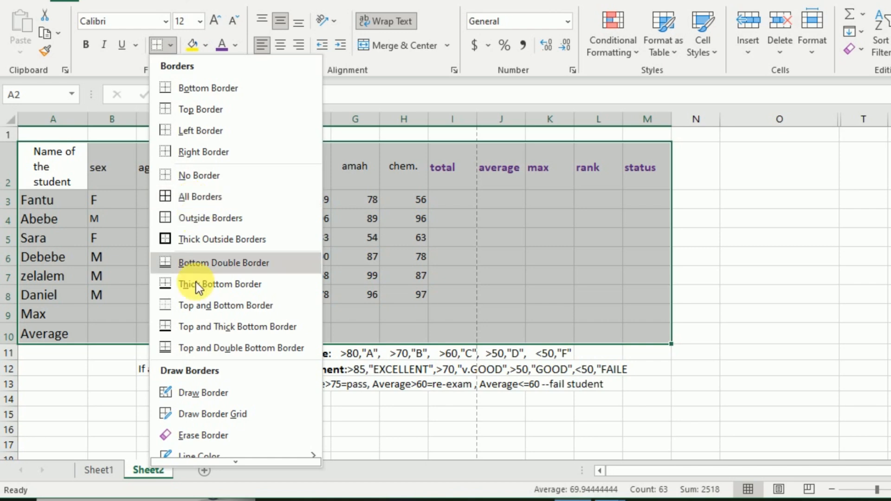
scroll(204, 367, down, 1)
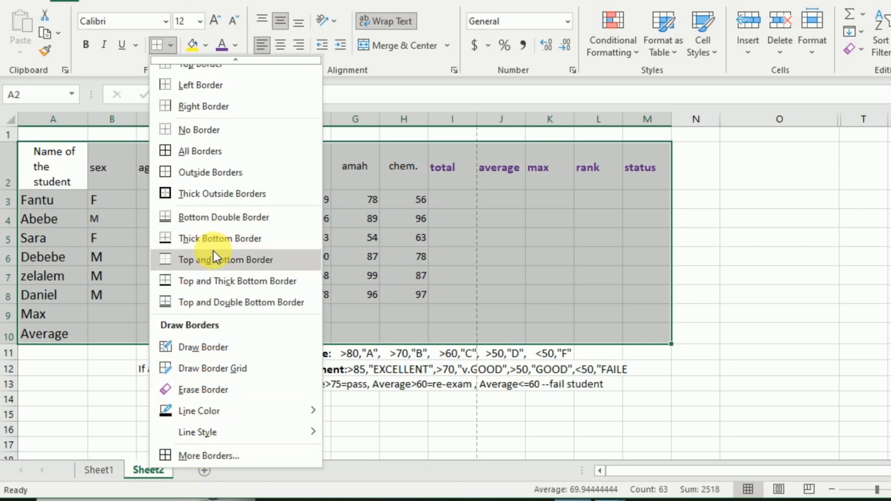
scroll(213, 252, up, 1)
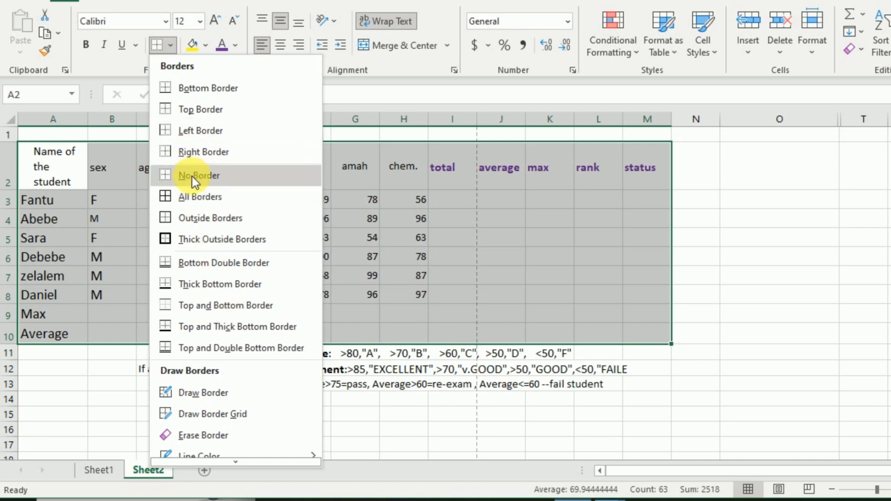
click(194, 197)
click(496, 218)
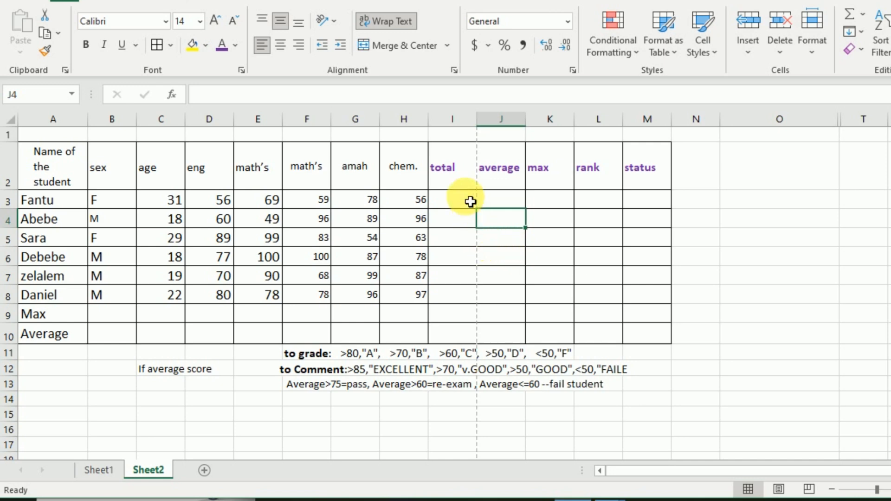
Step: Insert the SUM function in I3 for the first student's total
click(454, 205)
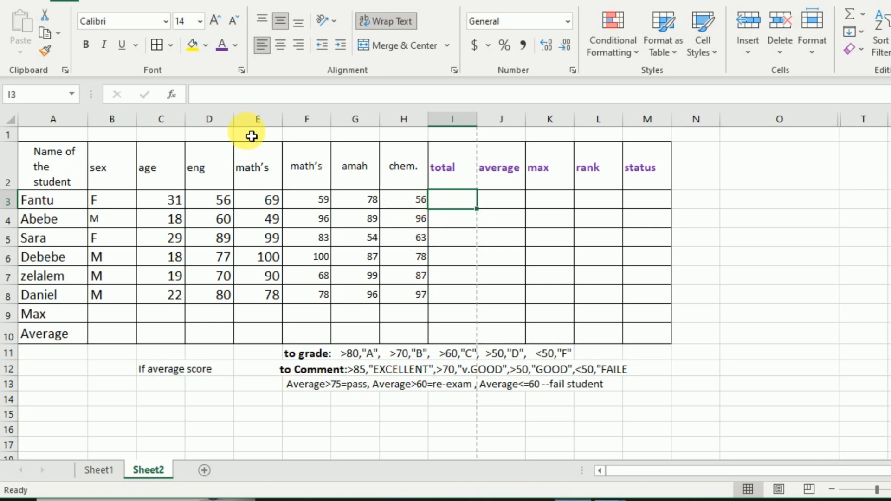
click(171, 95)
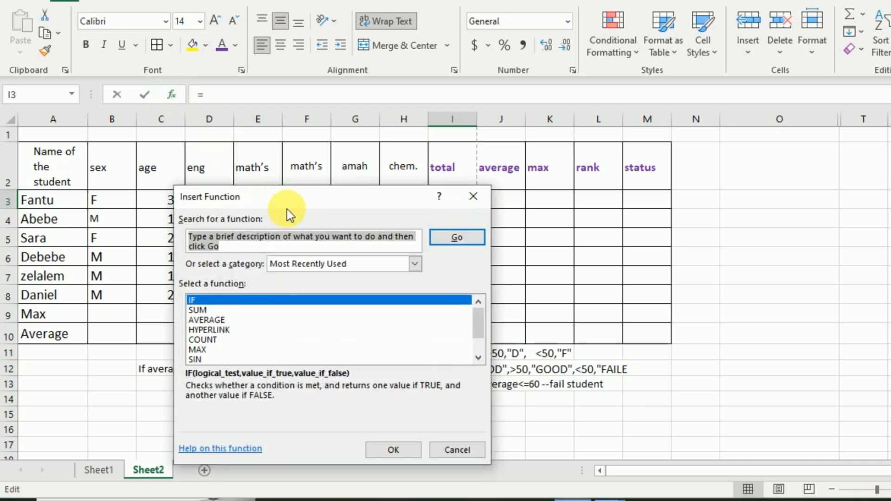
drag(291, 199, 355, 274)
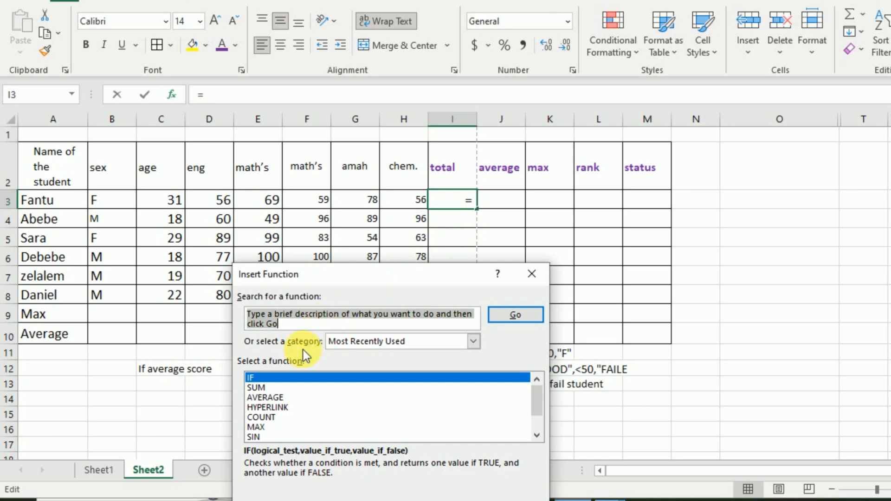
click(257, 389)
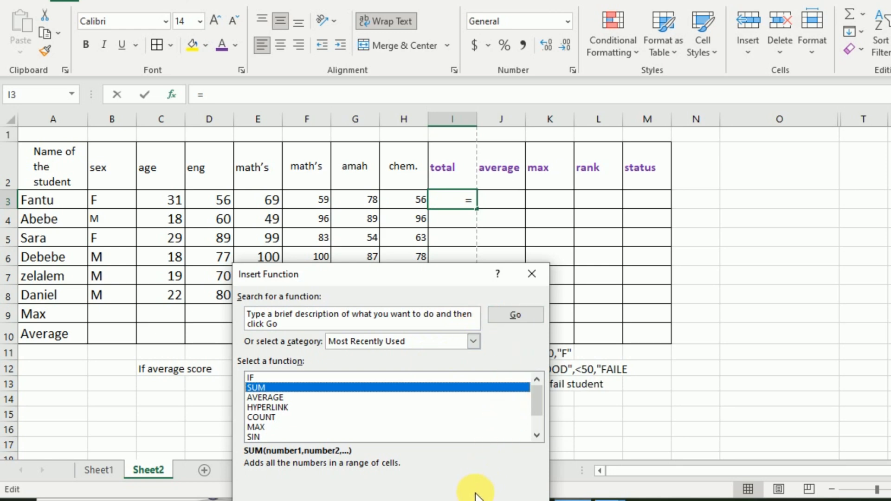
scroll(476, 497, down, 1)
scroll(479, 493, up, 1)
key(Return)
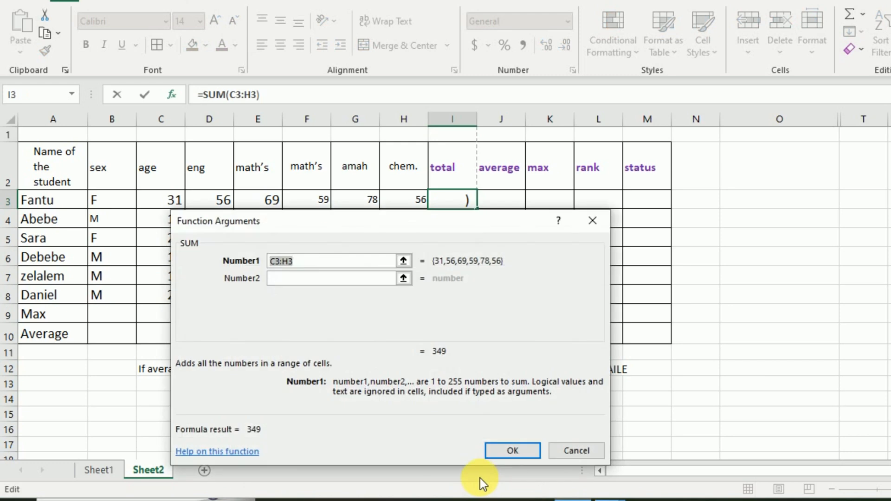
Step: Set the range of the I3 sum to the subject marks D3:H3, excluding the age, and accept the formula
drag(441, 227, 445, 301)
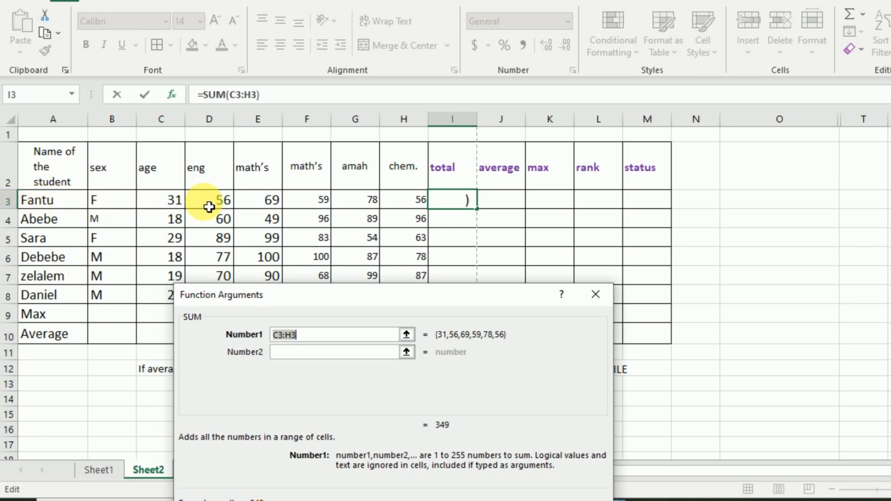
drag(213, 207, 401, 207)
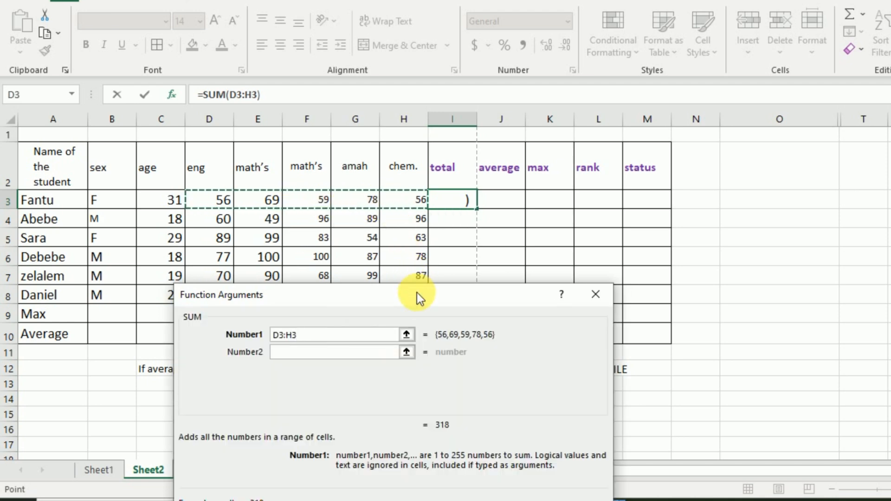
drag(418, 301, 453, 327)
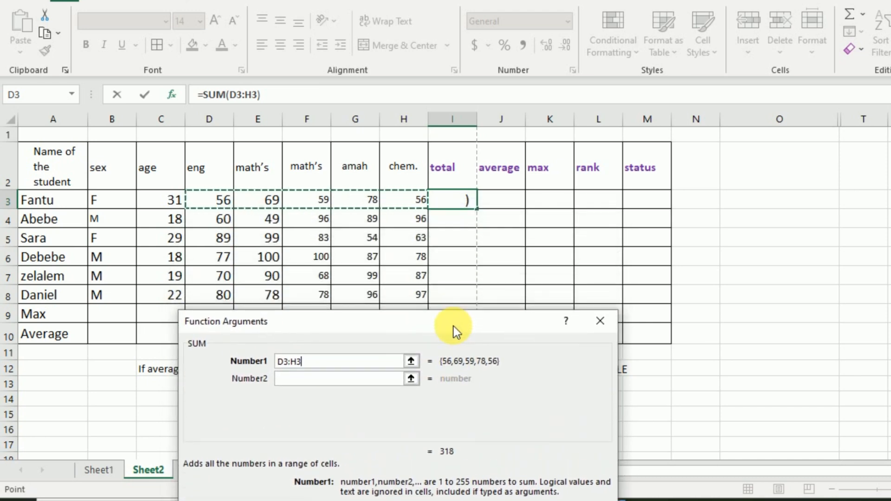
key(Return)
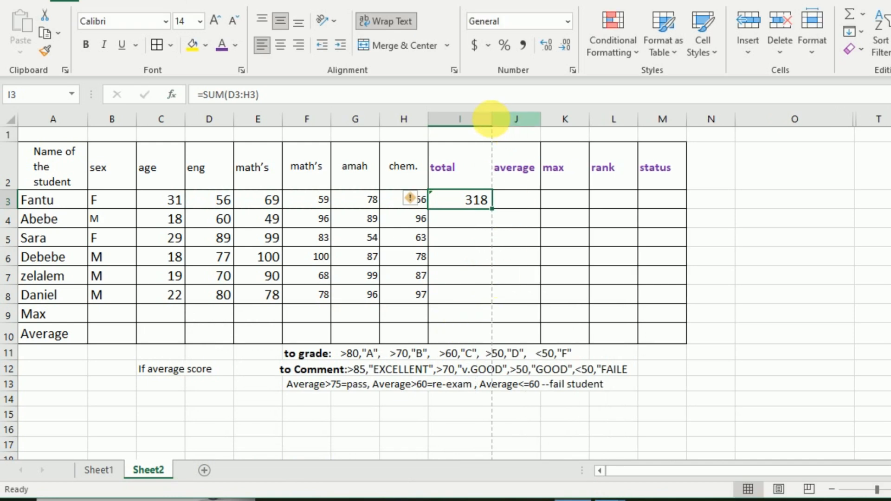
Step: Narrow the total column I and widen it again until the sum in I3 fits
drag(494, 125, 470, 158)
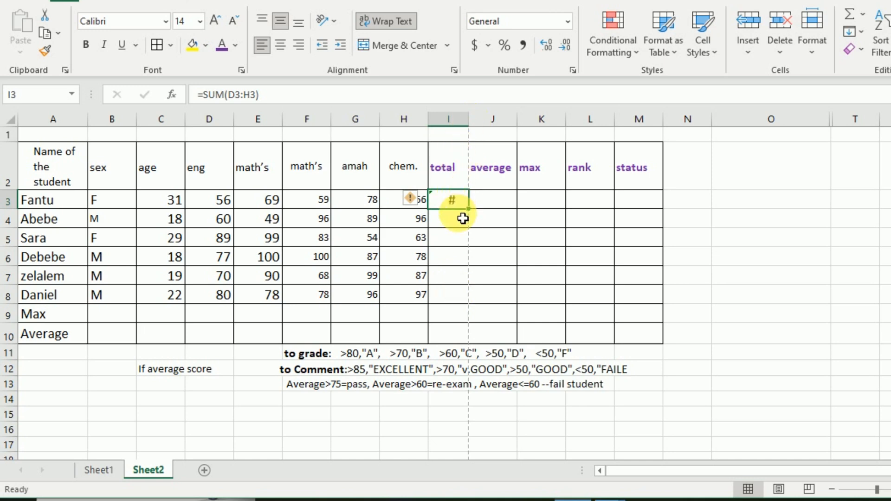
drag(470, 125, 497, 142)
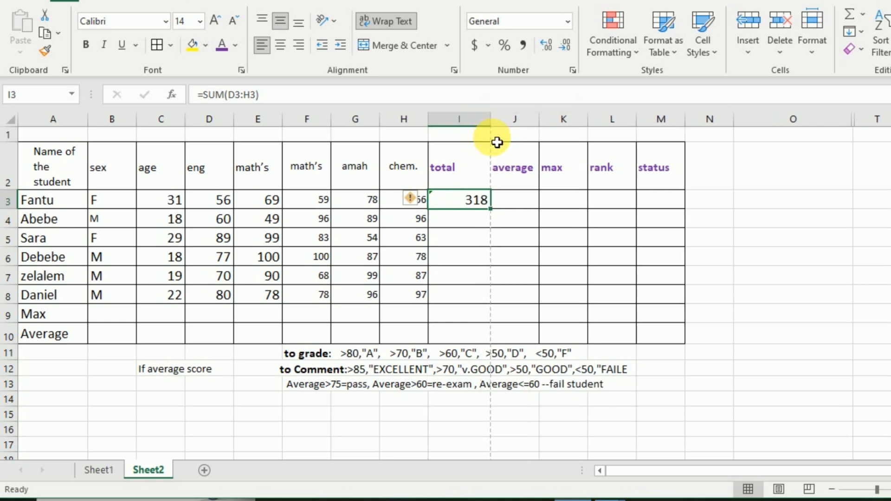
Step: Insert a SUM function in I8 that totals the last student's subject marks D8:H8
click(464, 302)
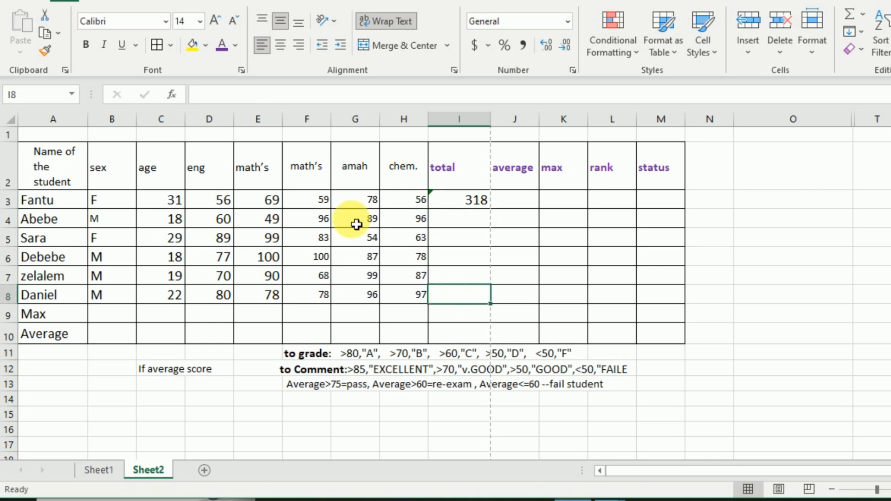
click(173, 94)
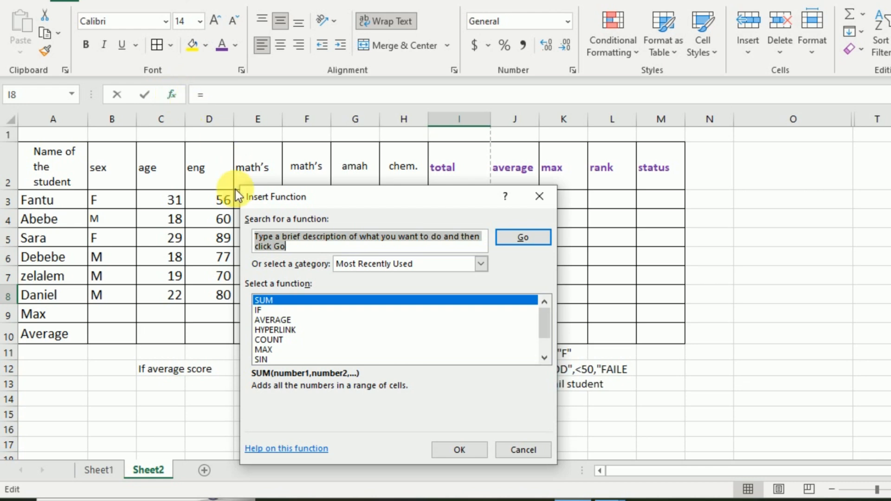
click(478, 455)
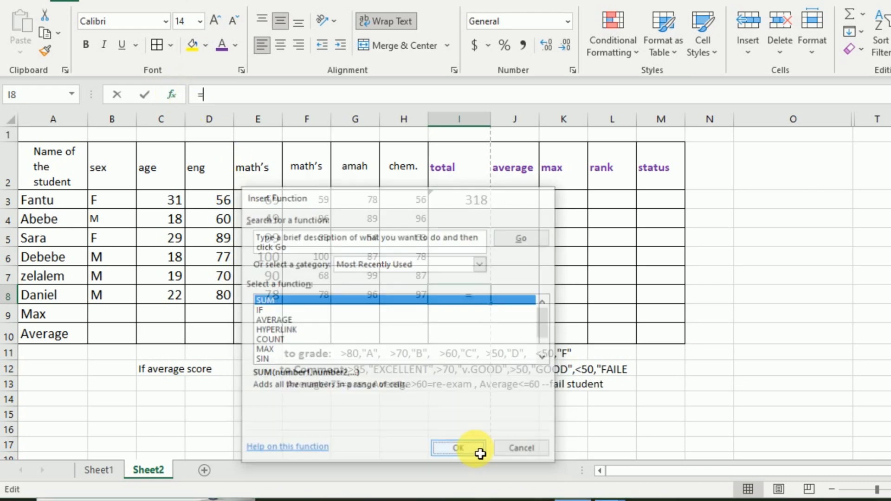
drag(426, 209, 420, 371)
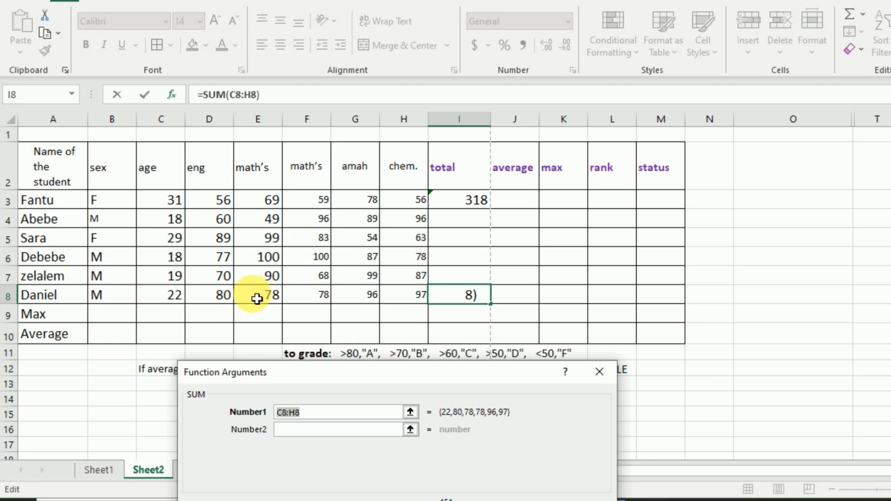
mouse_move(262, 297)
mouse_down()
mouse_move(254, 297)
mouse_move(269, 299)
mouse_up()
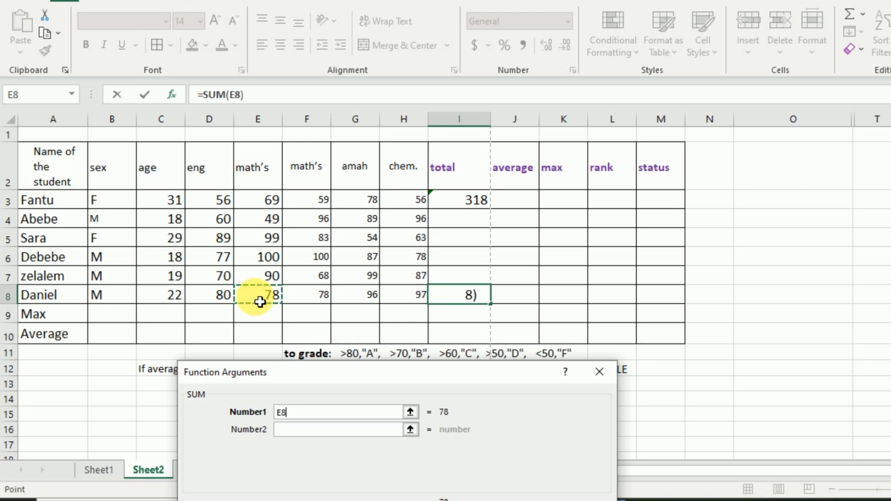
drag(221, 299, 390, 302)
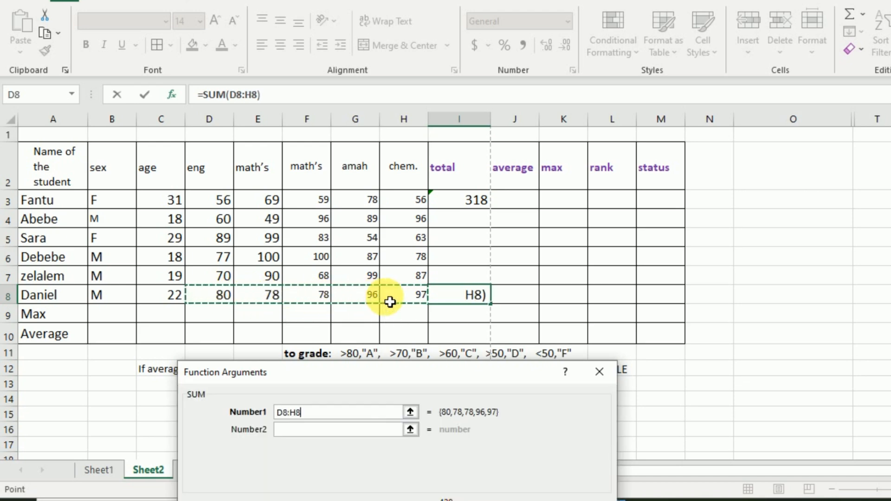
key(Return)
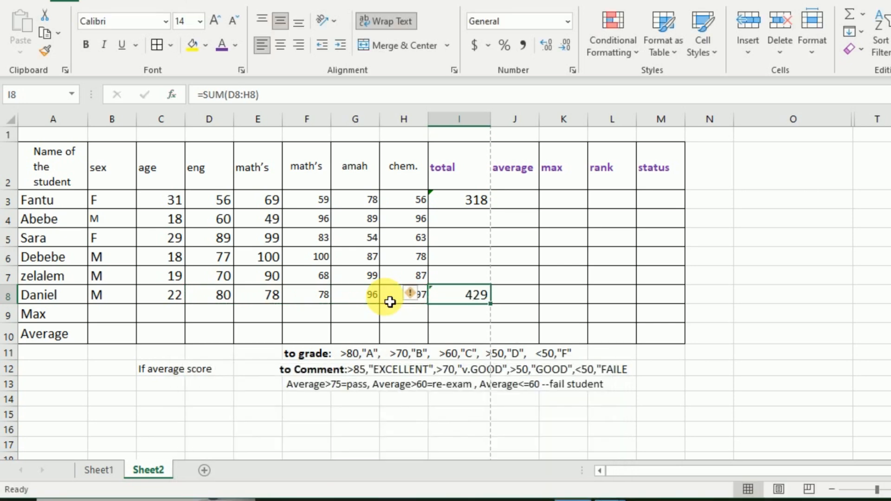
Step: Fill the total formula from I3 down to I7 and undo the fill, then repeat both once more
click(476, 201)
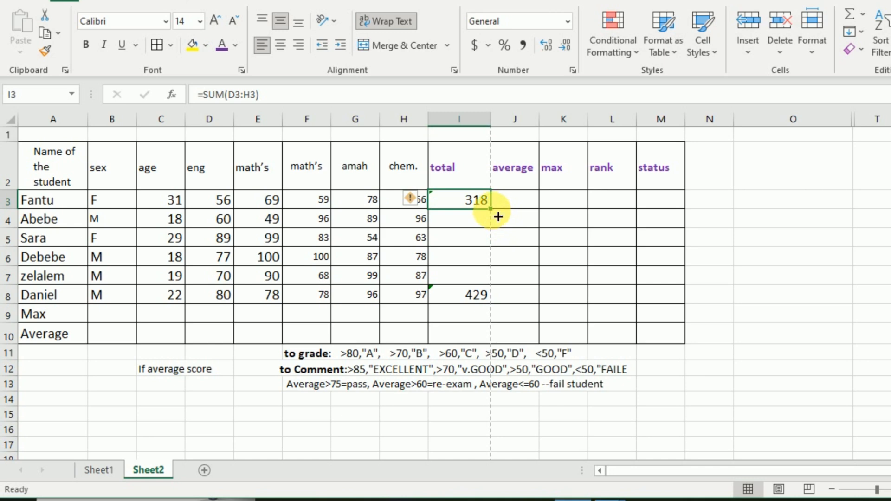
drag(498, 216, 491, 281)
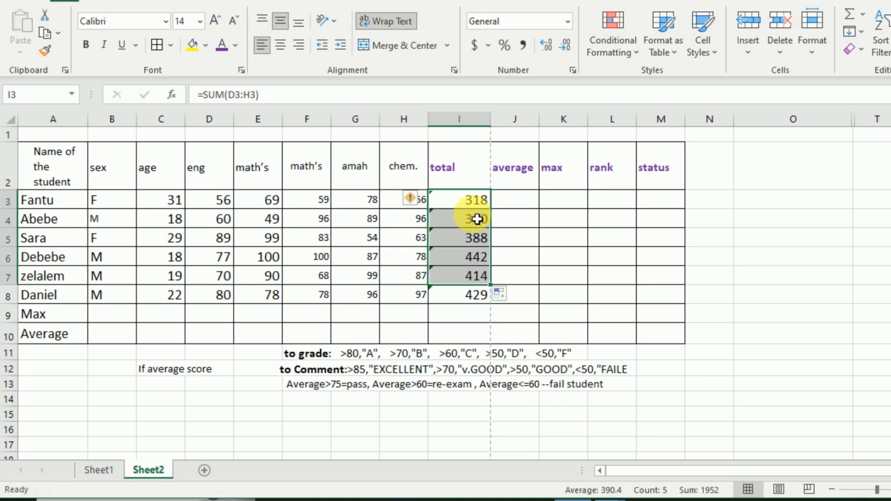
key(ctrl+z)
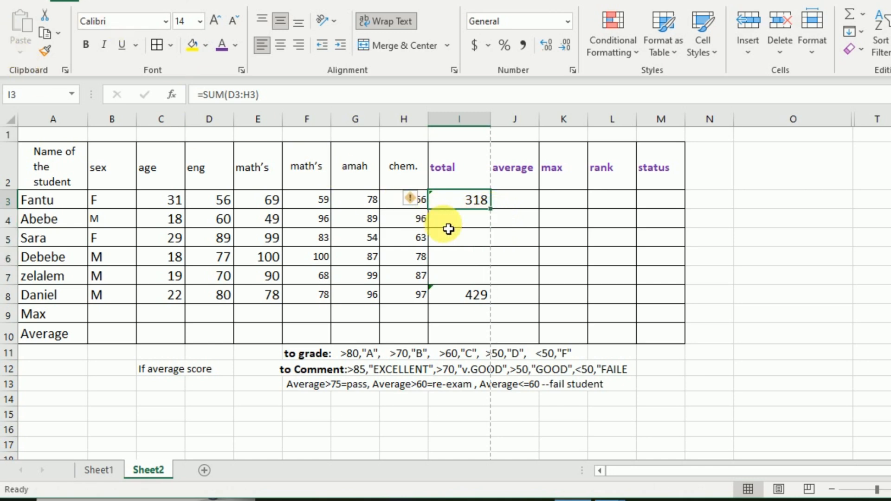
drag(497, 214, 498, 284)
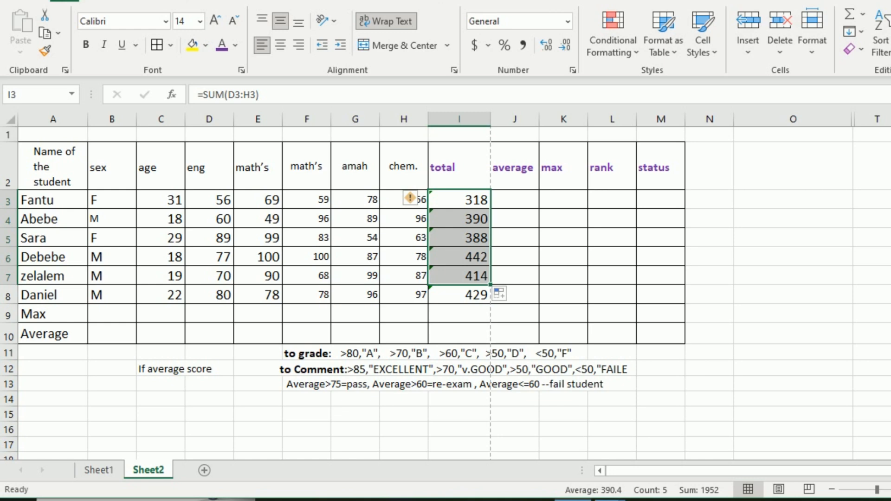
key(ctrl+z)
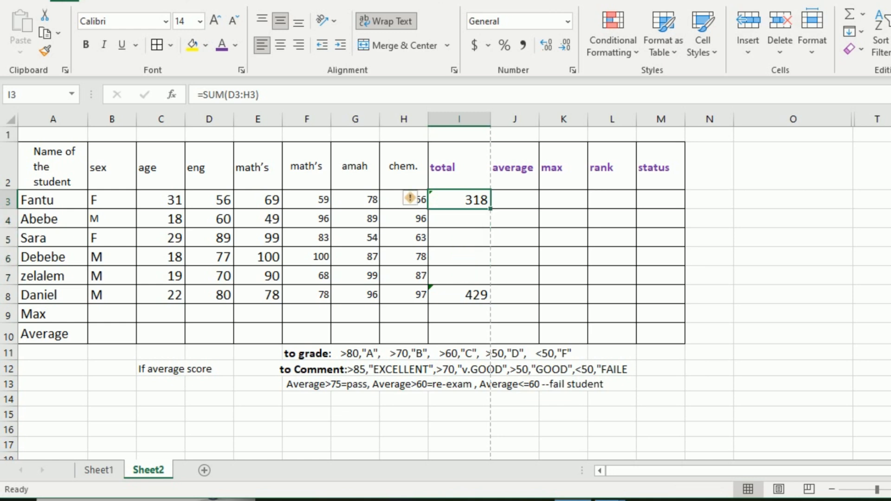
Step: Fill the total formula from I8 upward to I4 for the remaining students
click(483, 302)
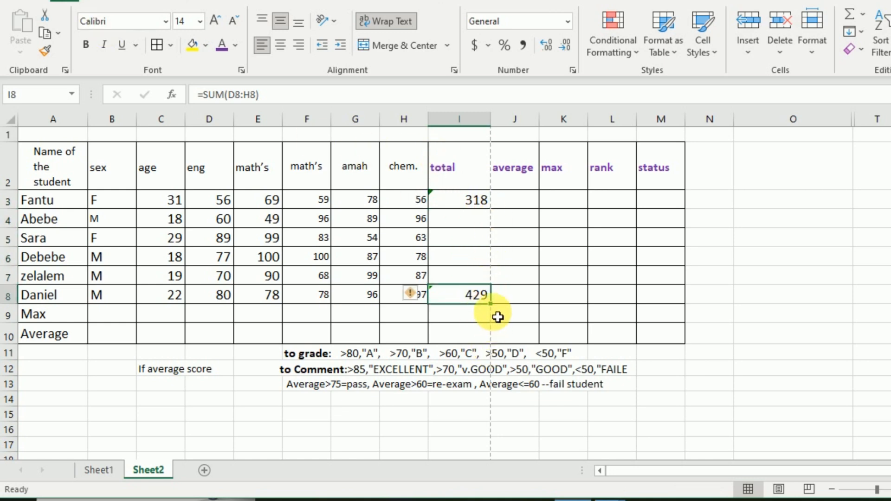
drag(498, 308, 497, 225)
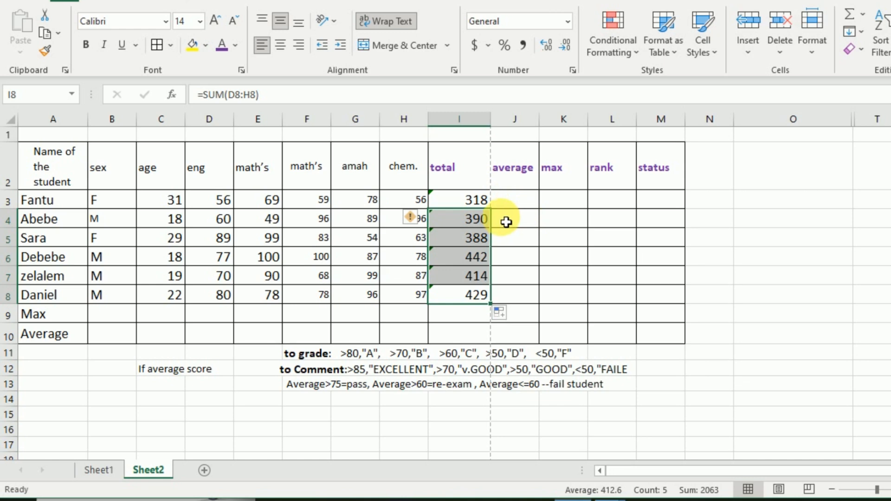
Step: Insert an AVERAGE function in J3 over the first student's subject marks D3:H3 and accept it
click(516, 208)
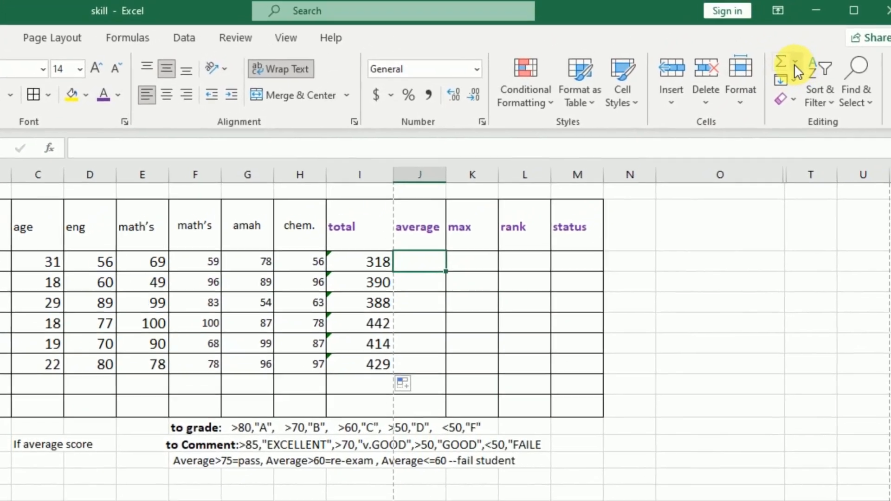
click(825, 42)
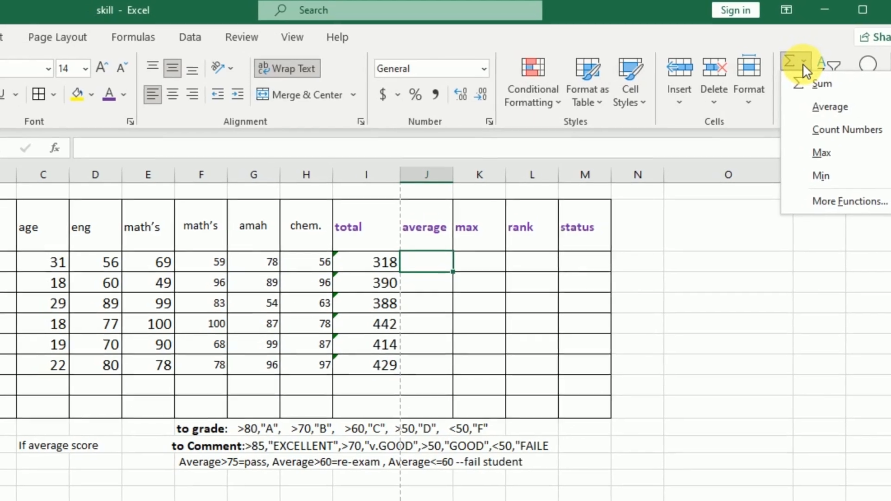
click(825, 42)
click(810, 59)
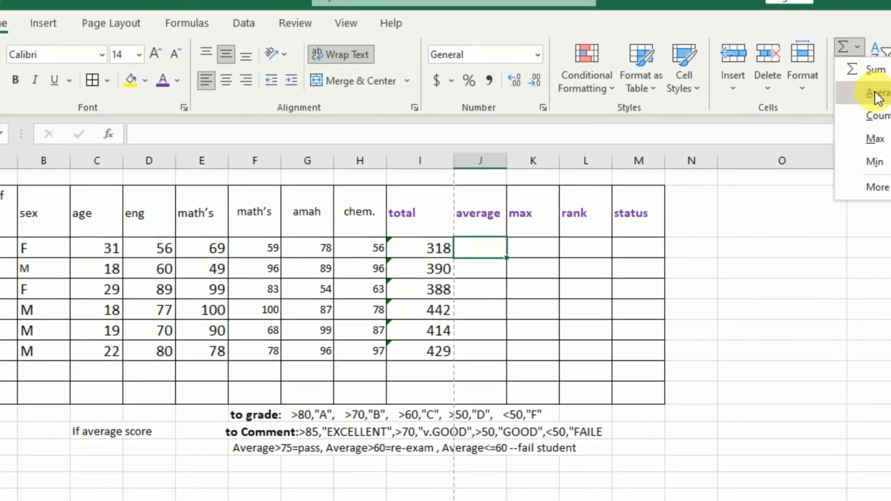
click(882, 95)
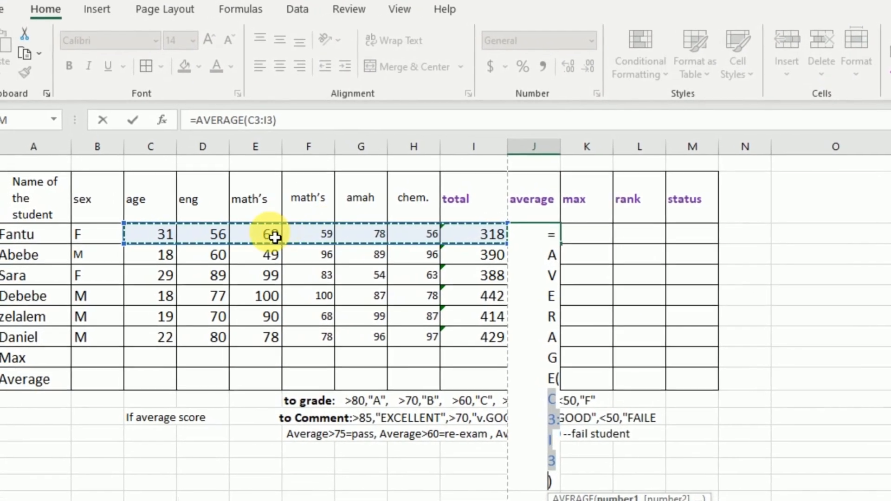
drag(213, 240, 402, 239)
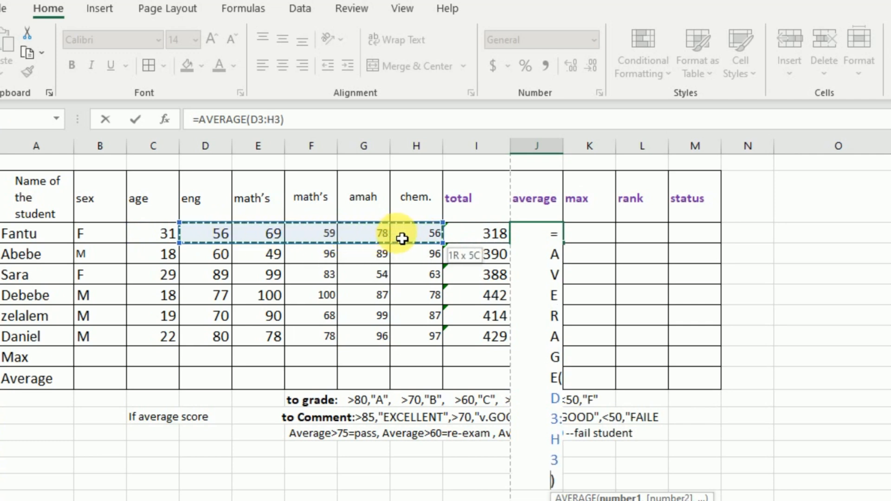
key(Return)
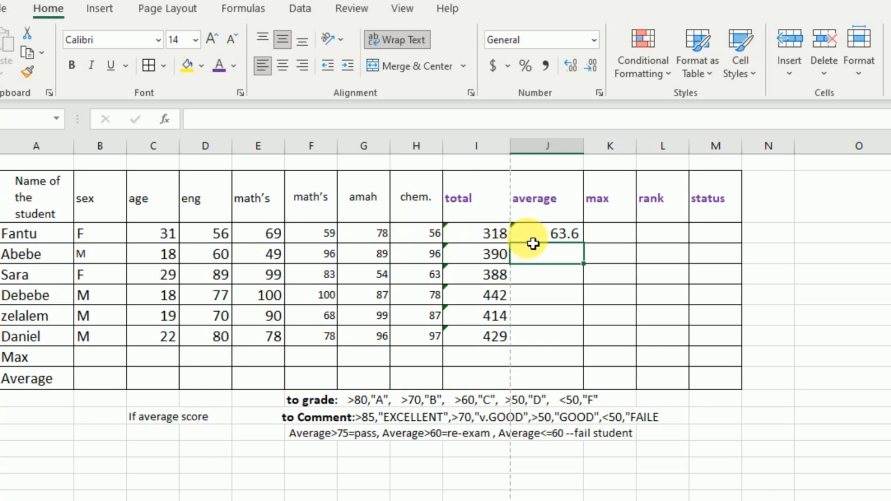
Step: Apply the comma style number format to the total in I3 and widen column I until the value fits
click(504, 240)
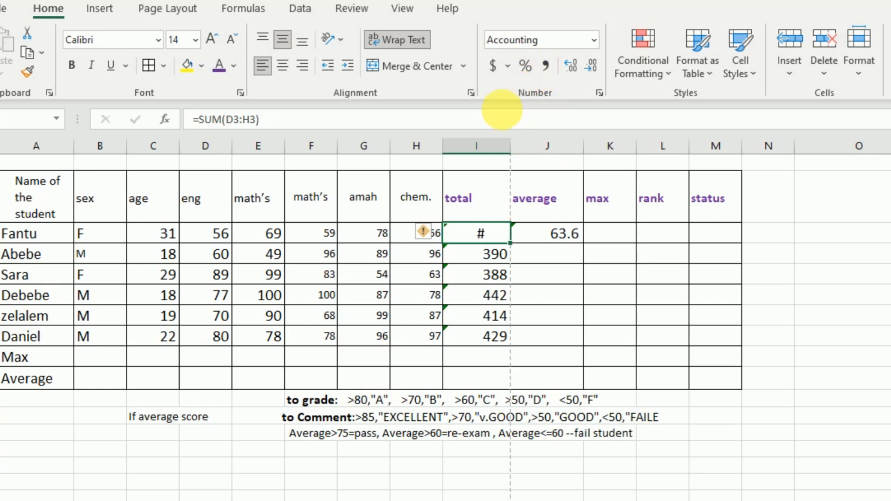
drag(510, 148, 550, 162)
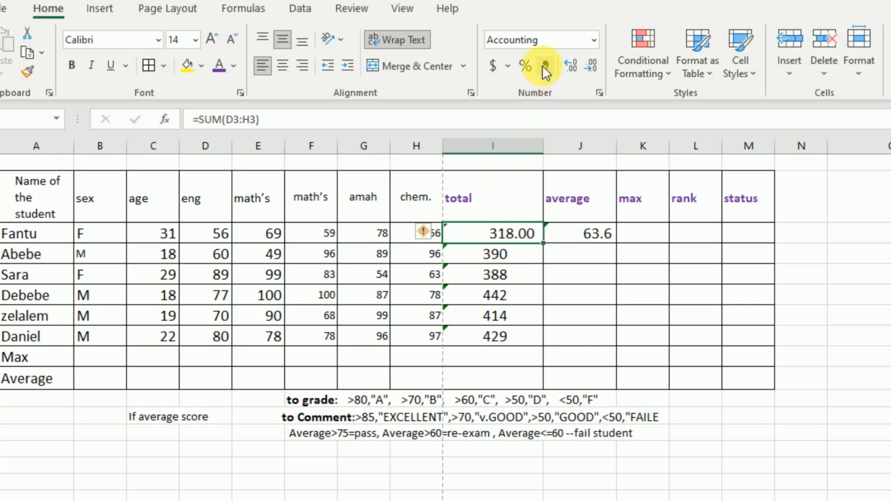
Step: Reduce the font size of the totals I3:I8 to 12 and narrow column I slightly
drag(483, 235, 488, 337)
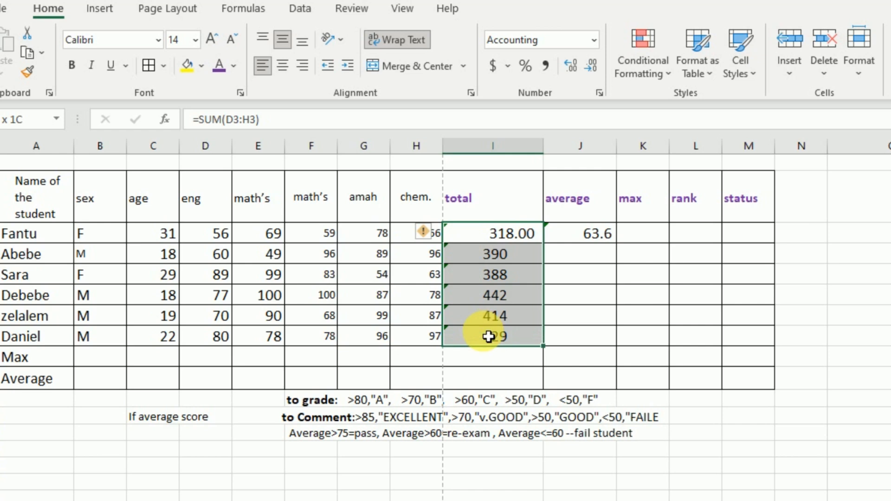
click(233, 44)
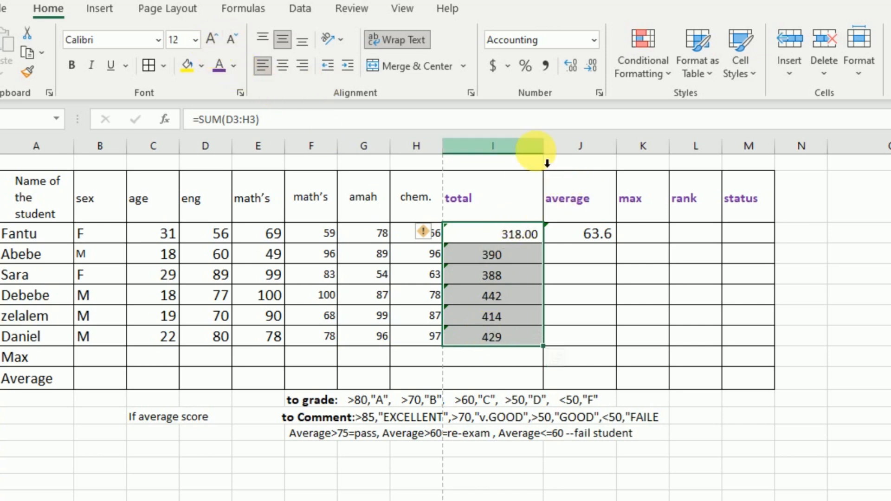
drag(543, 148, 529, 195)
click(492, 234)
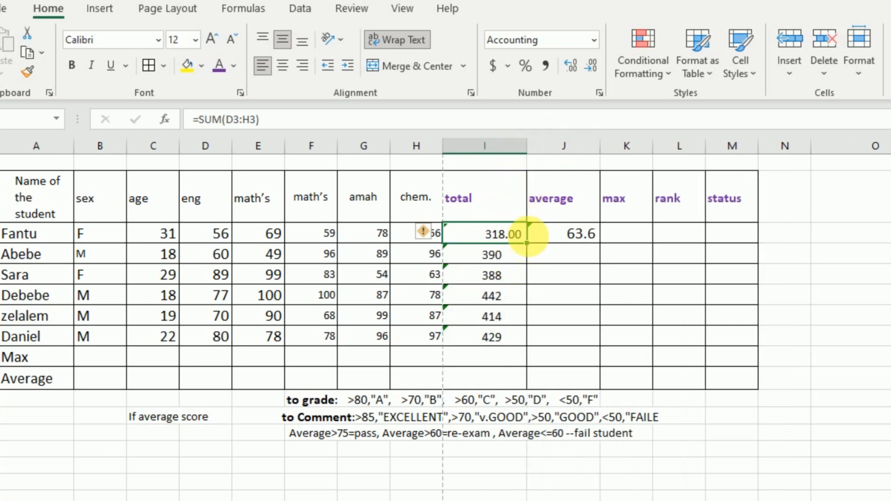
Step: Fill the average formula down from J3 and clear the surplus formulas below the last student in J9:J13
click(628, 238)
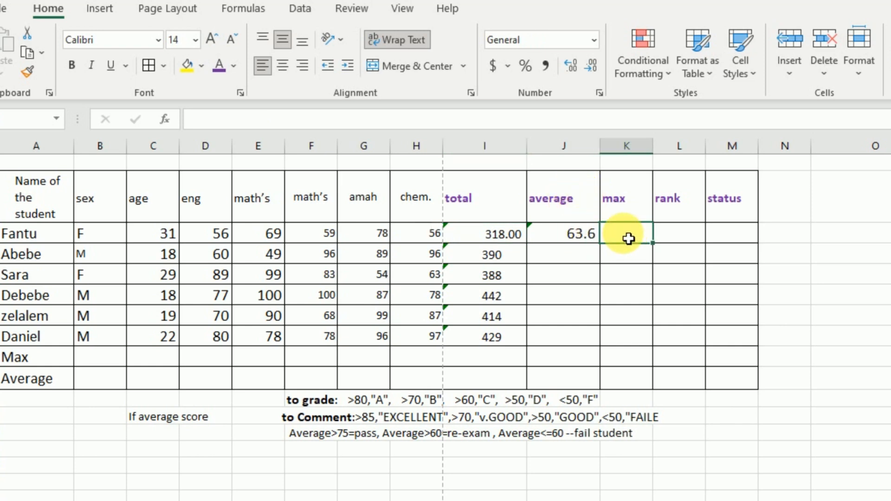
click(575, 239)
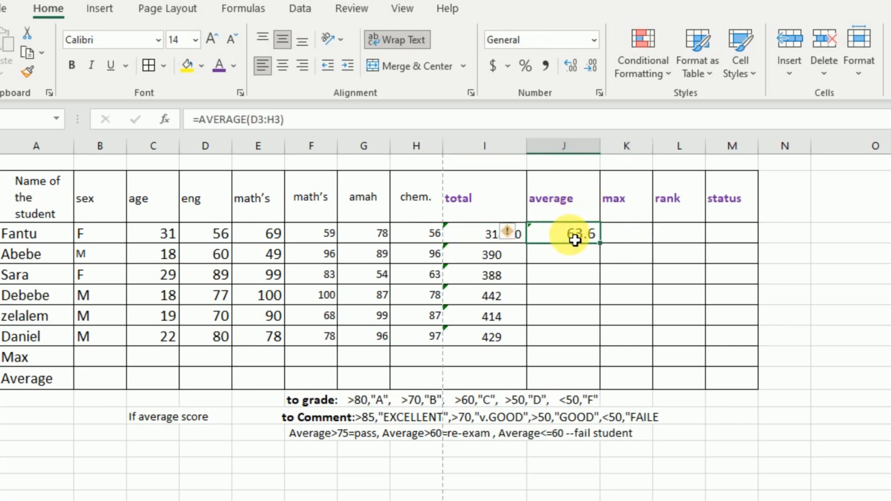
double_click(601, 243)
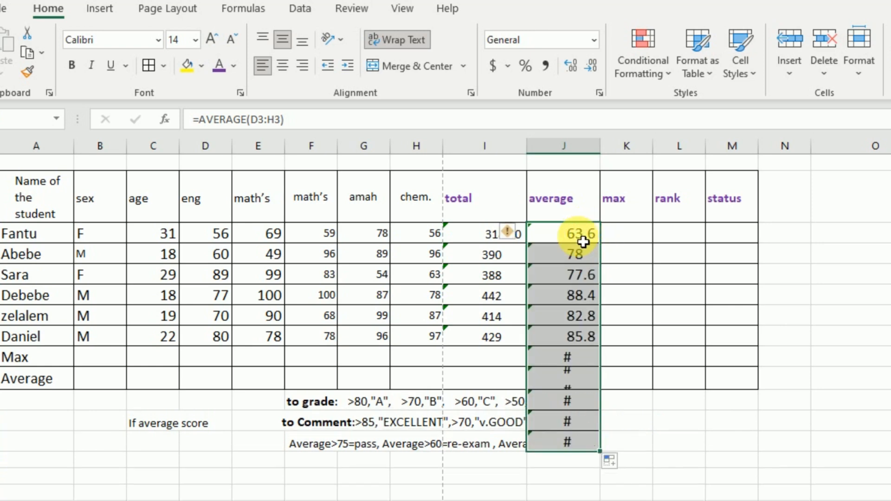
drag(566, 357, 570, 442)
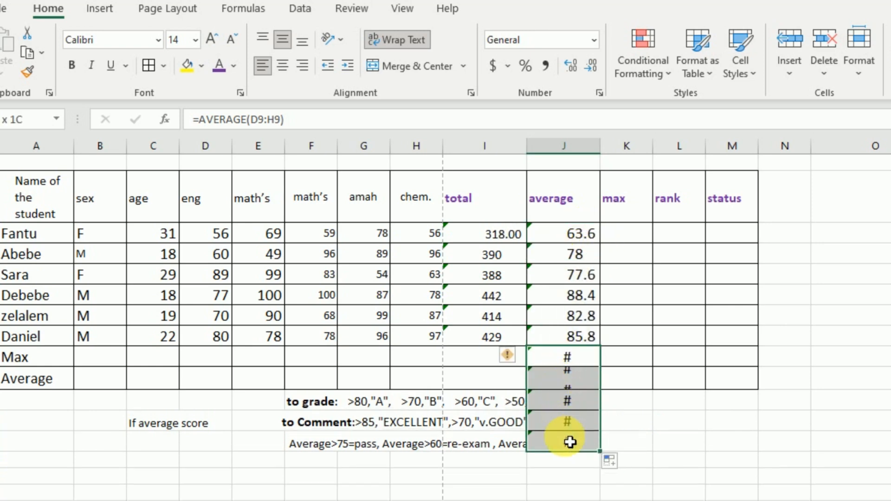
key(Delete)
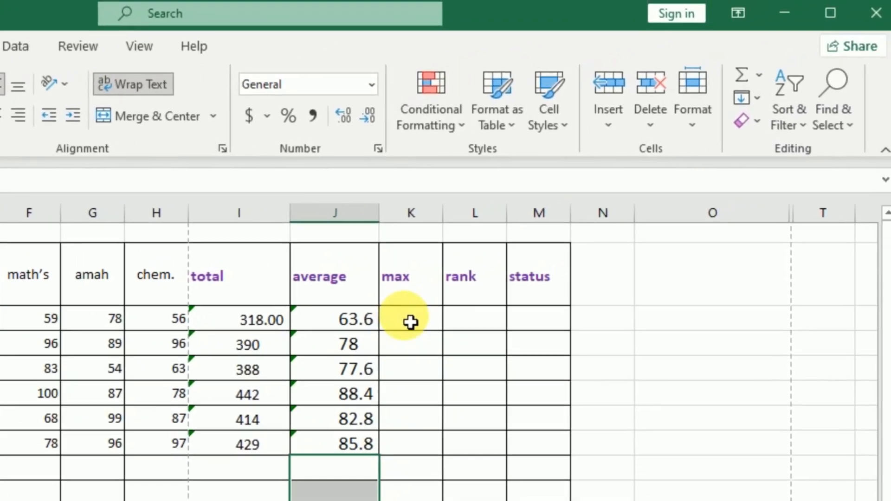
Step: Insert a MAX function in K3 over the first student's subject marks D3:H3 and accept it
click(626, 234)
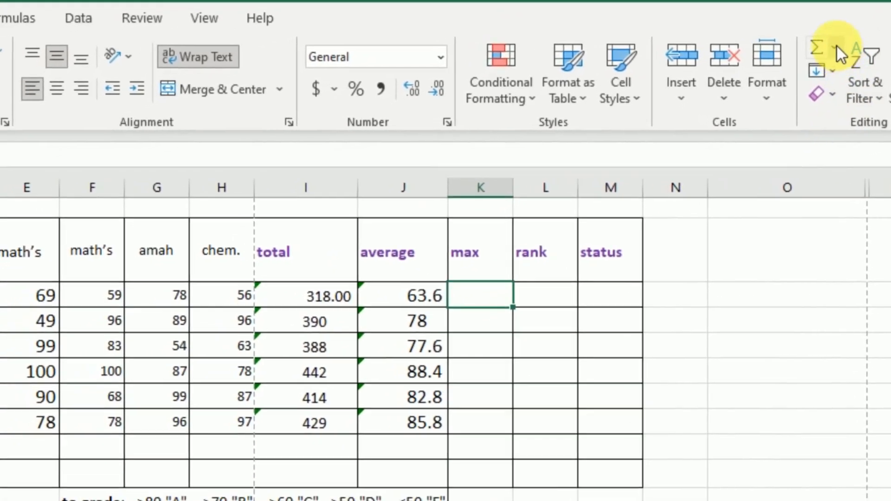
click(837, 46)
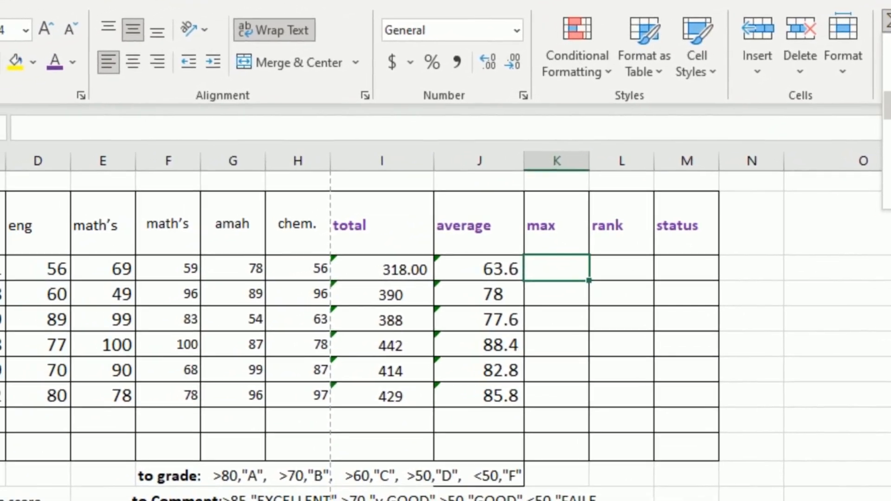
click(888, 134)
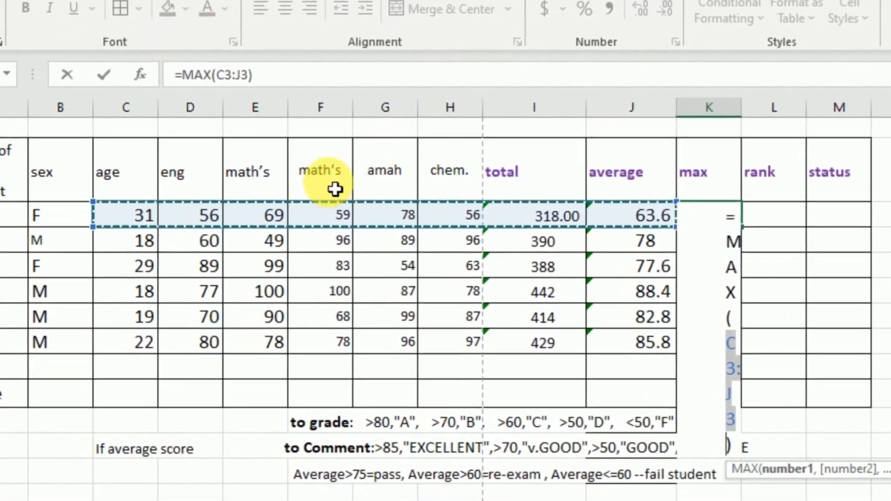
click(202, 222)
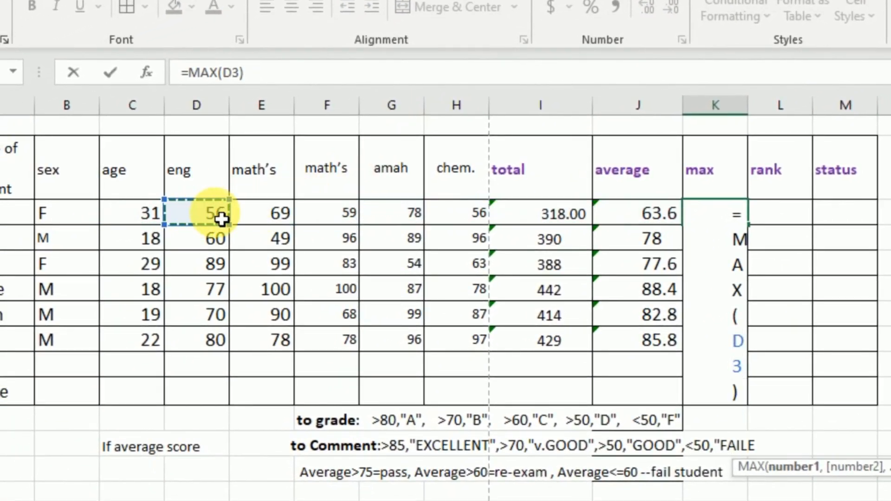
drag(222, 219, 437, 217)
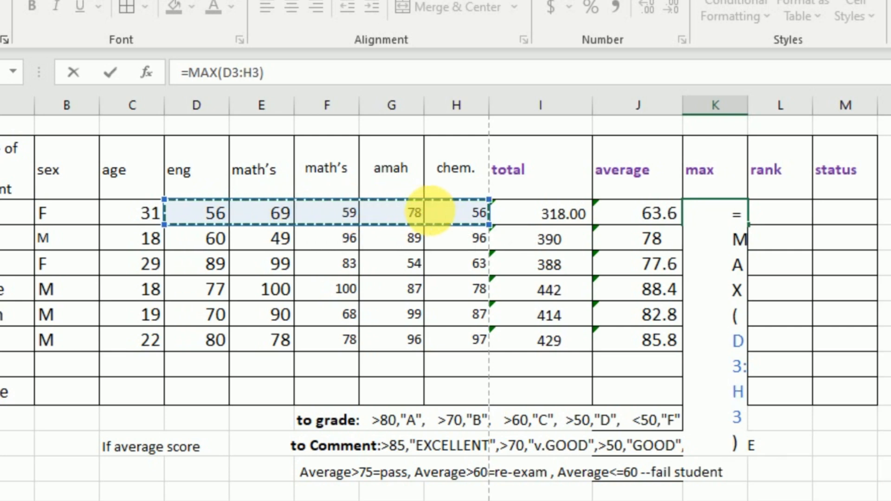
key(Return)
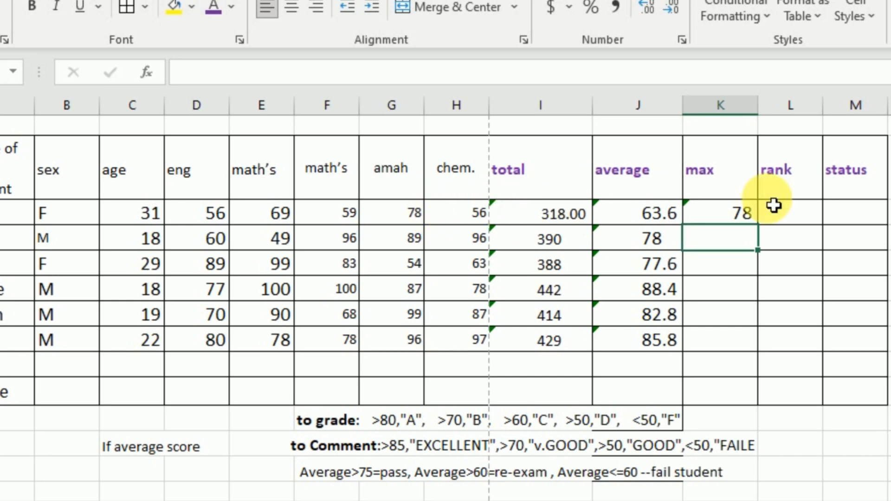
Step: Fill the max formula from K3 down to K8 and widen column K until all values fit
click(745, 216)
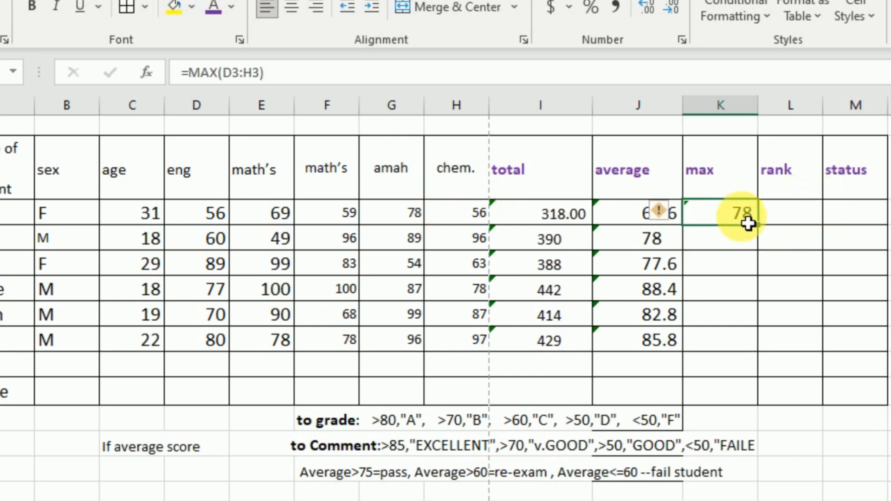
drag(766, 232, 770, 354)
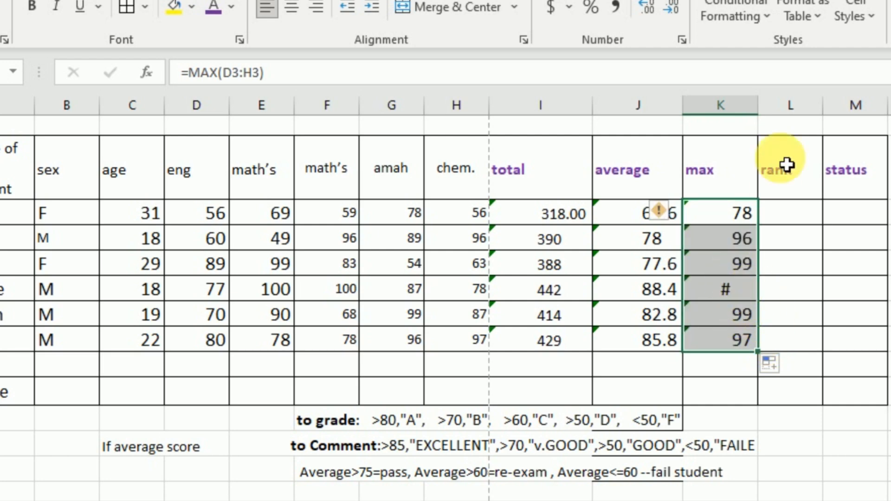
drag(765, 118, 769, 128)
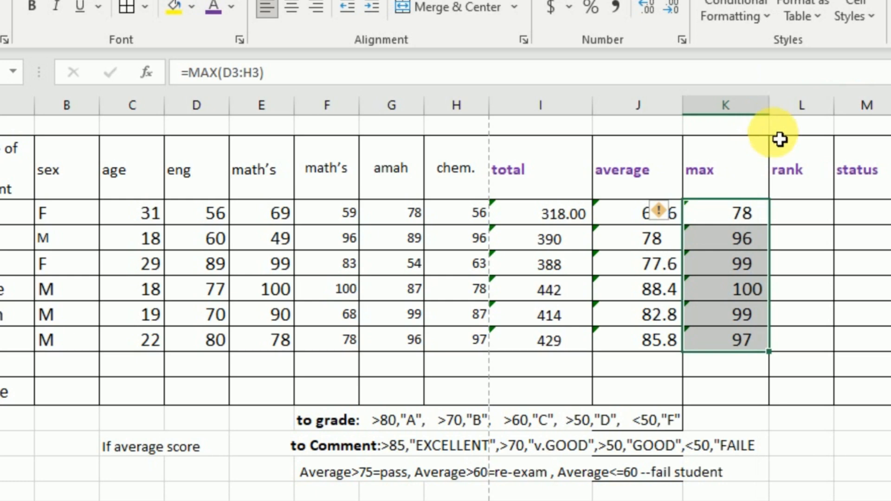
Step: Start inserting a function in the first student's rank cell L3 and search the function list for "rank"
click(801, 219)
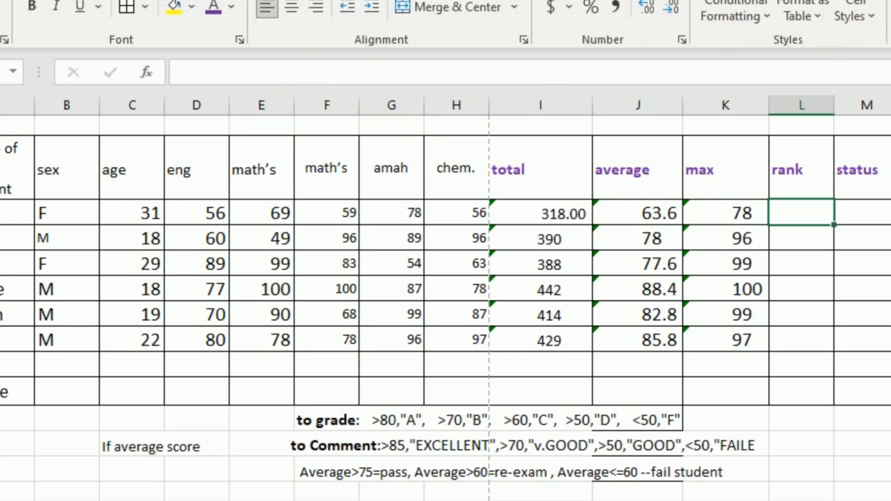
click(145, 73)
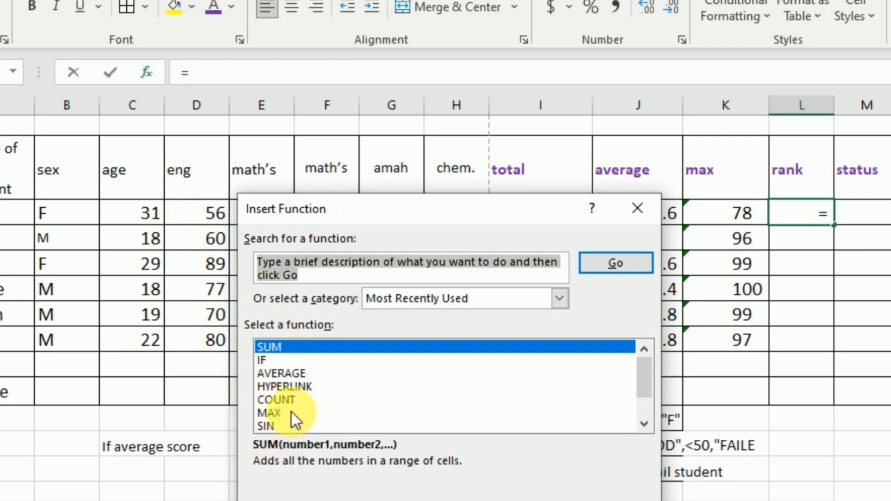
scroll(291, 409, down, 1)
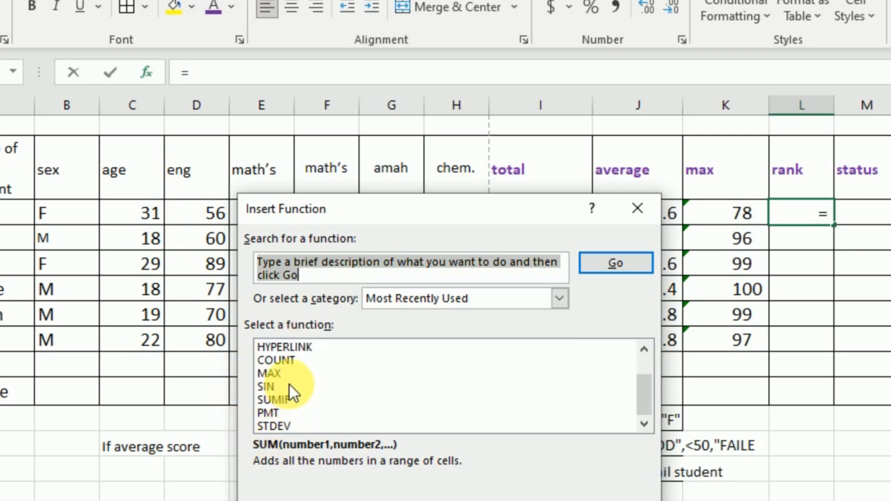
scroll(290, 385, up, 1)
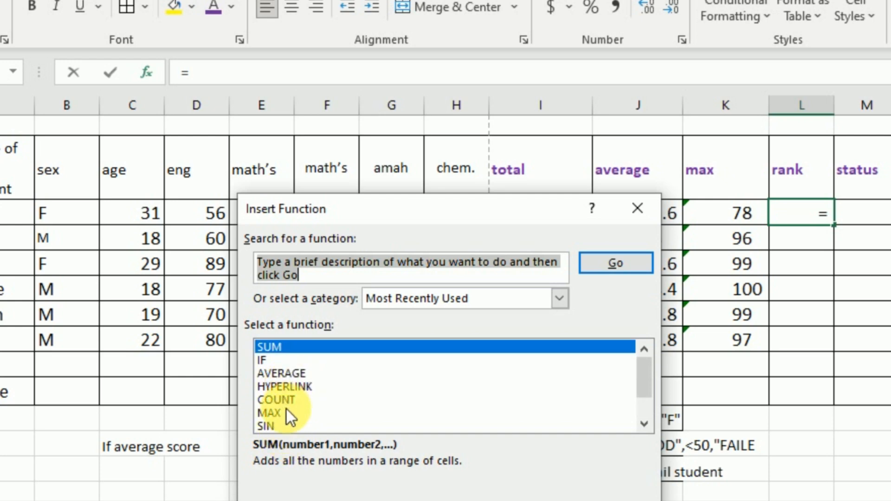
text(rank)
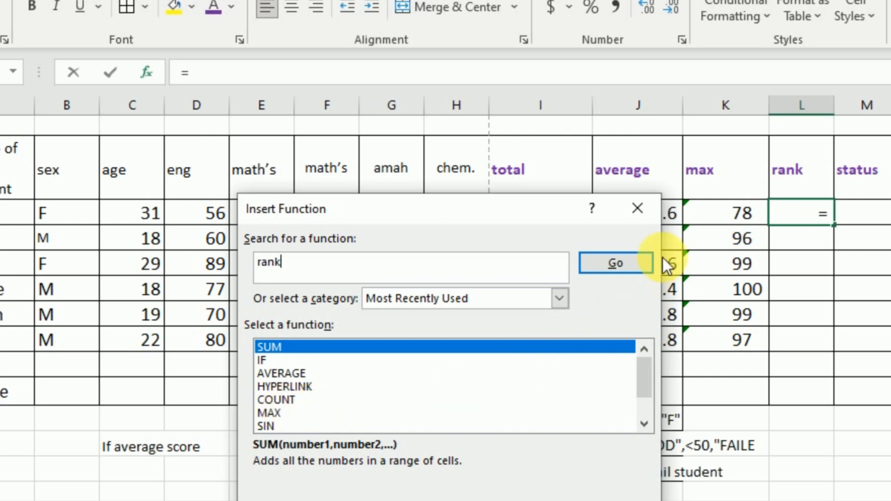
click(636, 260)
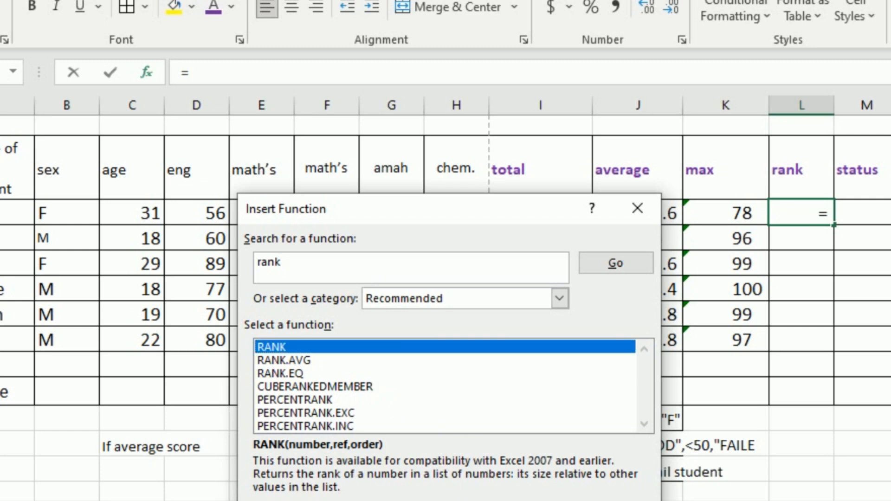
Step: Choose the RANK function for L3 and set its number argument to the first student's average in J3
key(Return)
drag(553, 236, 568, 371)
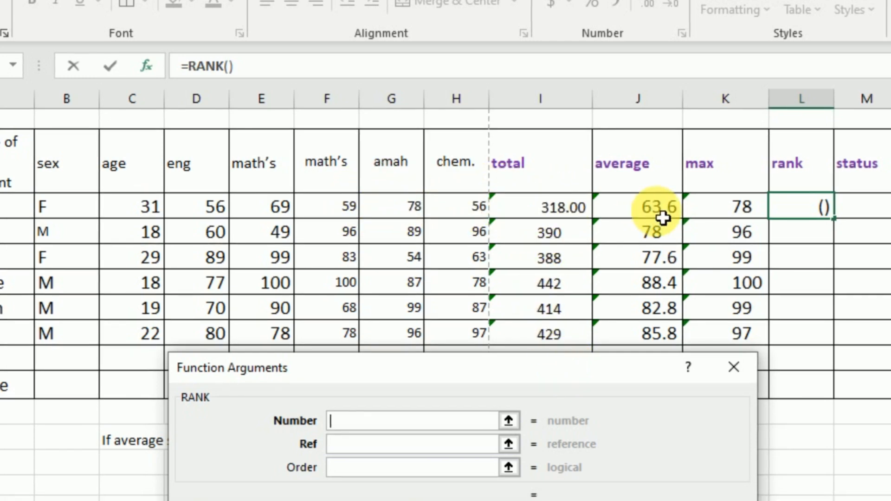
click(657, 215)
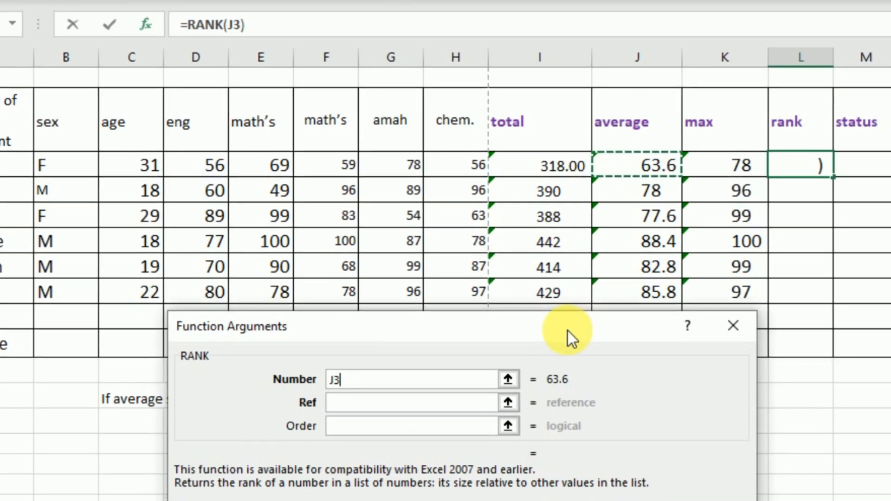
drag(567, 330, 604, 420)
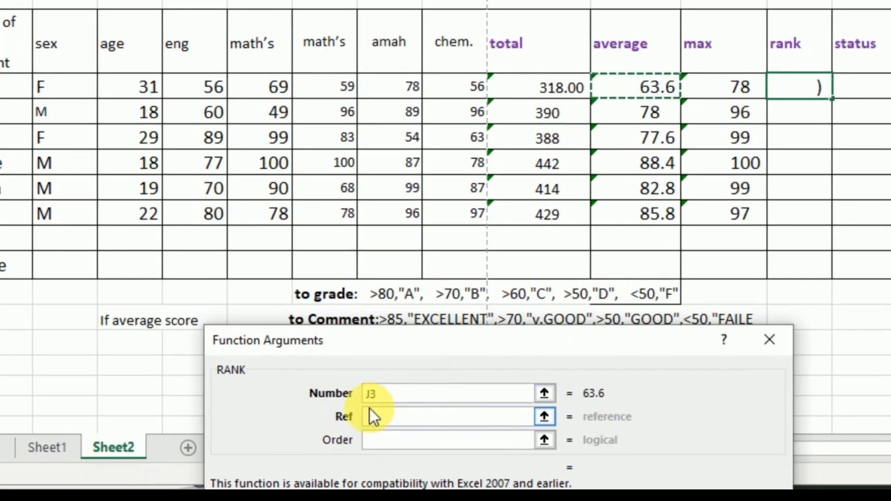
Step: Set the RANK reference to the absolute average range $J$3:$J$8 and accept the function
click(375, 439)
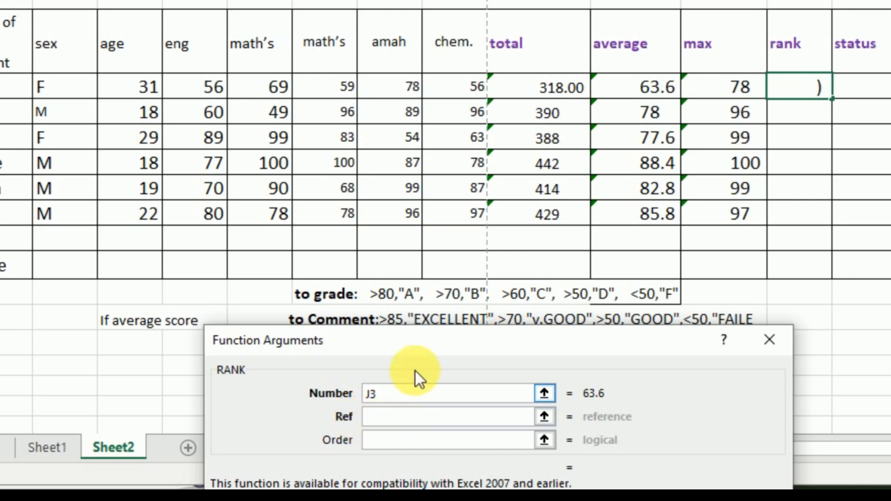
drag(425, 332, 458, 342)
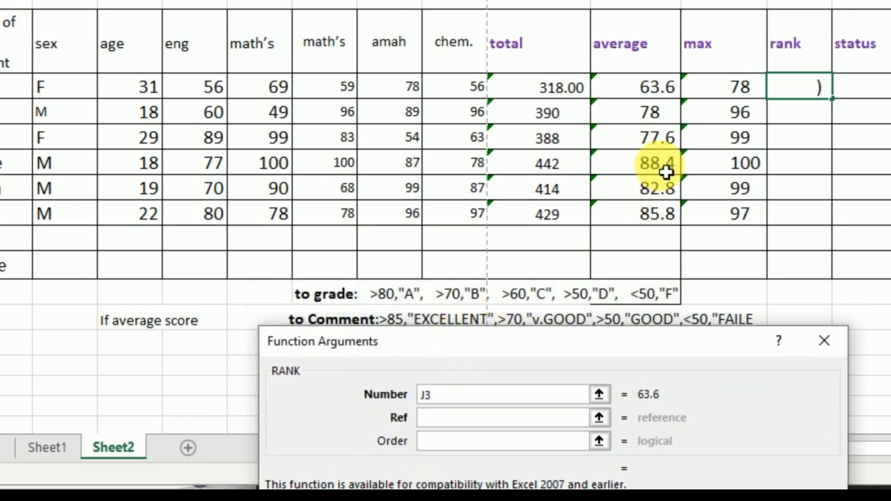
drag(659, 96, 661, 211)
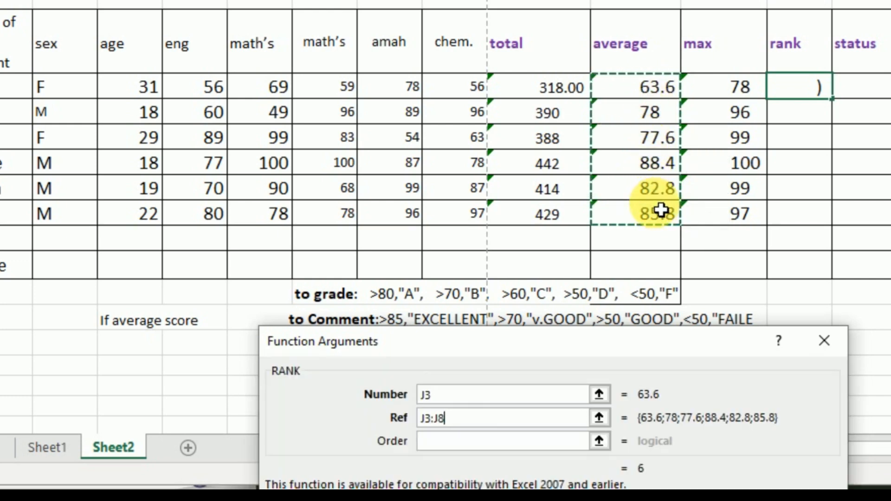
key(F4)
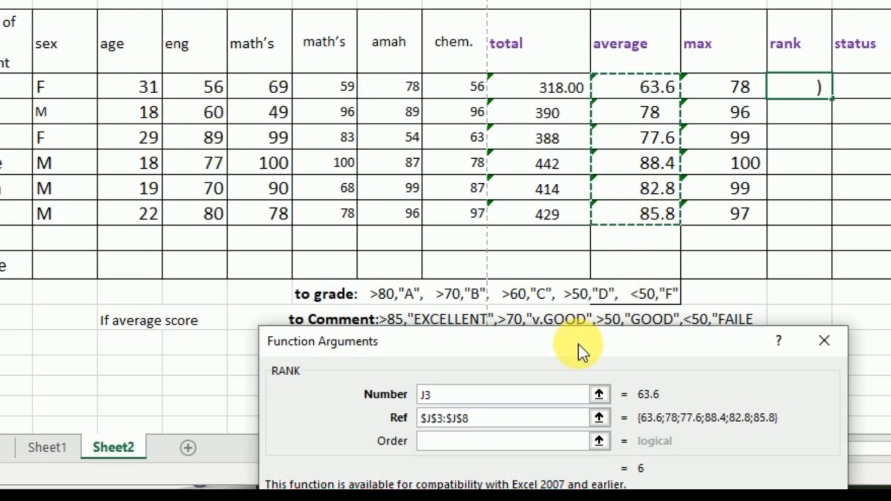
drag(579, 344, 530, 115)
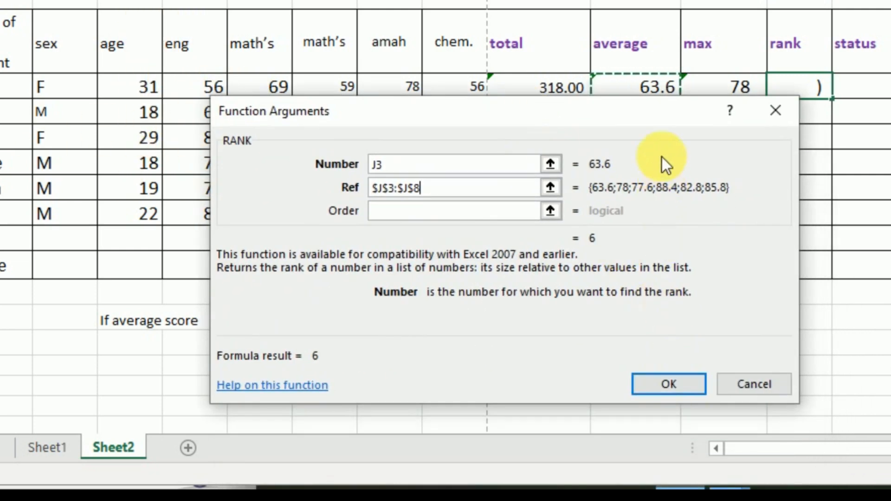
click(667, 384)
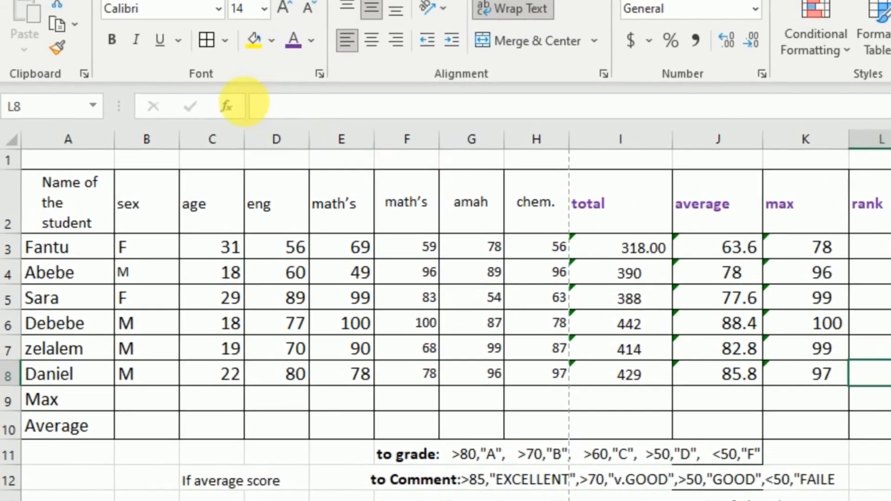
Step: Insert a RANK function in the last student's rank cell L8 with J8 as its number argument
click(227, 106)
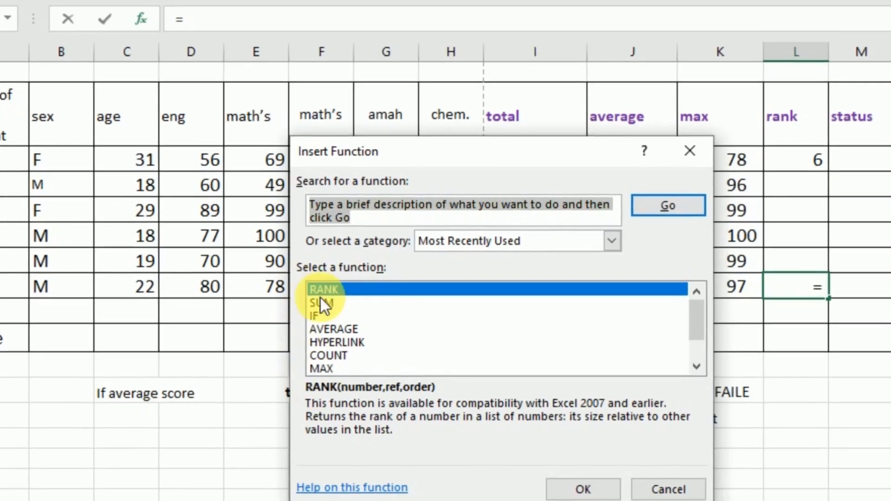
click(321, 286)
click(570, 492)
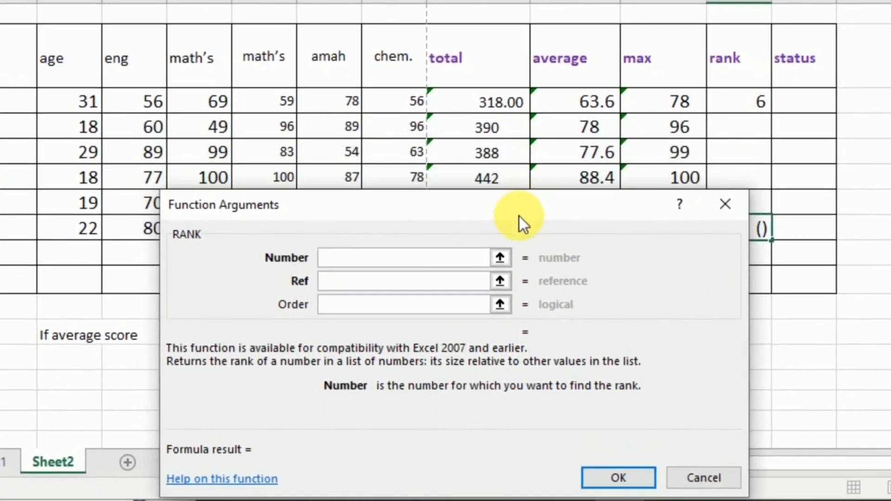
drag(519, 216, 522, 335)
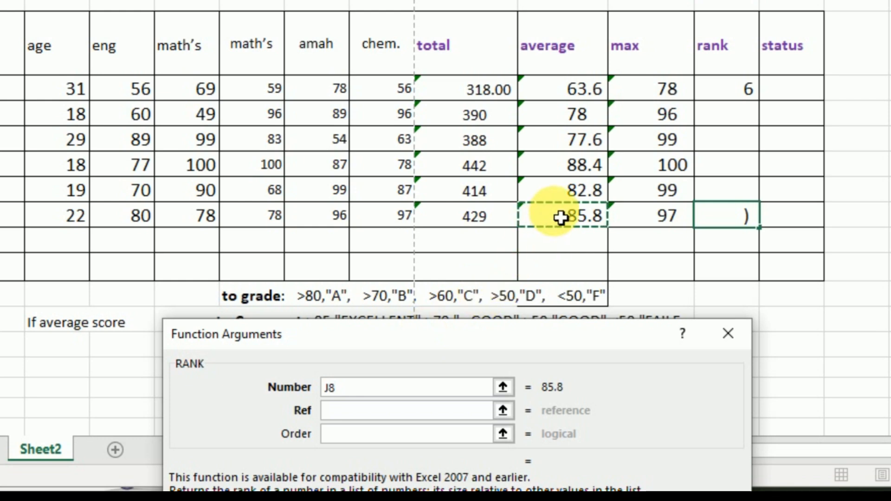
Step: Set the L8 rank reference to $J$3:$J$8, accept it, and fill the formula up to L4
click(350, 415)
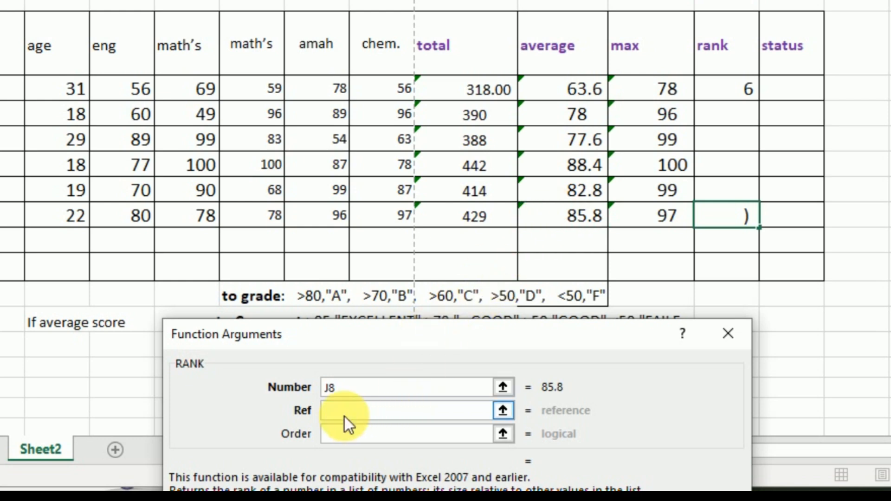
drag(563, 90, 568, 221)
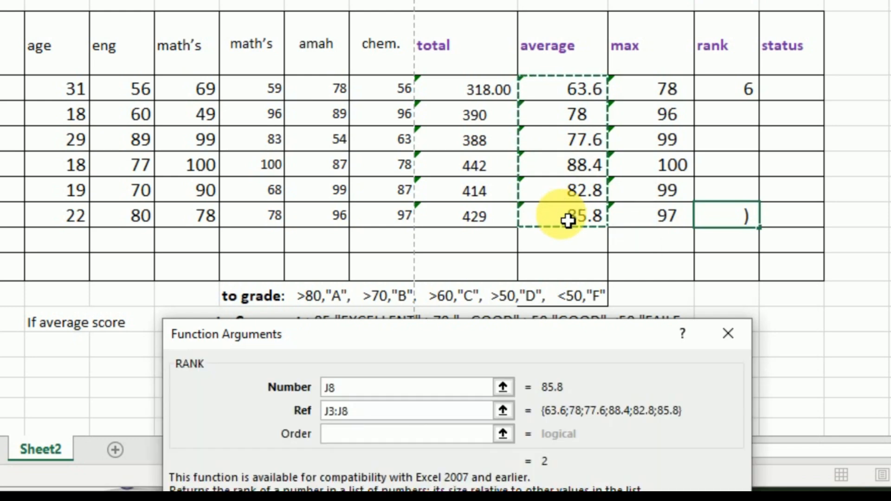
key(F4)
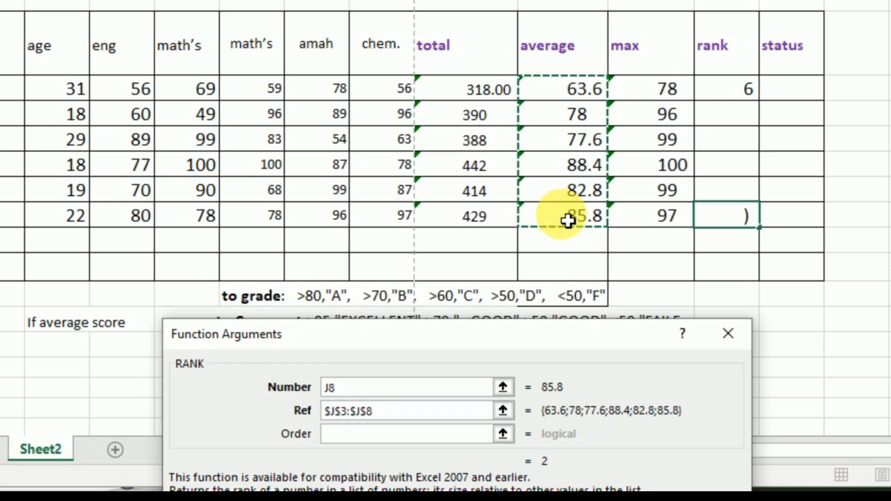
drag(549, 344, 528, 151)
click(591, 419)
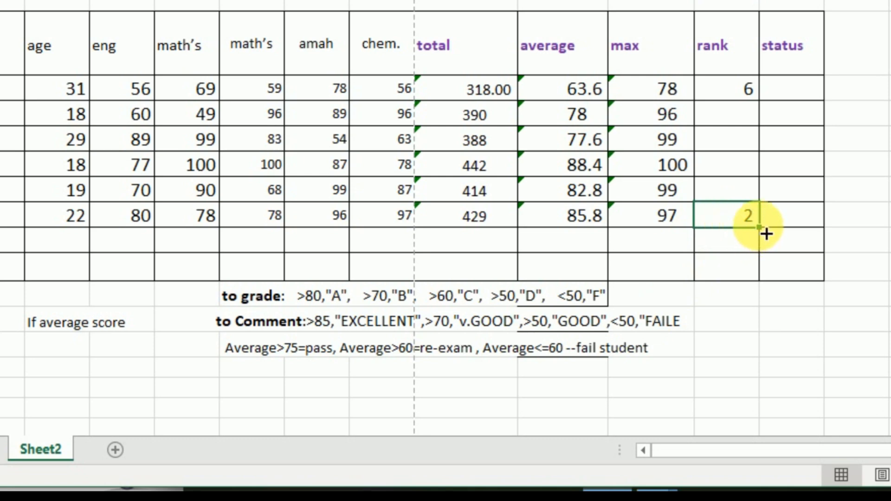
drag(766, 233, 762, 119)
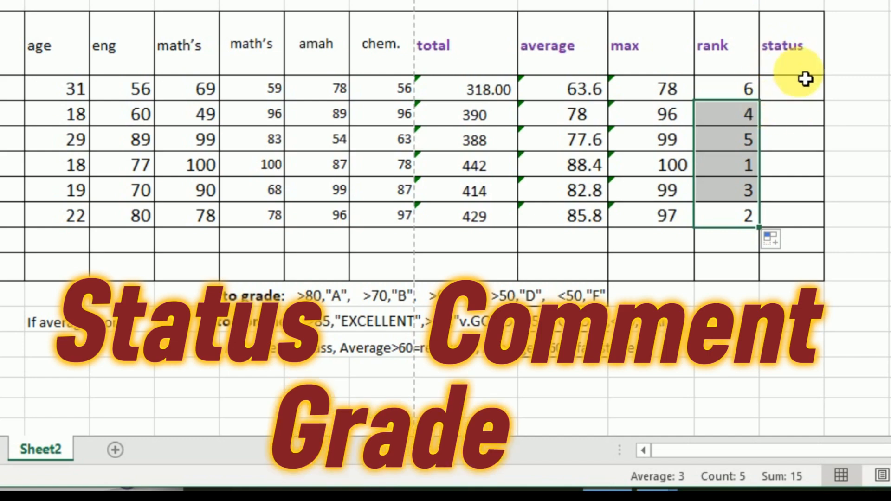
Step: Insert an IF function in the first student's status cell M3, keeping the average column and grading criteria in view
click(795, 96)
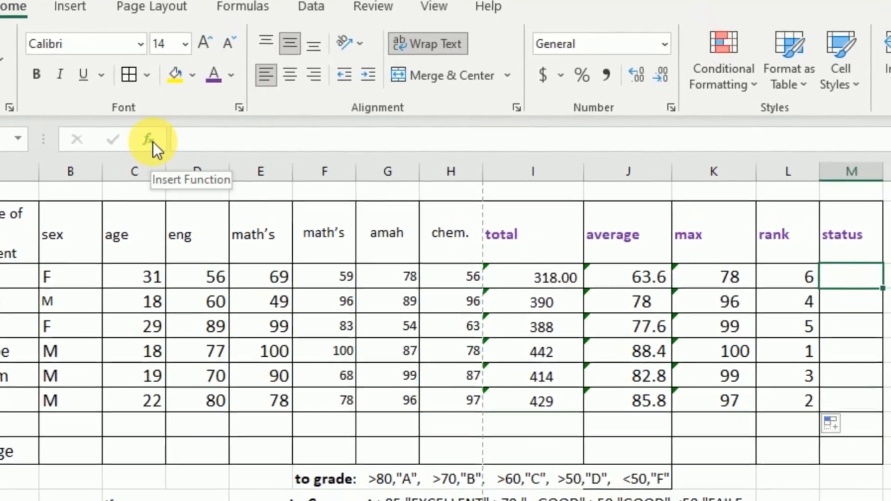
click(158, 149)
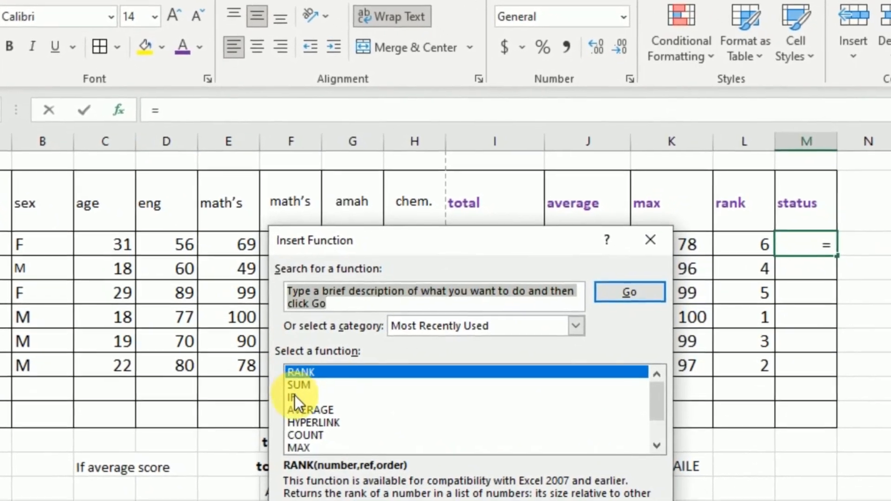
click(294, 397)
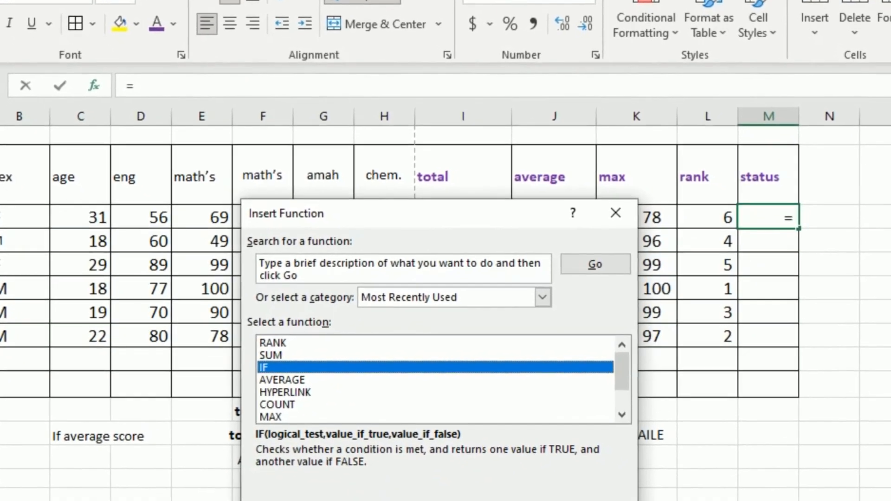
double_click(334, 374)
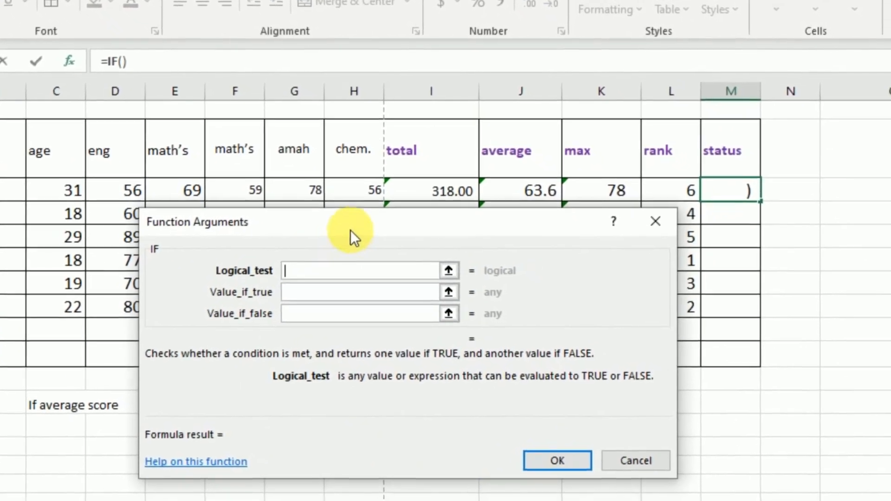
drag(353, 239, 396, 329)
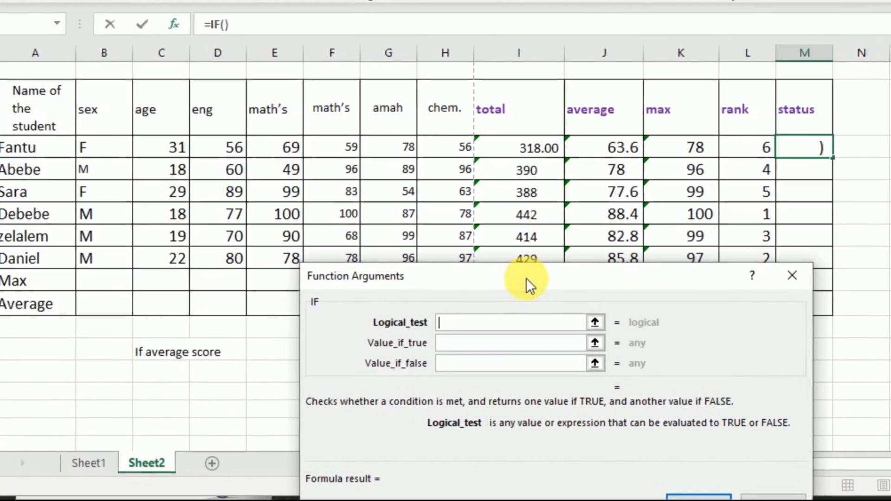
drag(604, 296, 223, 99)
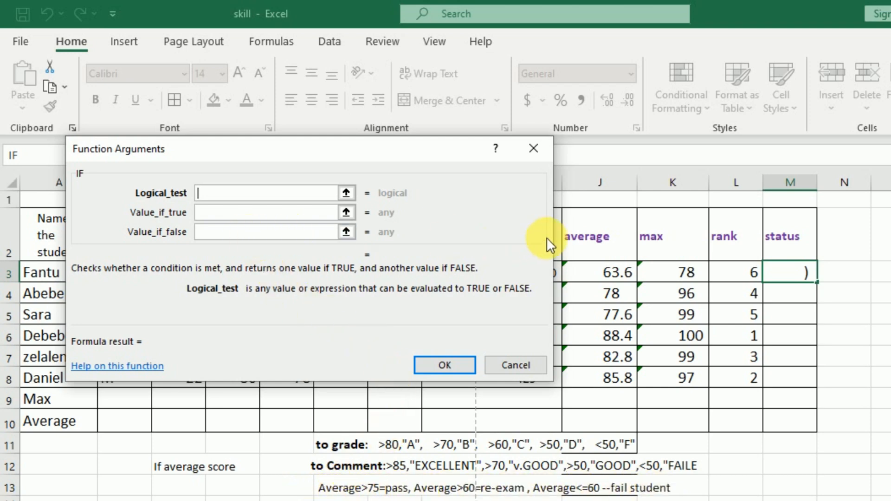
Step: Set the IF function's logical test to J3>75 and its value if true to Pass
click(621, 277)
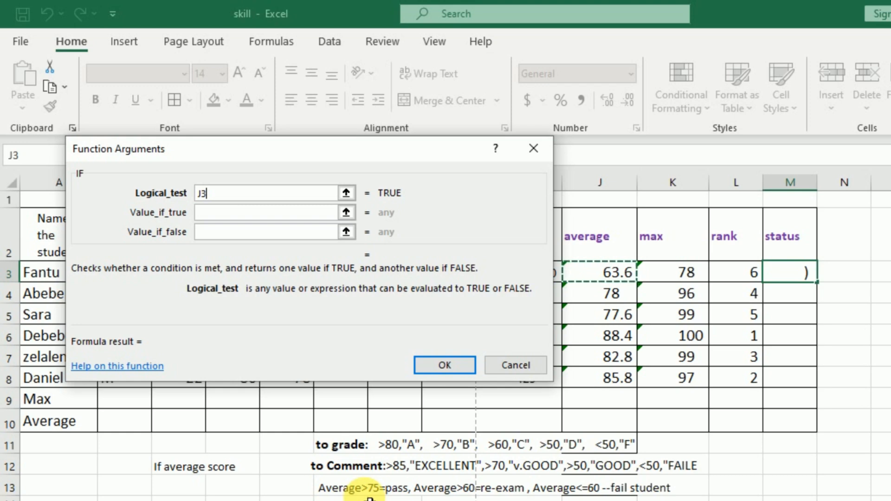
text(>75)
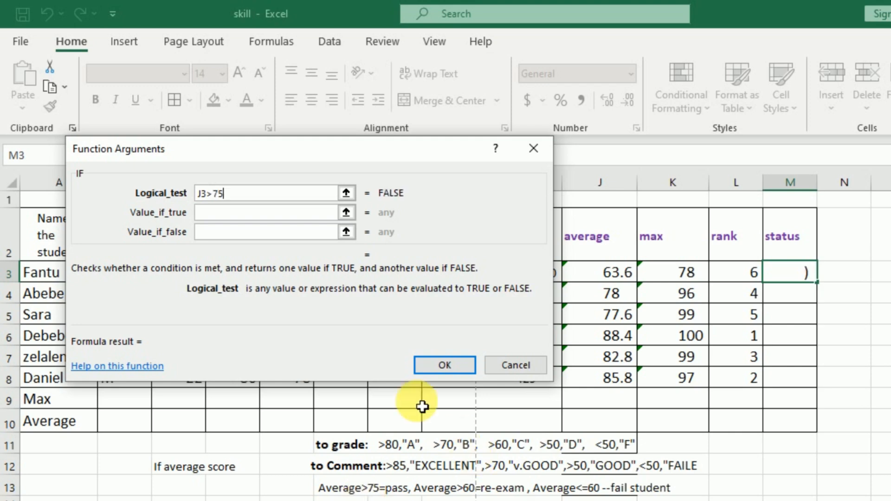
click(208, 213)
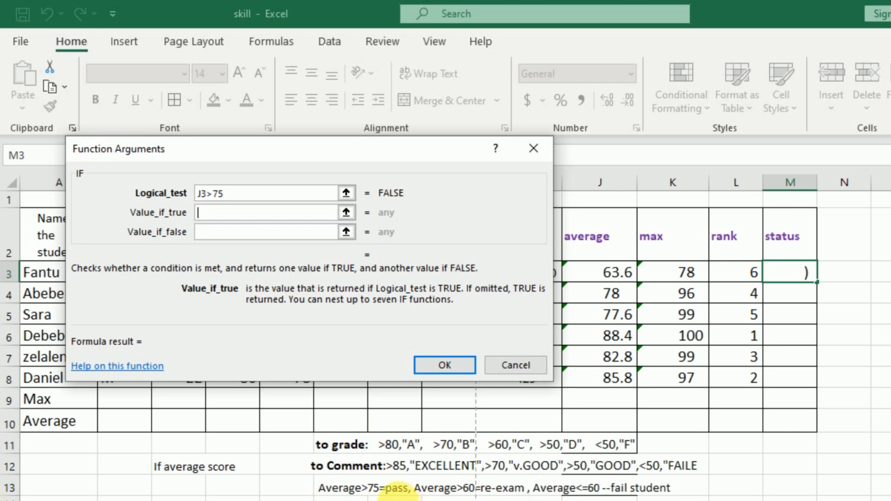
text(P)
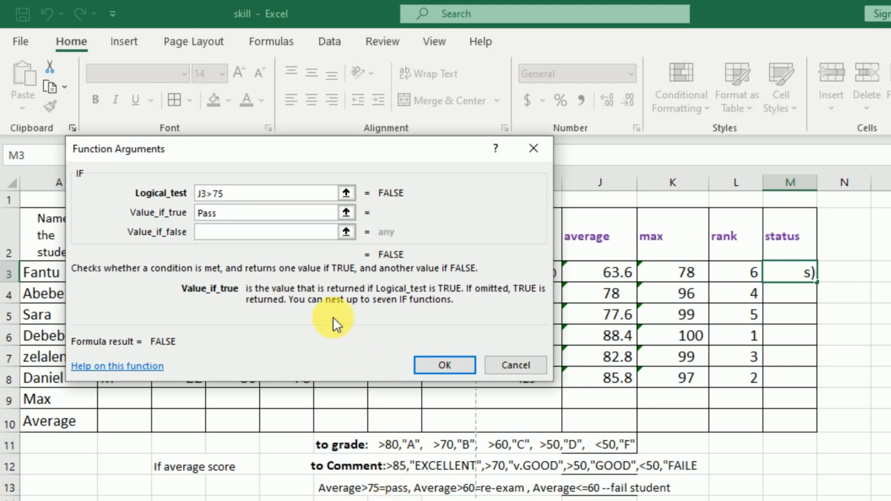
text(ass)
Step: Nest a second IF function as the value if false, with the logical test J3>60
click(215, 235)
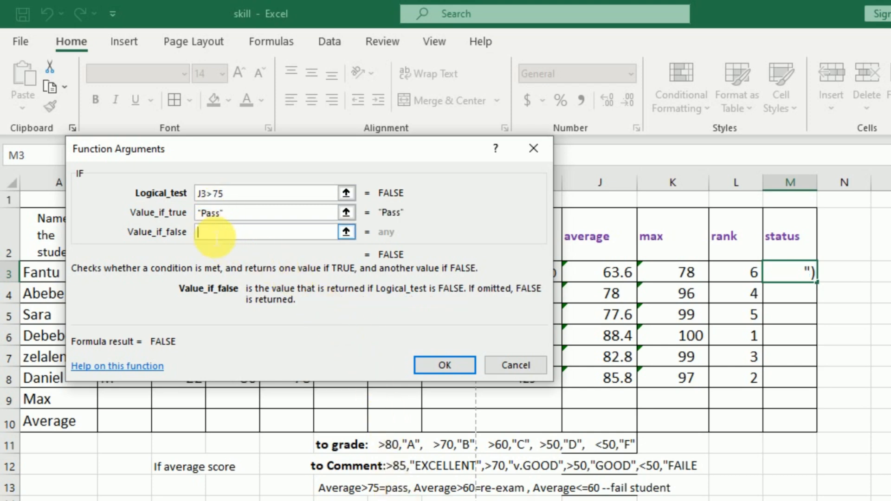
drag(207, 146, 256, 207)
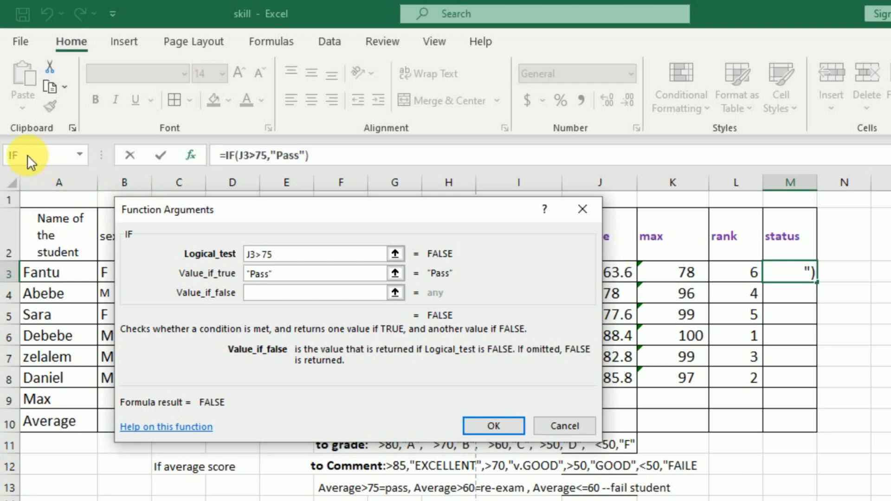
click(27, 155)
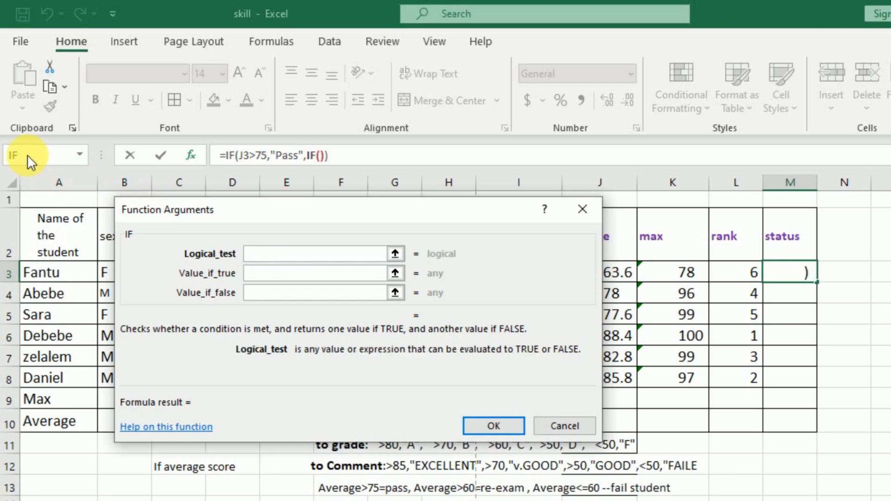
drag(388, 223, 343, 232)
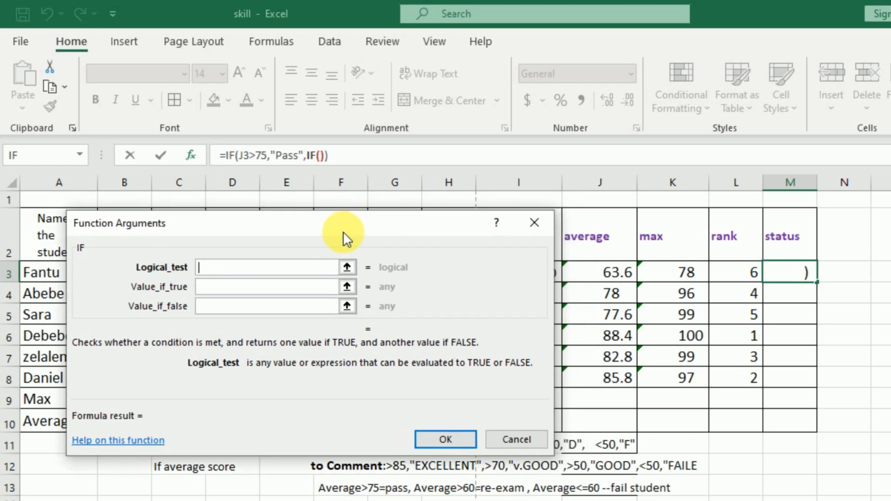
drag(405, 230, 375, 318)
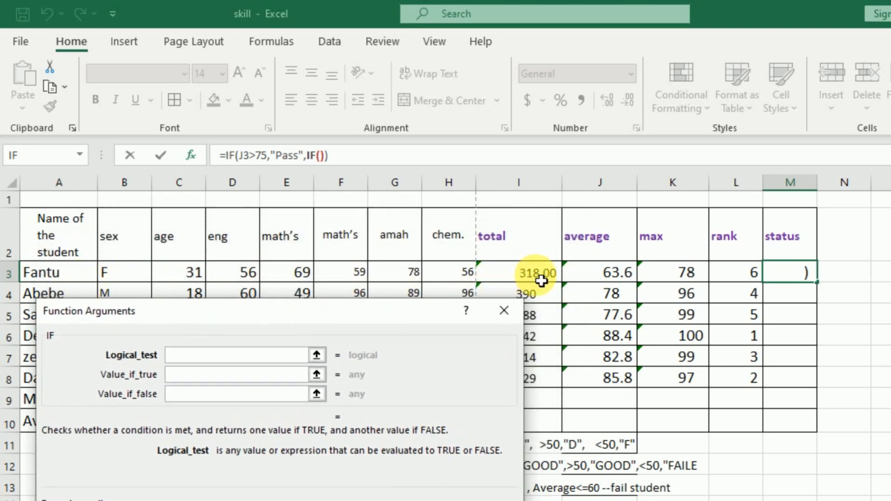
click(620, 275)
drag(357, 309, 368, 180)
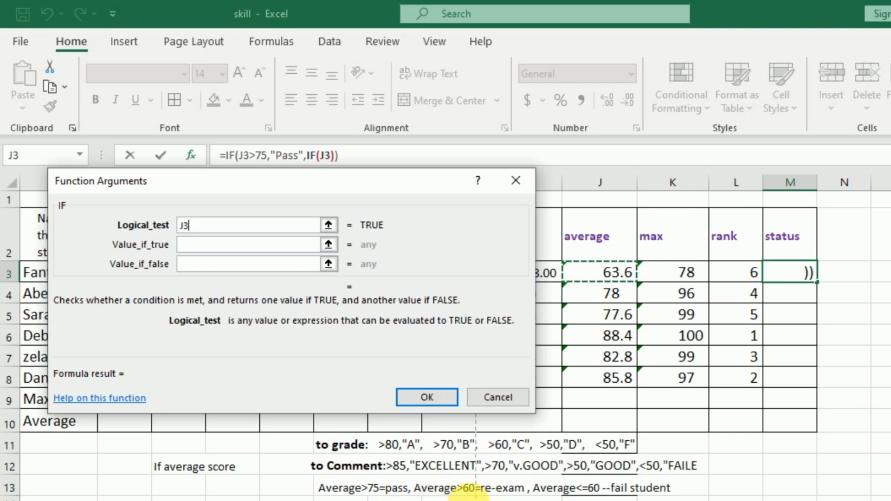
text(>)
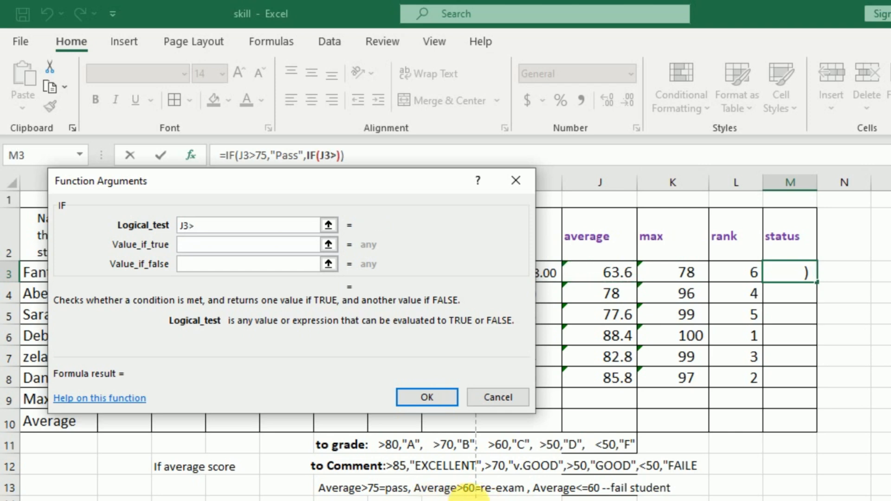
text(60)
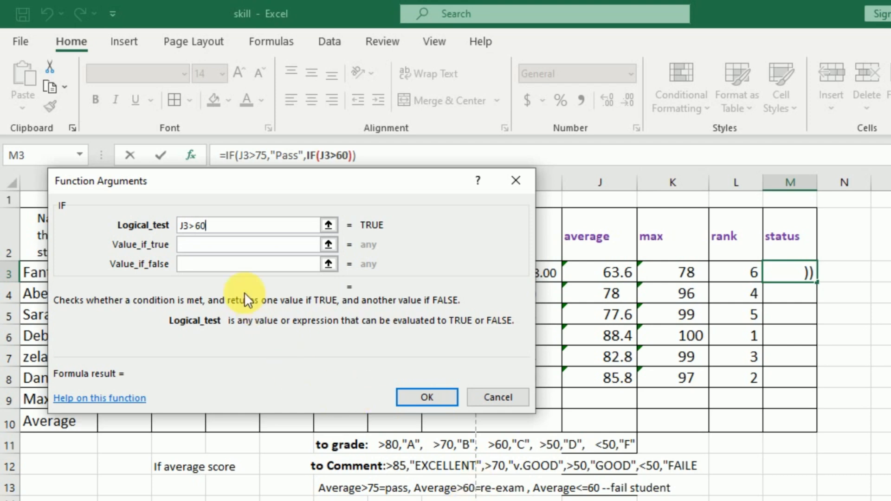
Step: Set the second IF's value if true to Rr- Exam and nest a third IF function as its value if false
click(209, 244)
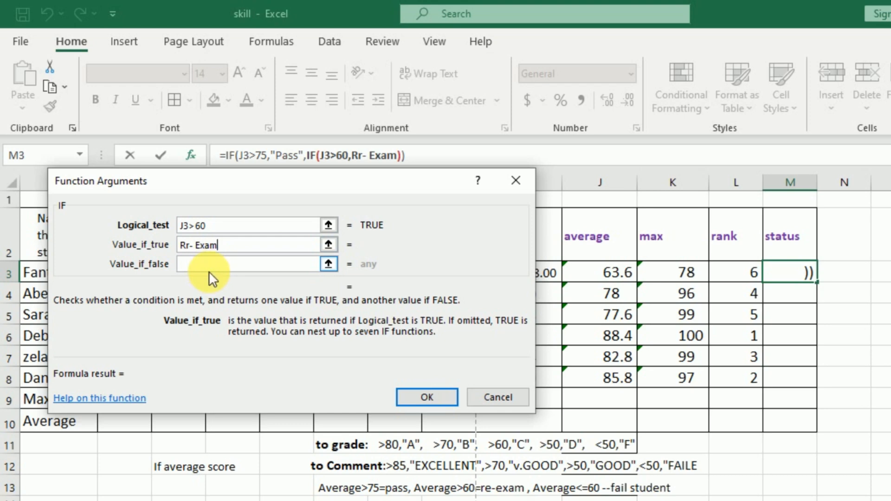
click(195, 264)
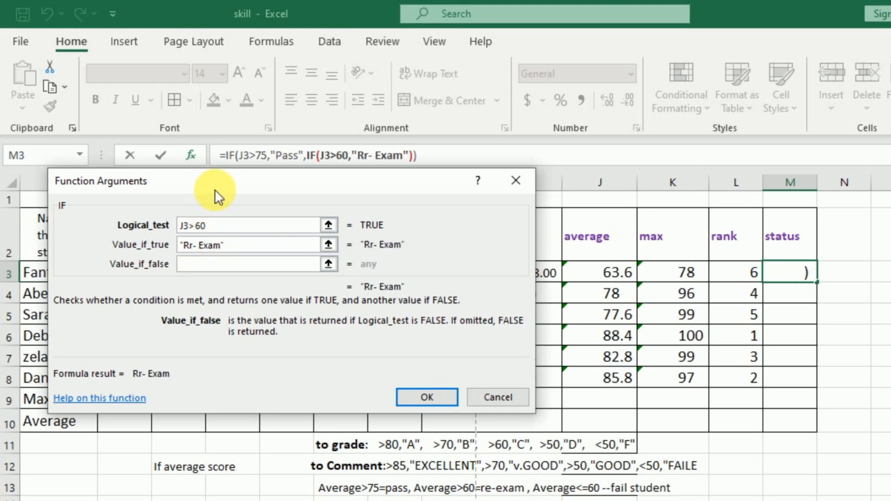
drag(215, 189, 218, 223)
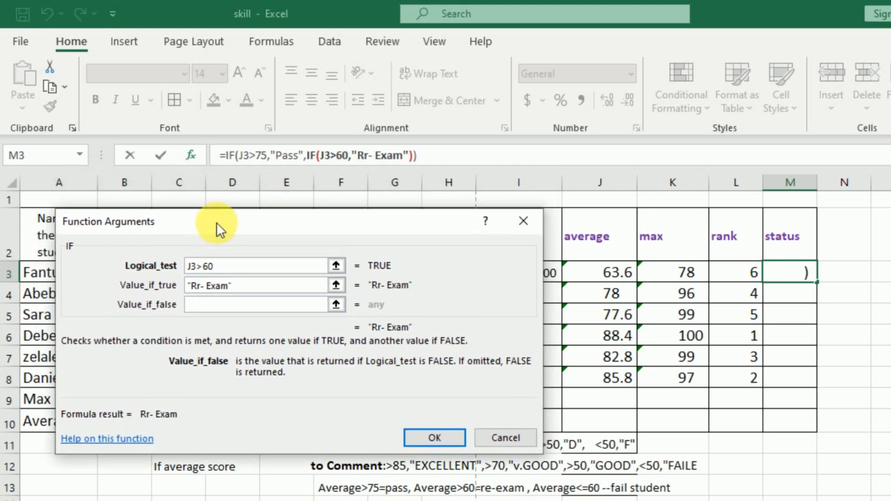
click(19, 154)
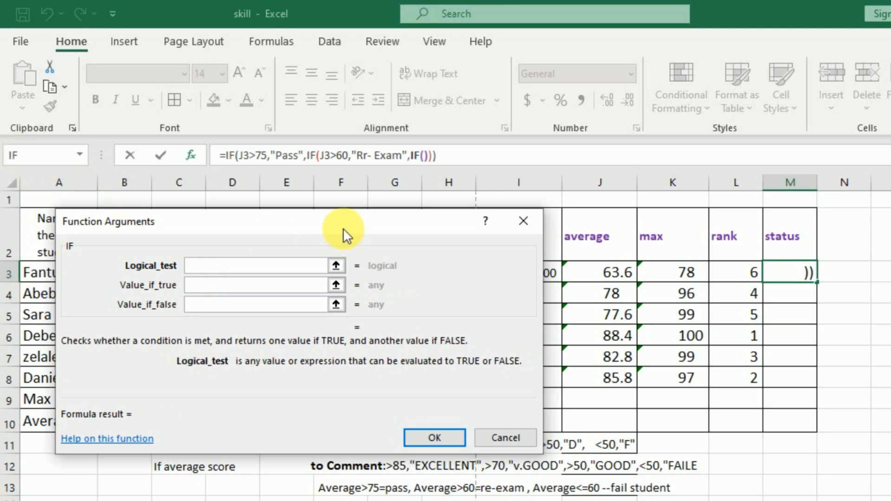
Step: Set the third IF's logical test to J3<=60, referencing the first student's average
mouse_move(343, 228)
mouse_down()
mouse_move(305, 221)
mouse_move(345, 221)
mouse_up()
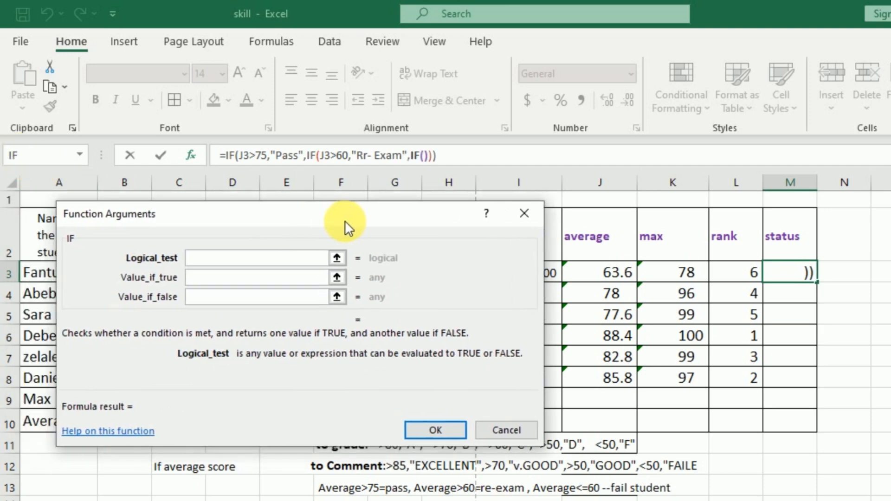
click(619, 277)
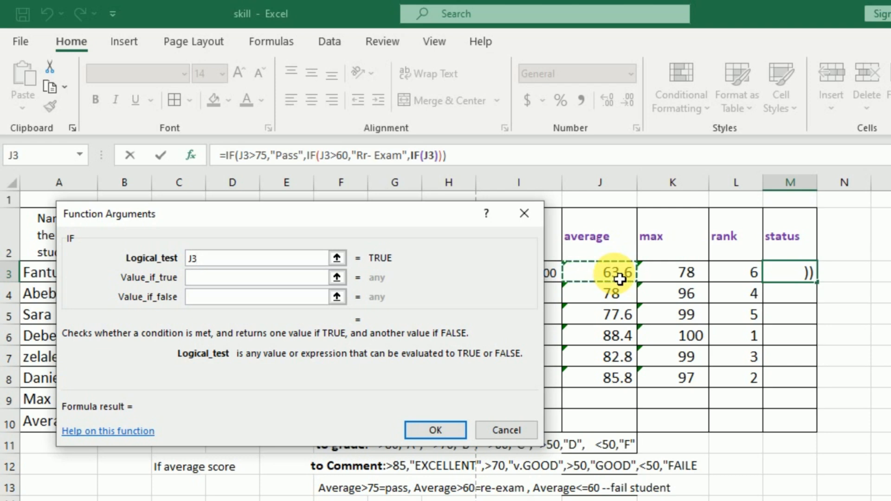
drag(416, 222, 437, 202)
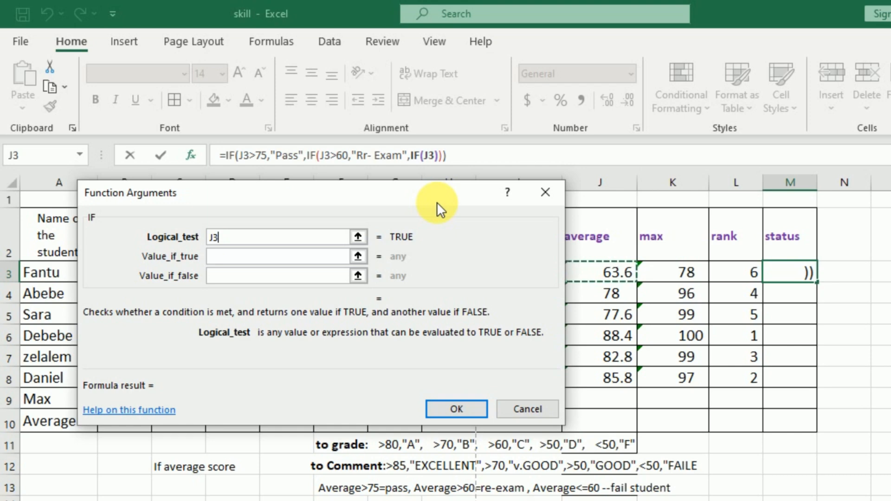
text(<)
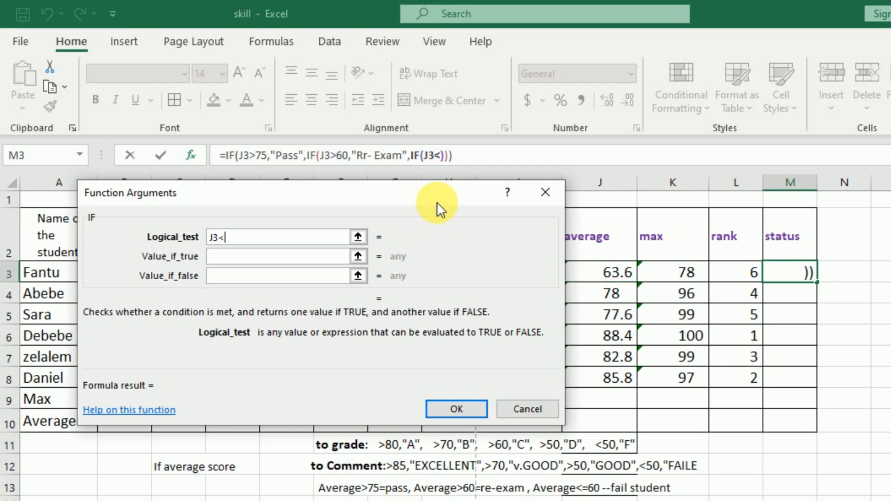
text(=)
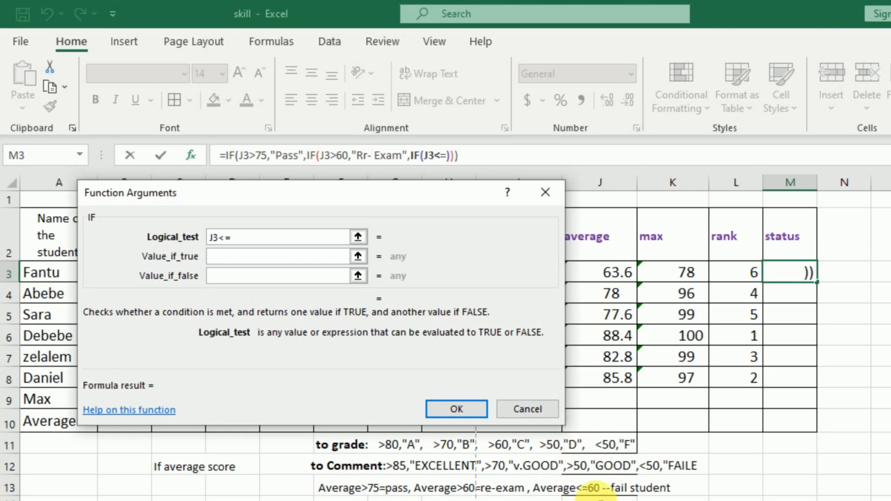
text(60)
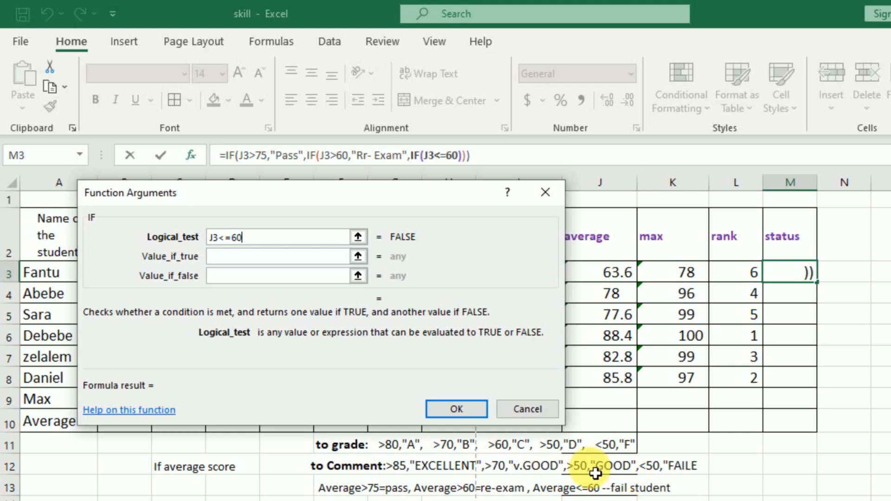
Step: Complete the M3 formula with Fail Student as the third IF's value if true, and widen the status column to fit the text
click(258, 265)
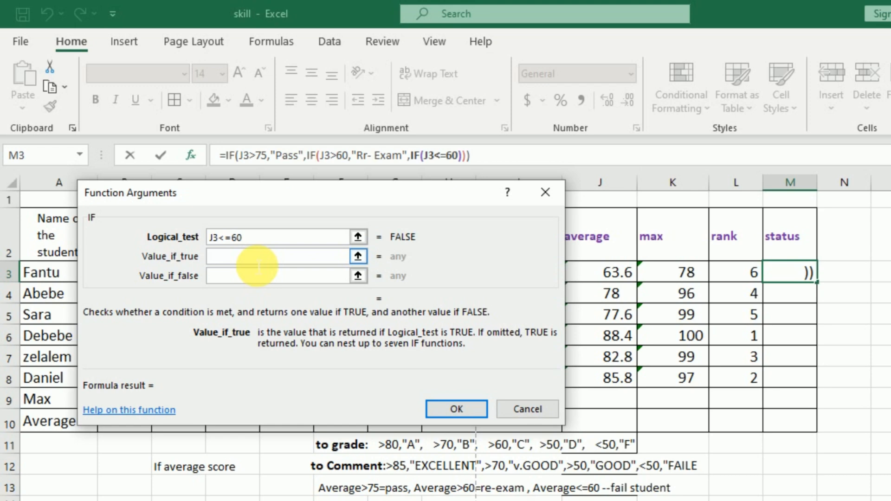
text(F)
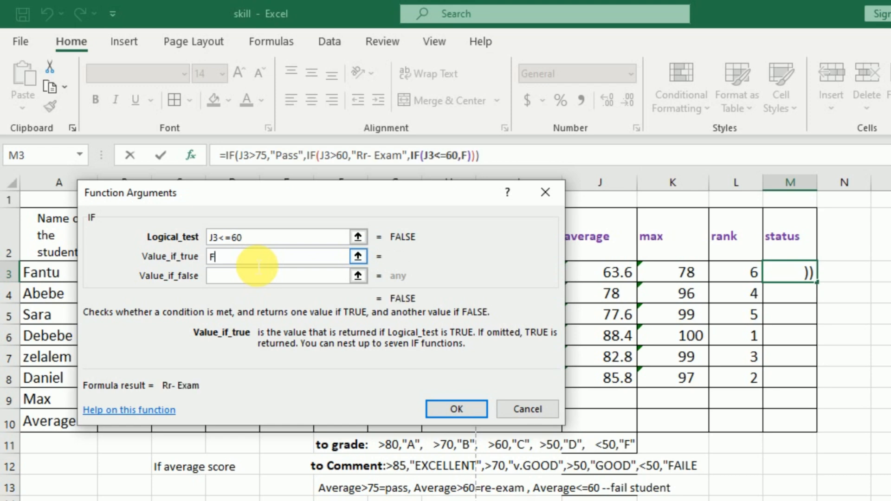
text(ail Student)
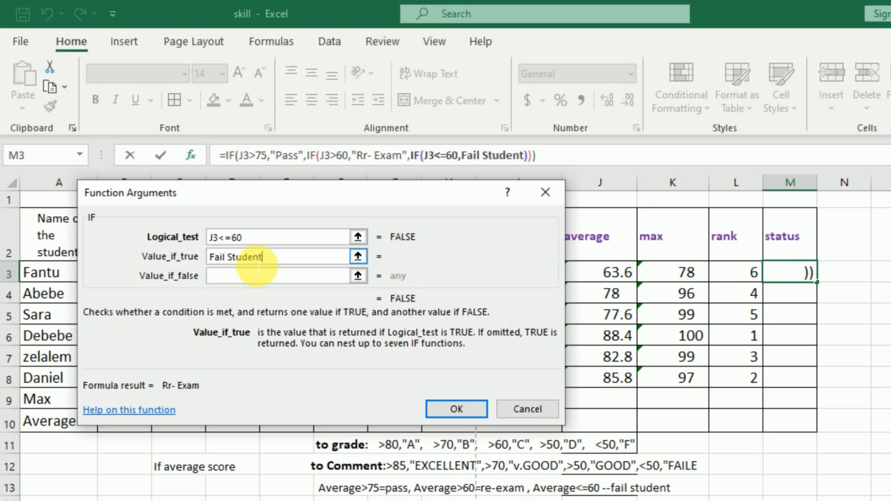
click(236, 281)
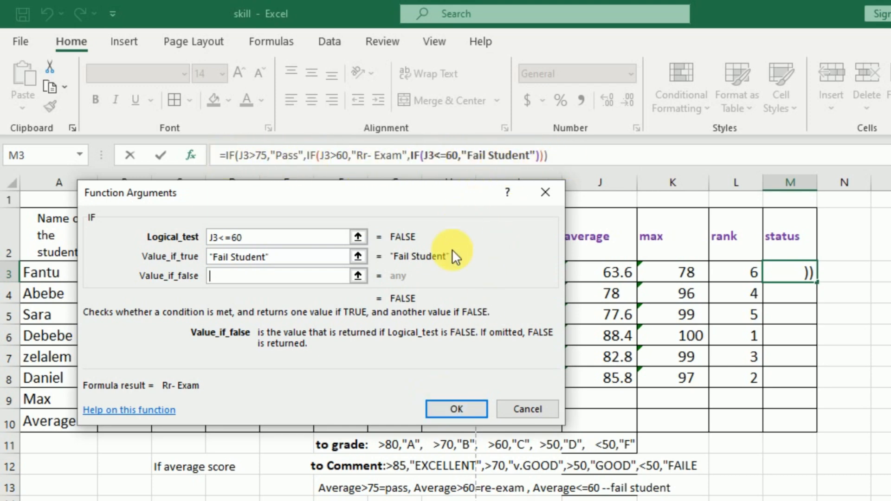
click(457, 409)
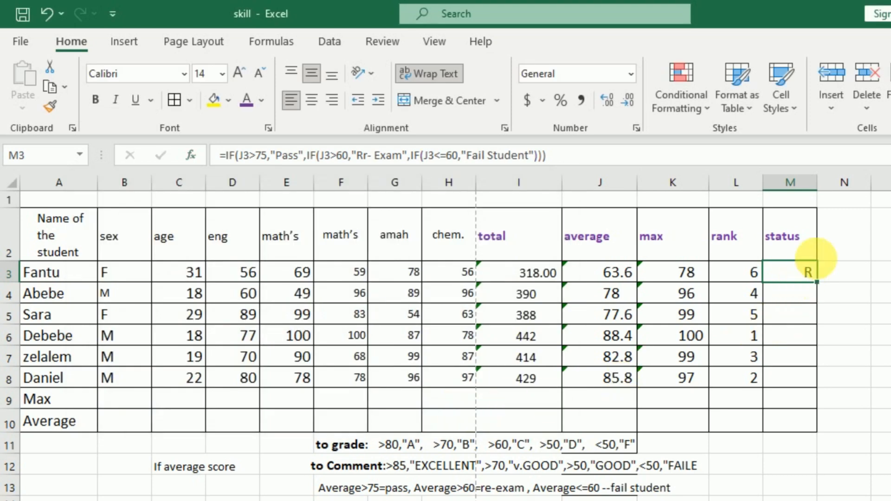
drag(817, 182, 889, 211)
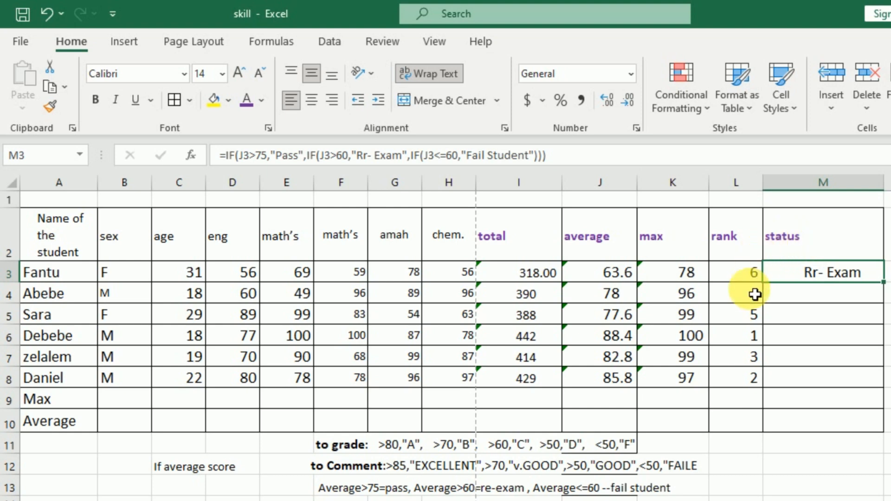
Step: Insert an IF function in the last student's status cell M8
click(821, 384)
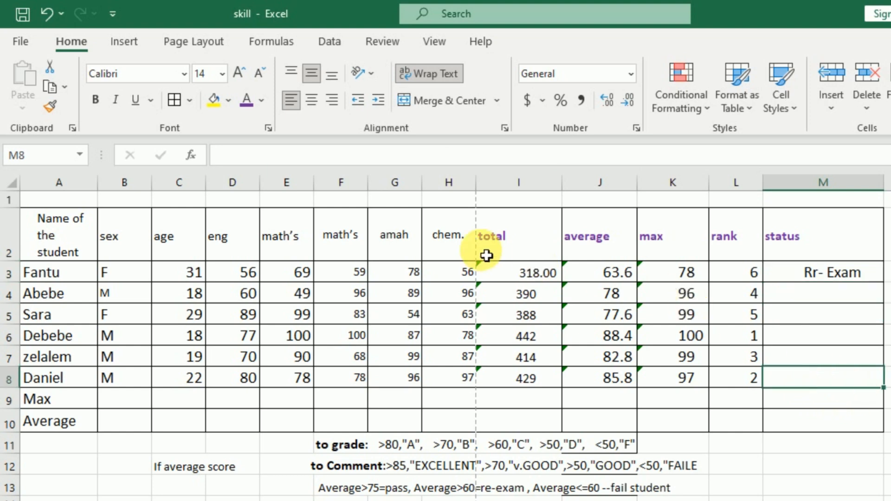
click(190, 155)
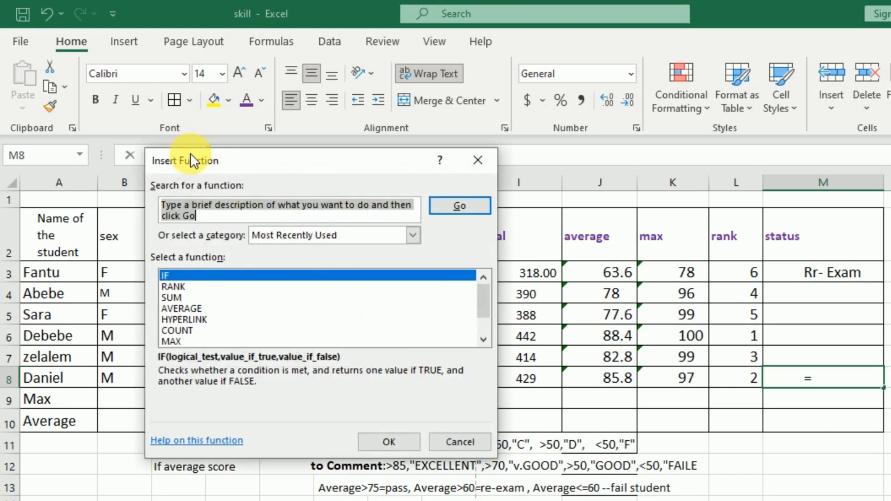
click(181, 275)
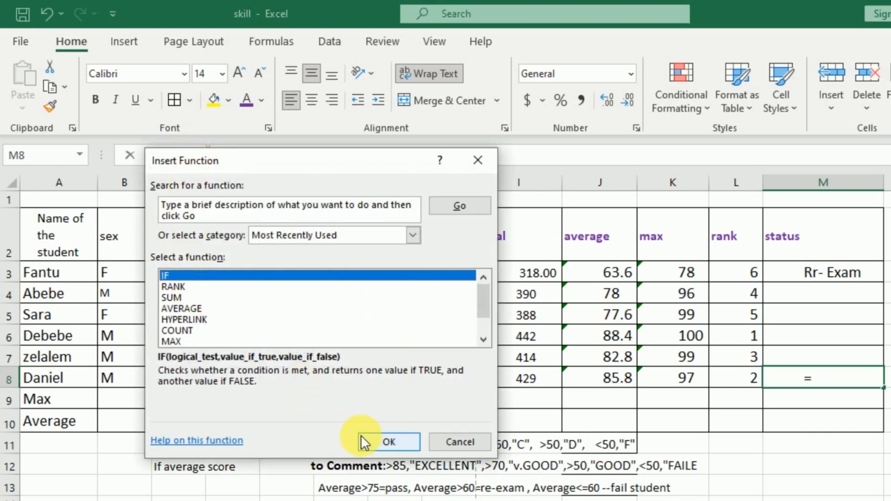
click(374, 441)
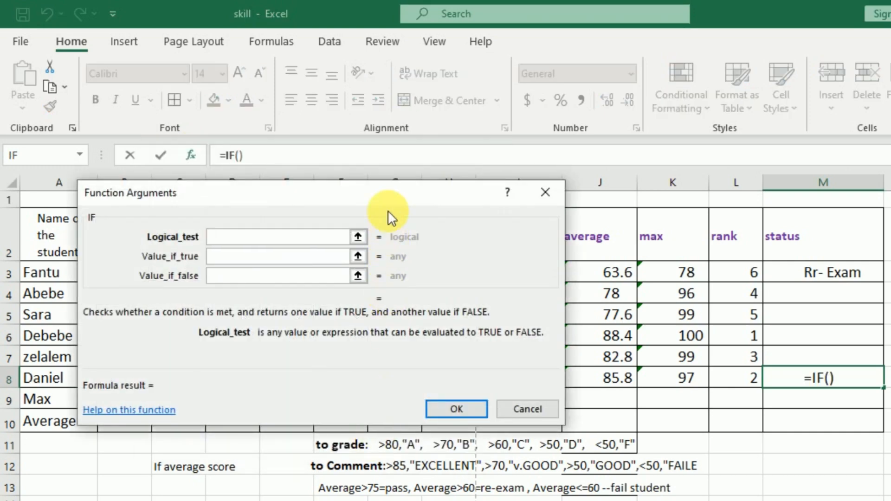
Step: Set the M8 IF function's logical test to J8>75 and its value if true to Pass
mouse_move(380, 180)
mouse_down()
mouse_move(371, 169)
mouse_move(360, 174)
mouse_move(364, 166)
mouse_move(378, 183)
mouse_up()
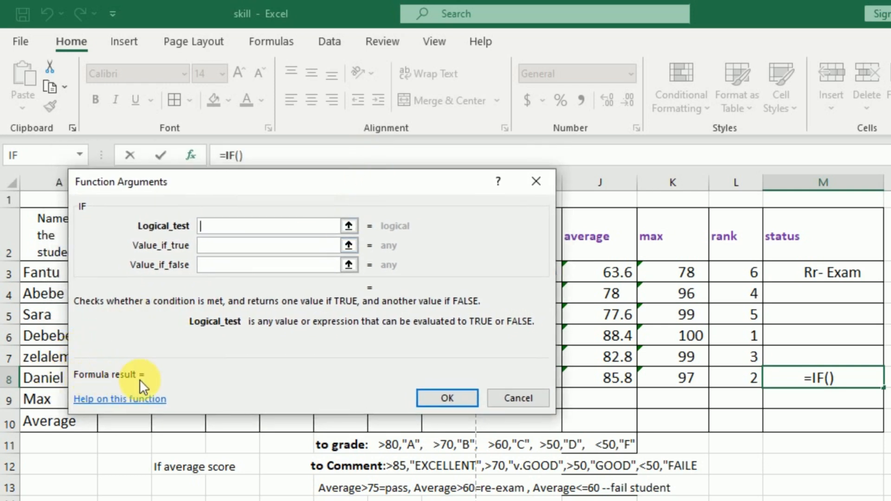
click(620, 385)
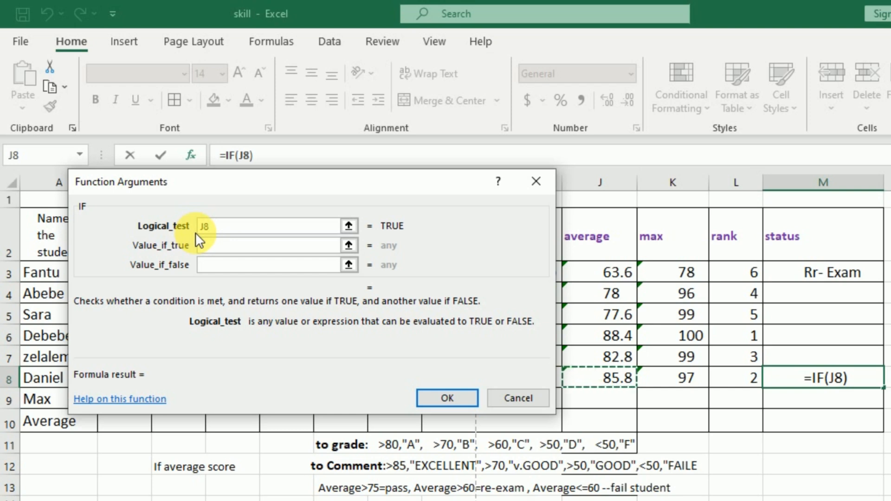
text(>75)
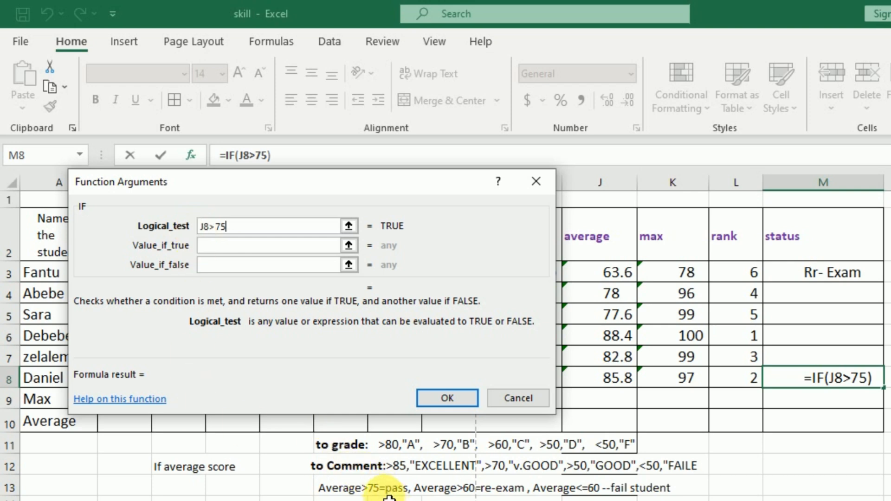
click(233, 247)
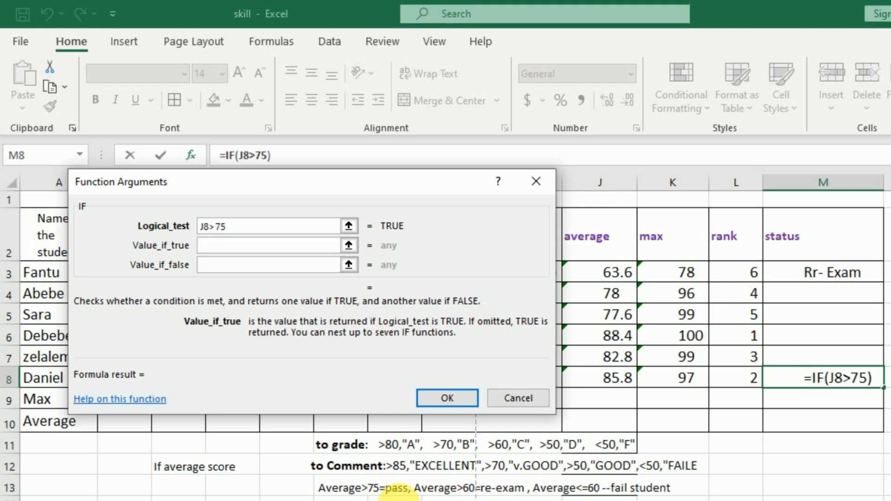
text(Pass)
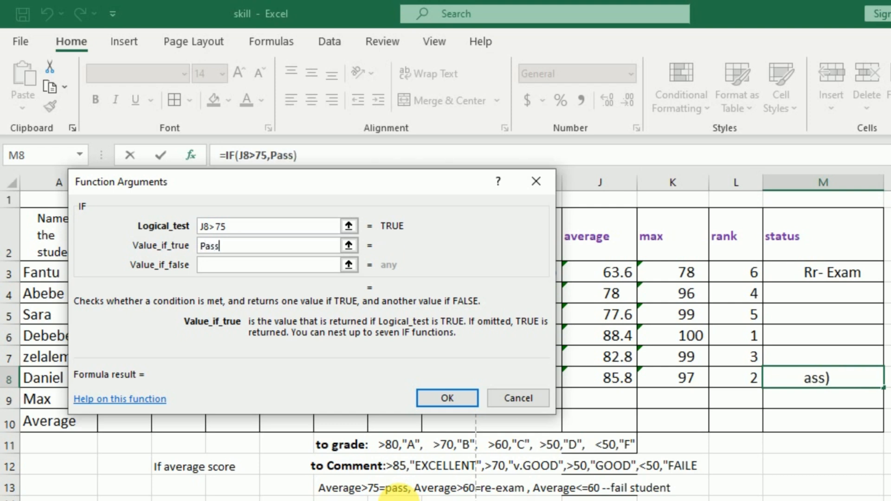
Step: Nest a second IF function as the value if false in M8, with the logical test J8>60
click(222, 269)
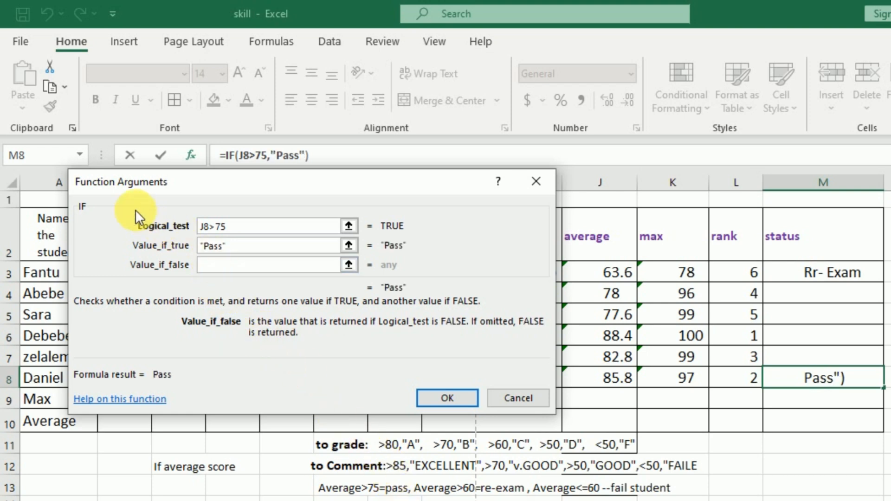
click(35, 153)
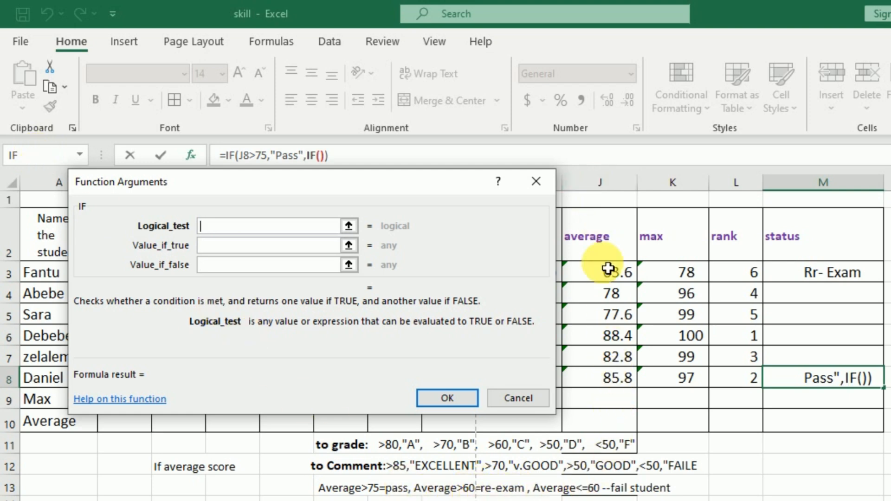
click(603, 378)
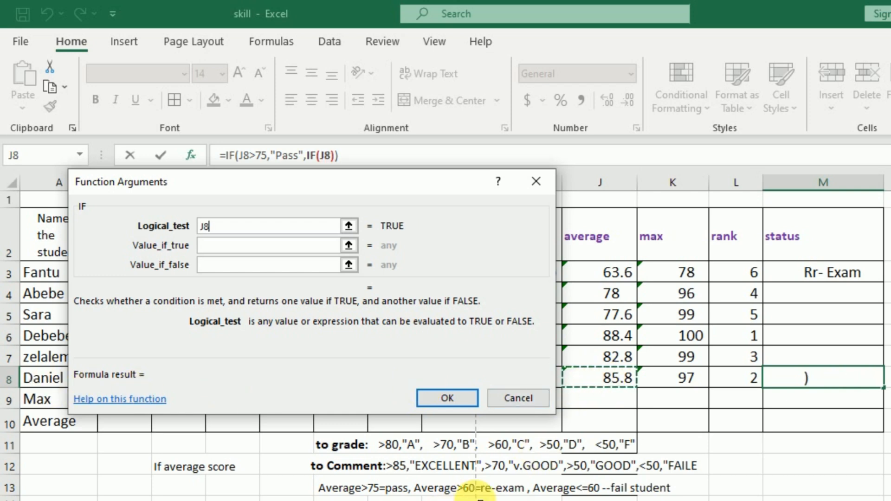
text(>60)
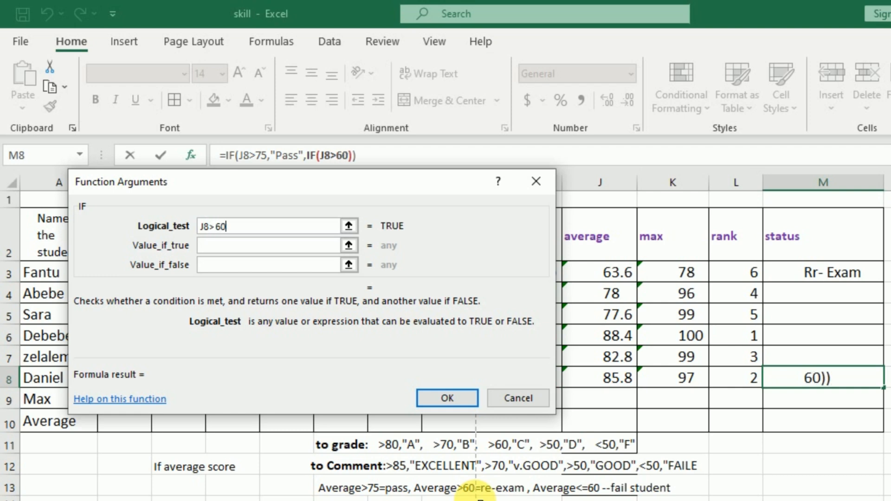
Step: Set the value if true of the nested IF in M8 to Re-Exam
click(212, 243)
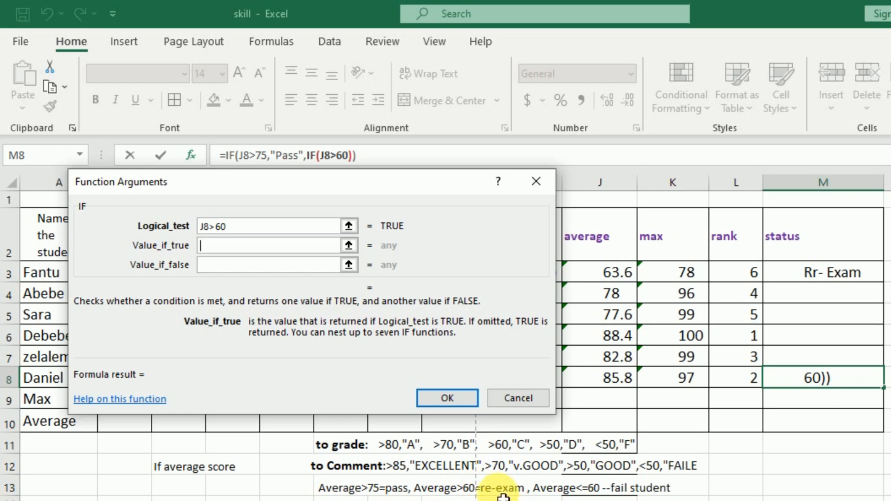
text(Re)
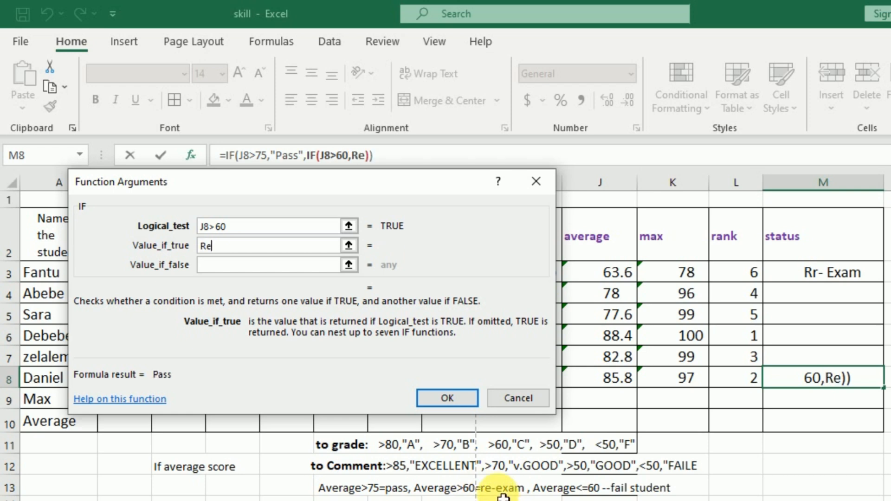
text(-)
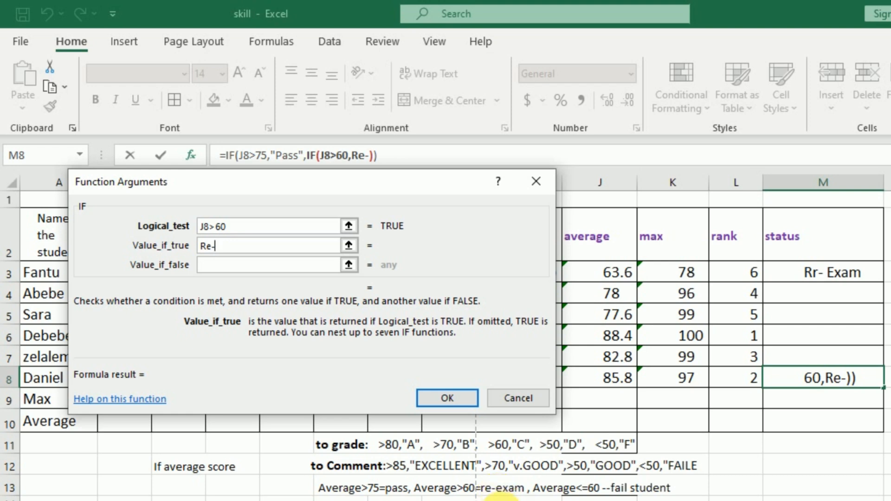
text(E)
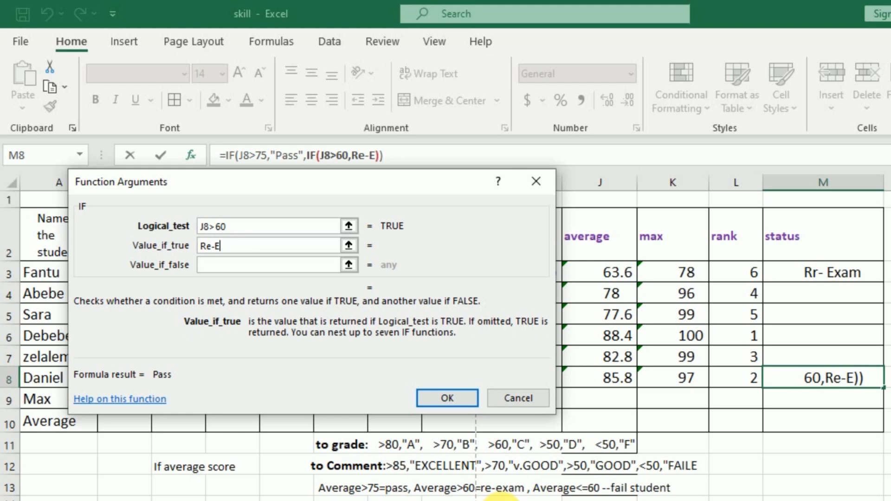
text(xa)
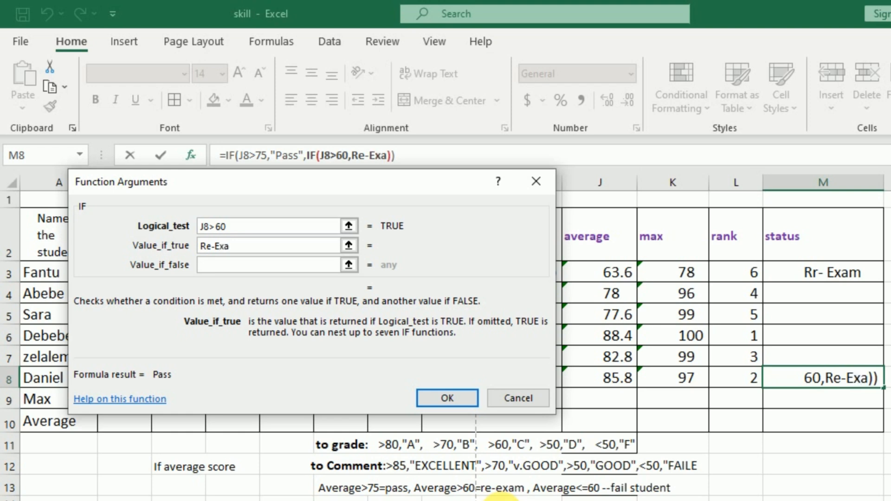
text(m)
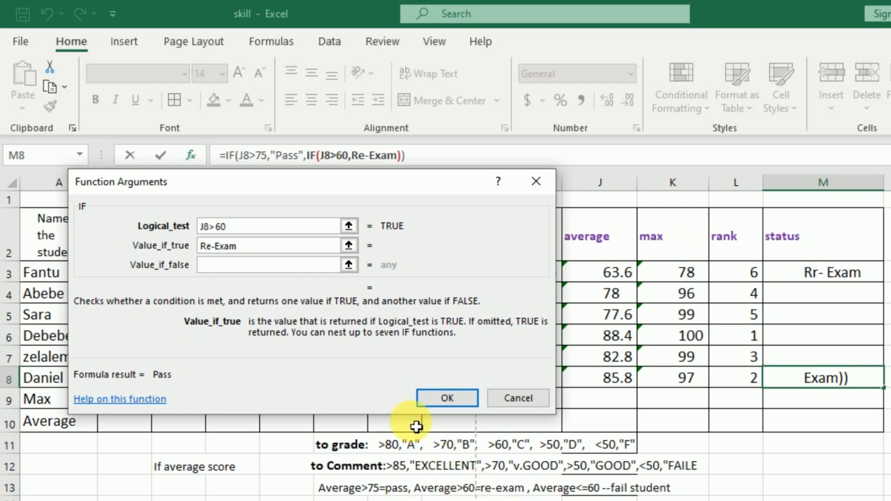
Step: Nest a third IF function as the value if false in M8, with the logical test J8<=60
click(226, 276)
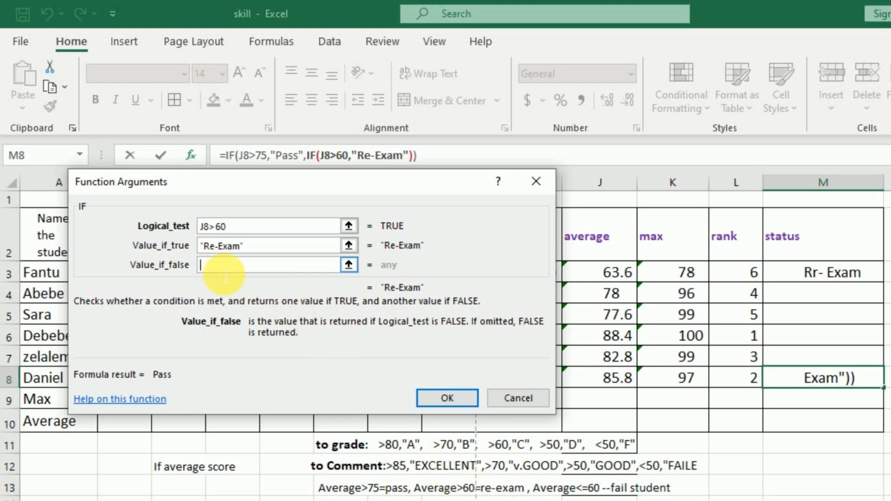
click(27, 151)
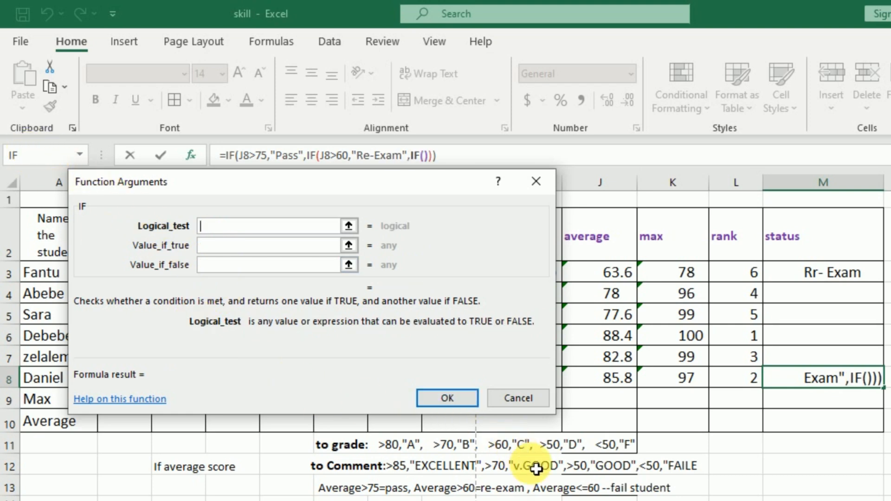
click(614, 385)
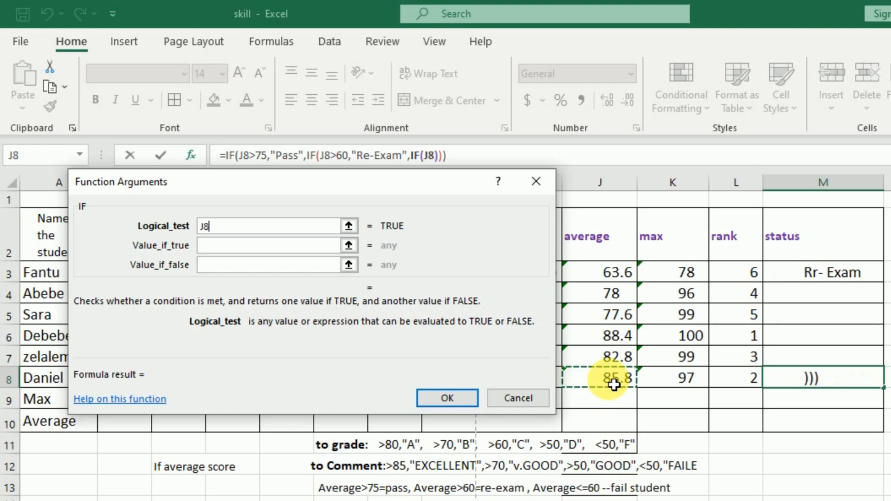
text(<=)
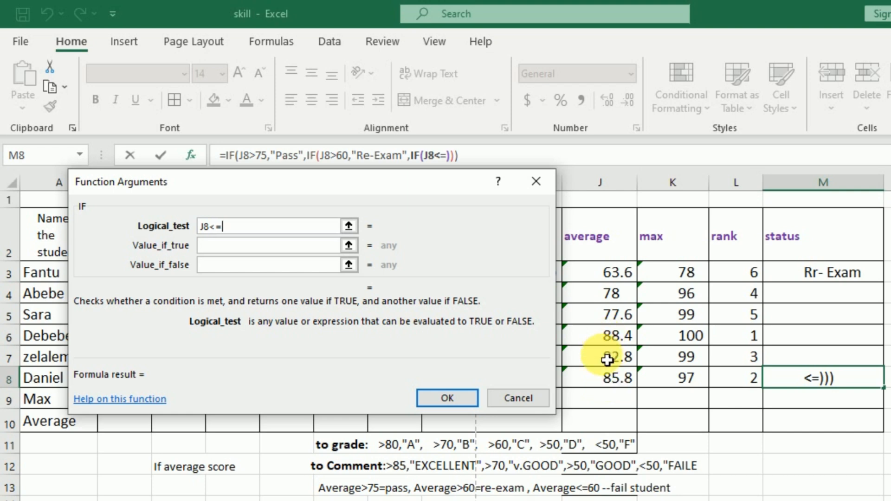
text(60)
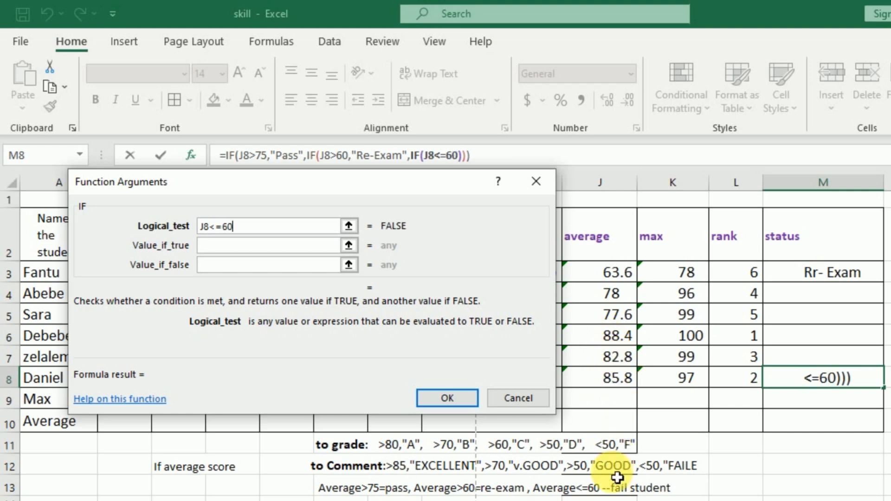
Step: Set the value if true of the third IF in M8 to Fail Student and complete the formula
click(222, 246)
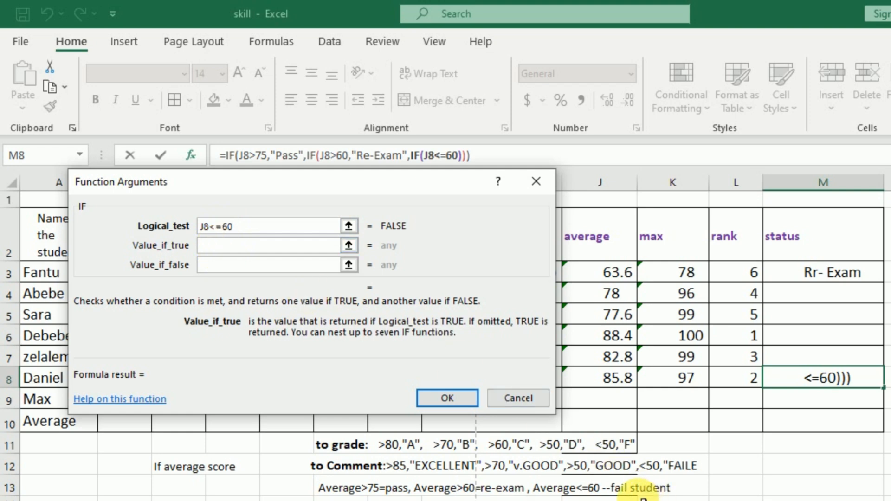
text(Fail Student)
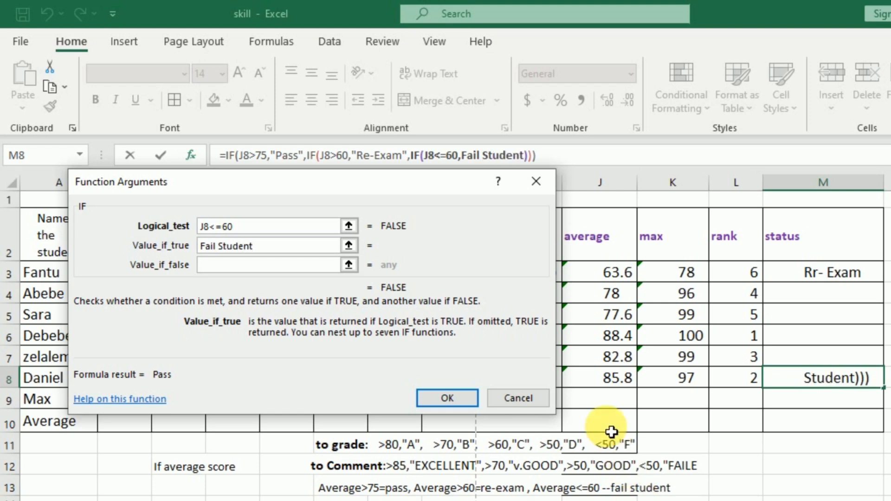
click(235, 259)
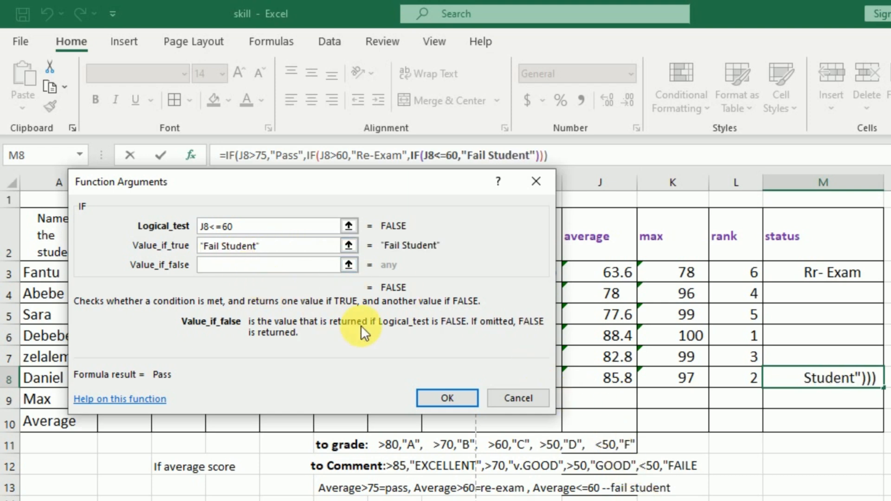
click(446, 397)
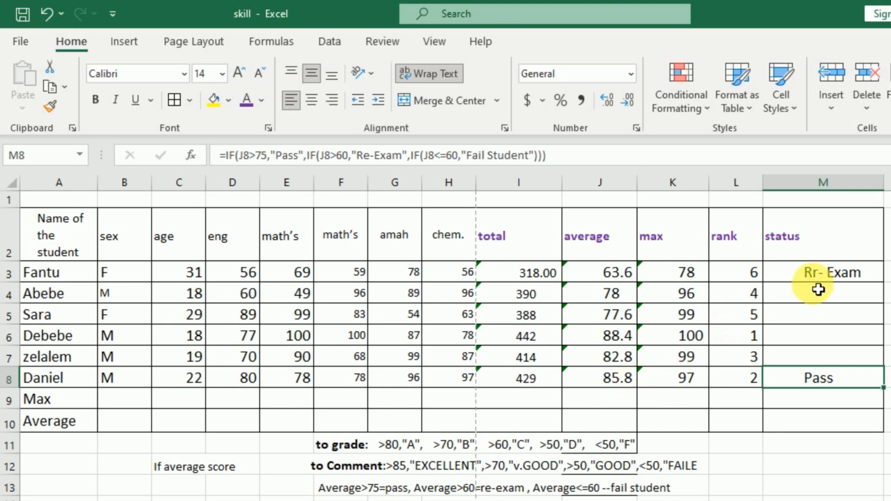
Step: Fill the status formula from M3 down through M7 for the remaining students
click(824, 275)
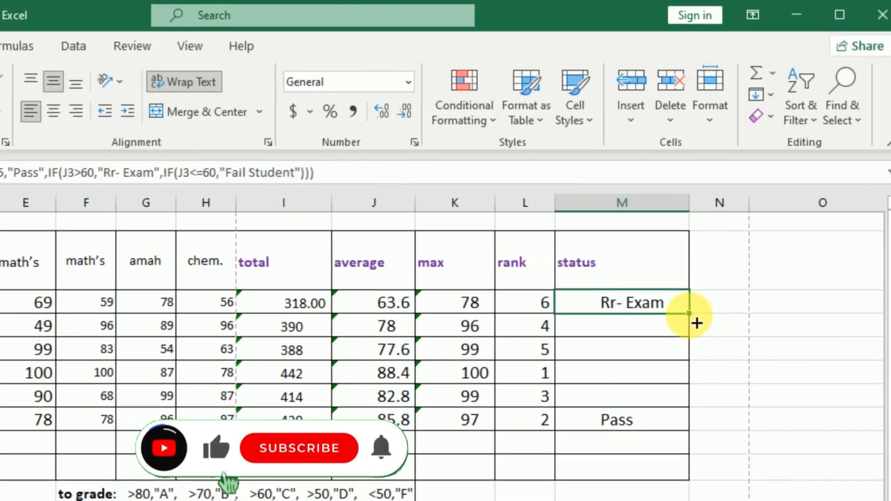
double_click(705, 321)
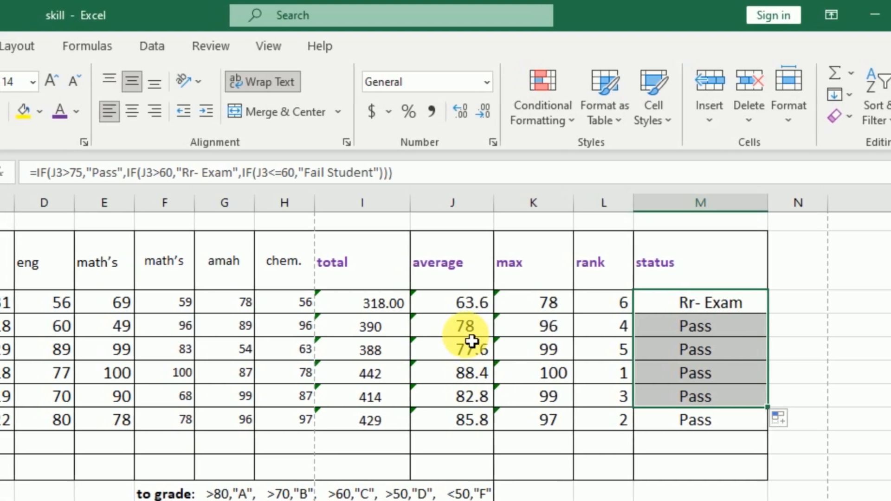
Step: Test the status formula by entering 50 as the second student's average in J4, and undo the change
click(459, 327)
text(50)
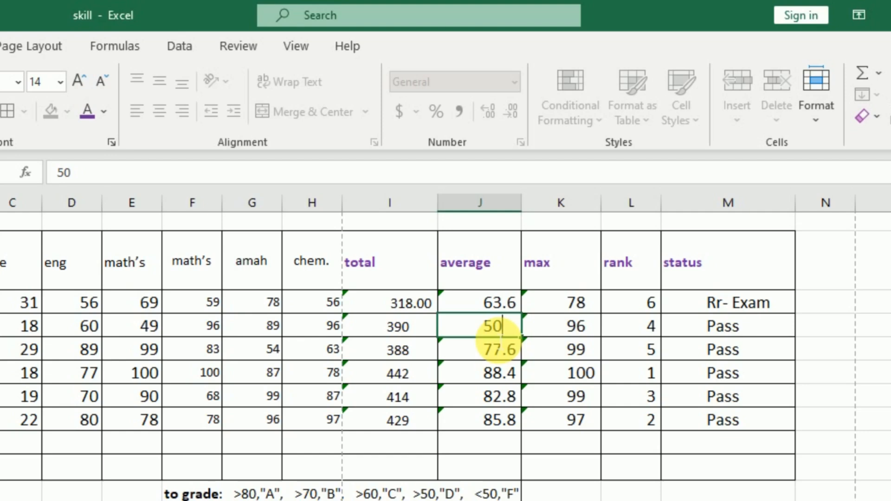
key(Return)
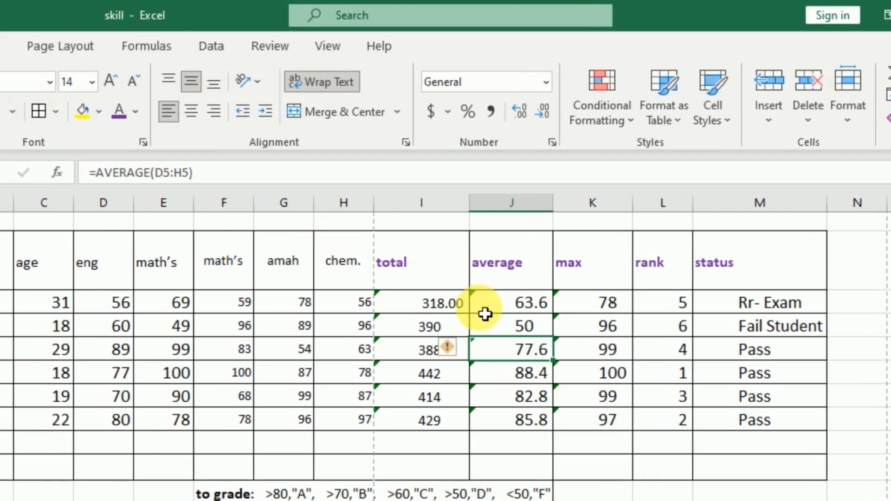
click(517, 331)
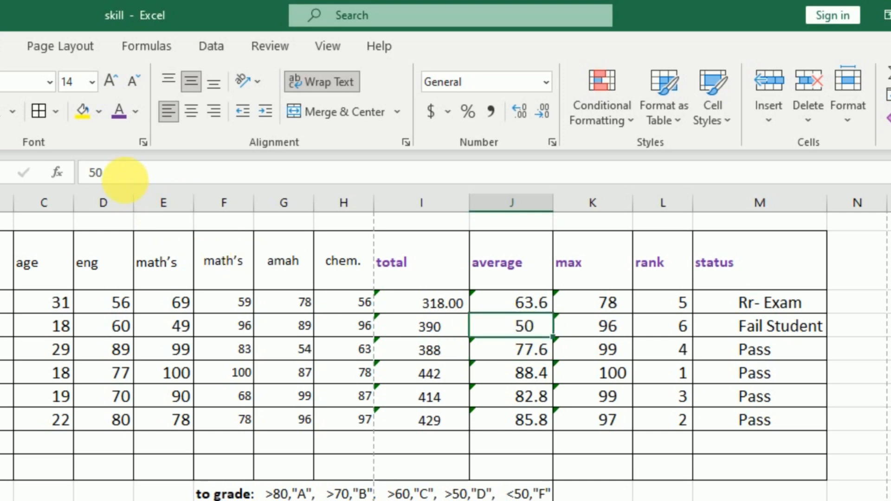
click(511, 305)
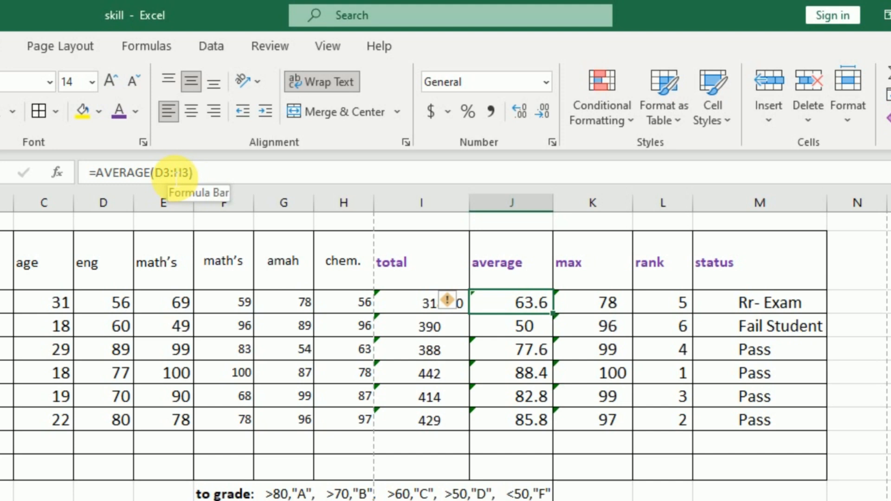
key(ctrl+z)
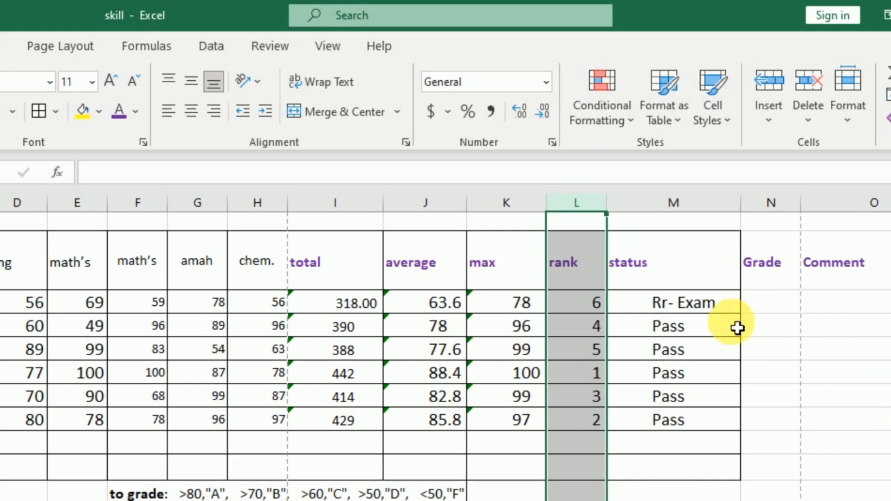
Step: Hide the max and rank columns, K and L
click(506, 203)
right_click(508, 204)
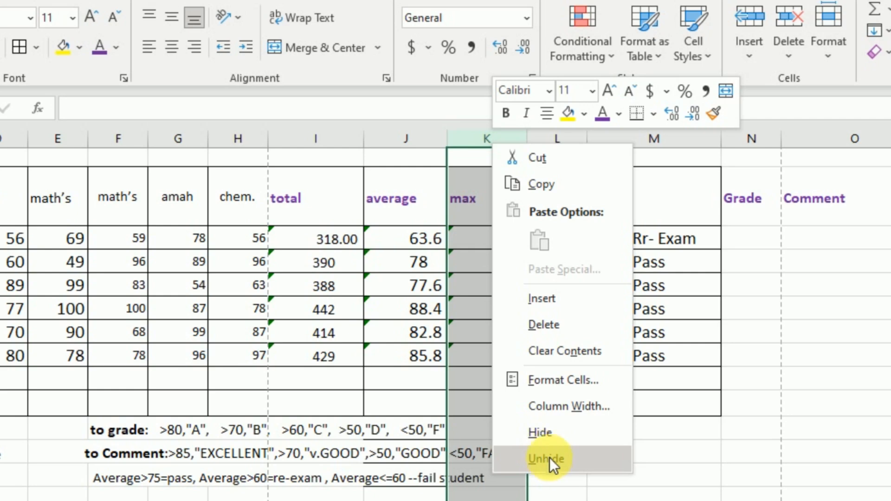
click(549, 434)
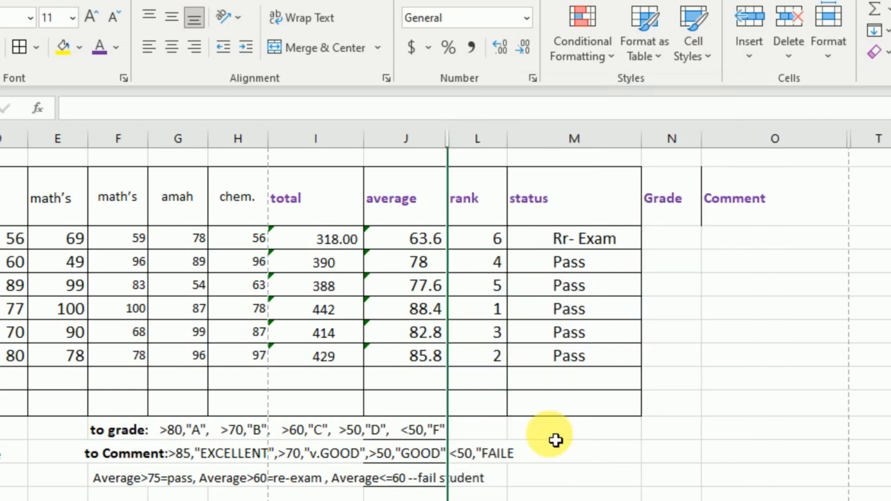
click(480, 139)
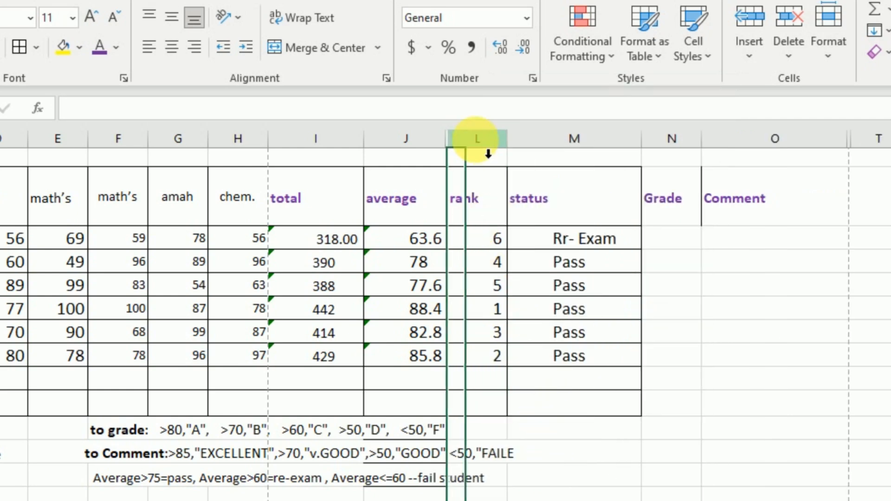
right_click(475, 140)
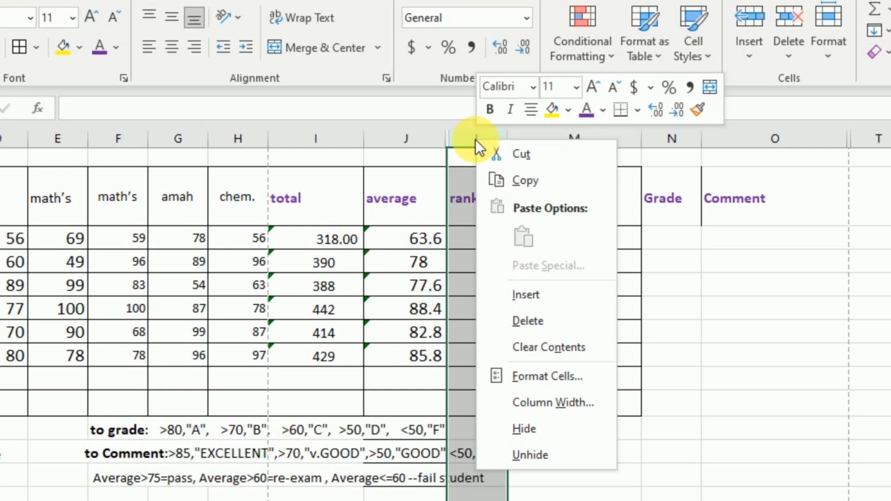
click(526, 429)
click(630, 338)
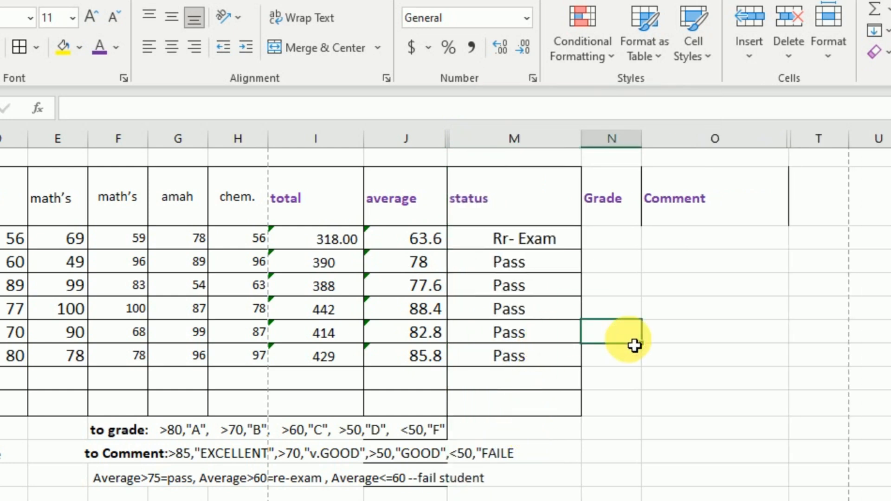
Step: Move the Grade header from N2 to T2, past the Comment header
click(603, 196)
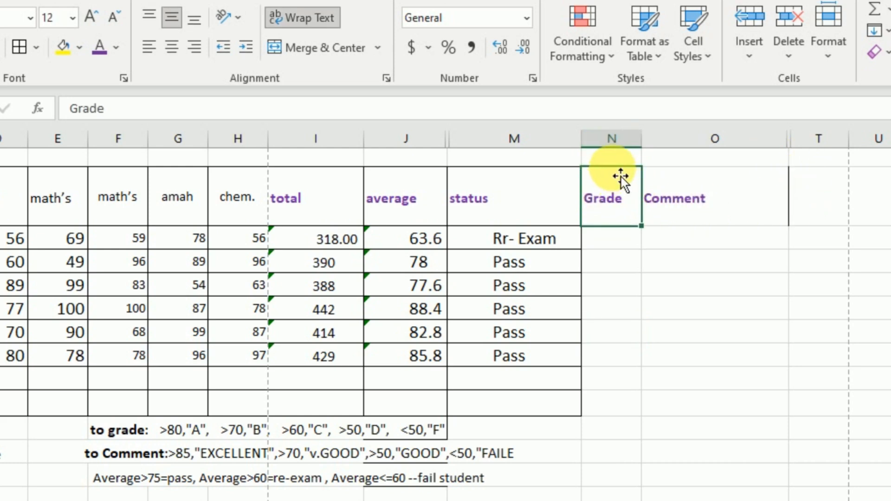
drag(612, 168, 730, 178)
Step: Try to move the Comment header into N2 with both O2 and T2 selected, and undo the move
click(696, 199)
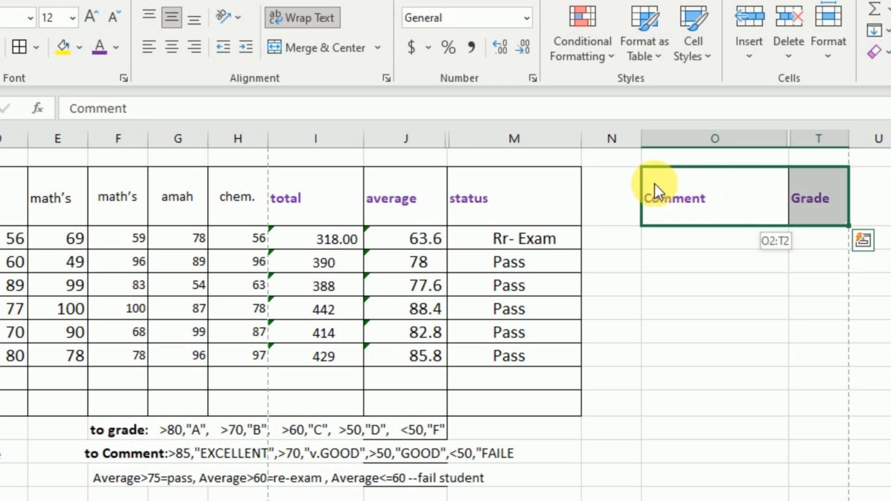
drag(655, 183, 632, 186)
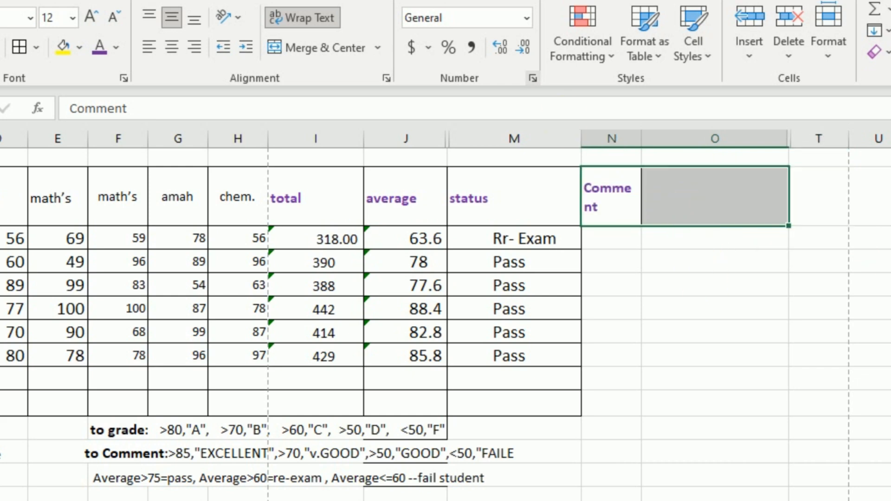
key(ctrl+z)
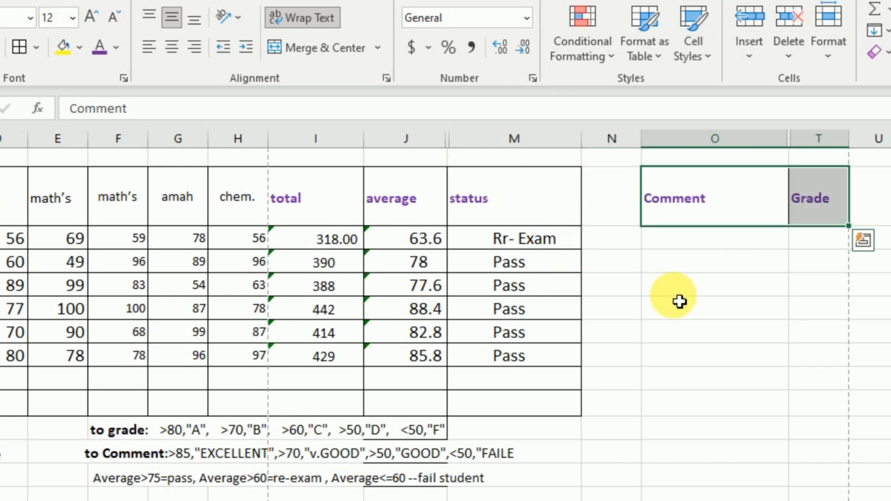
click(682, 284)
Step: Move the Comment header alone from O2 to N2
click(685, 177)
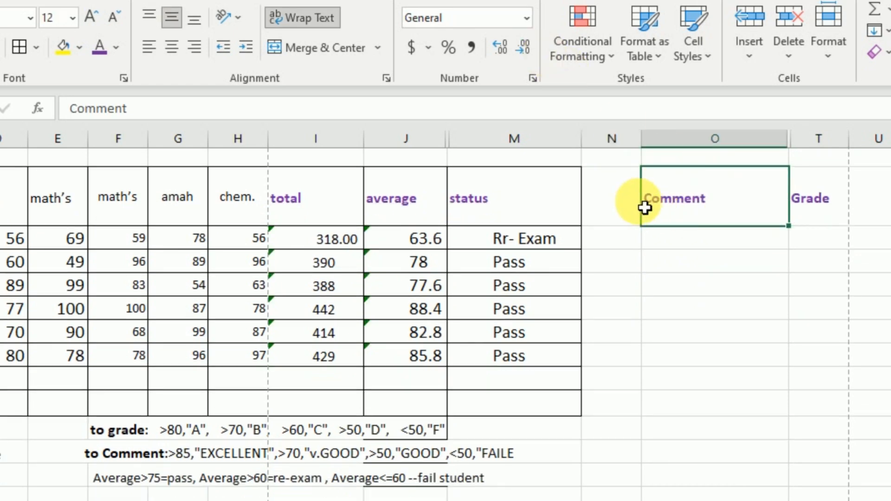
drag(633, 205, 617, 210)
click(703, 263)
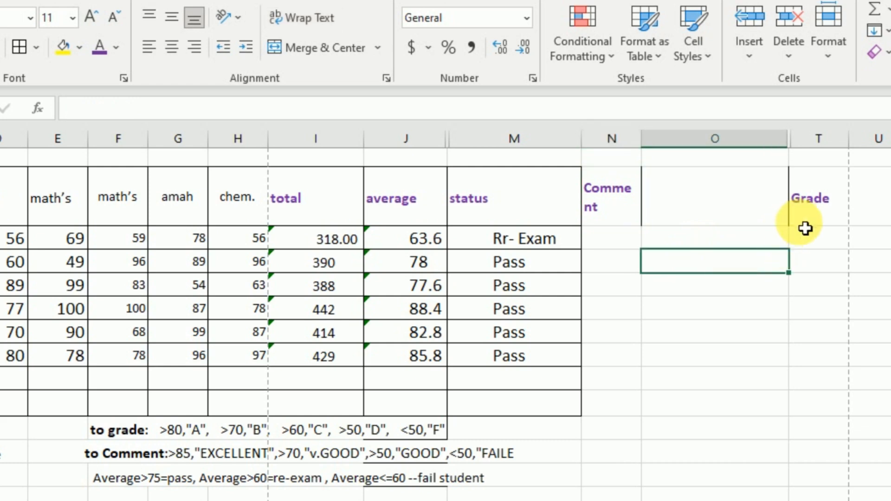
Step: Move the Grade header from T2 to O2 and widen column N to fit the Comment header on one line
click(806, 212)
drag(798, 210, 729, 207)
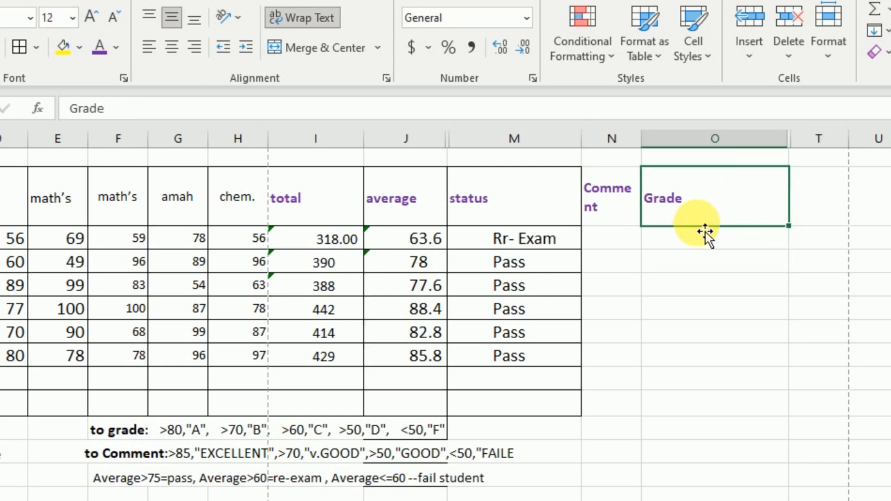
drag(642, 139, 670, 237)
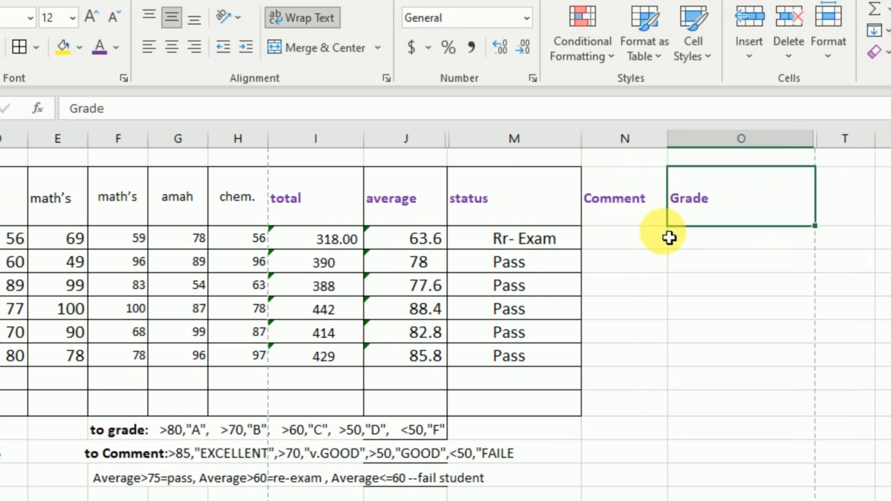
Step: Collapse the ribbon and insert an IF function in the first student's Comment cell N3
click(653, 257)
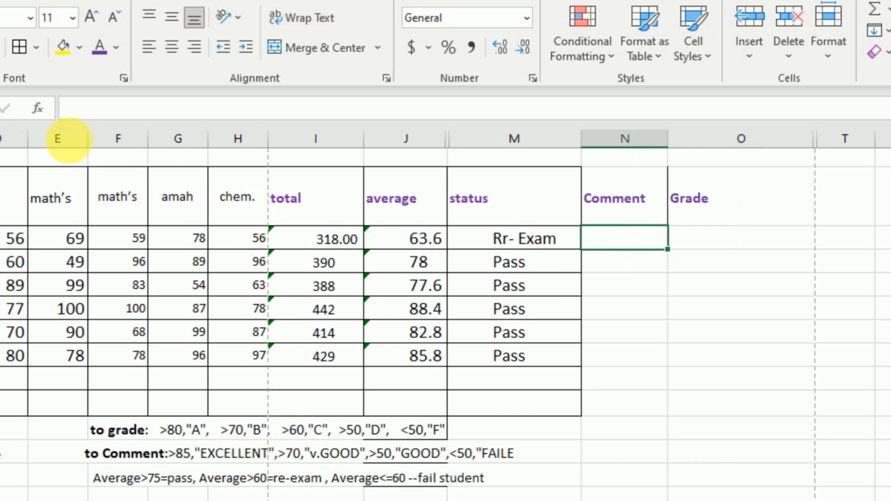
click(38, 109)
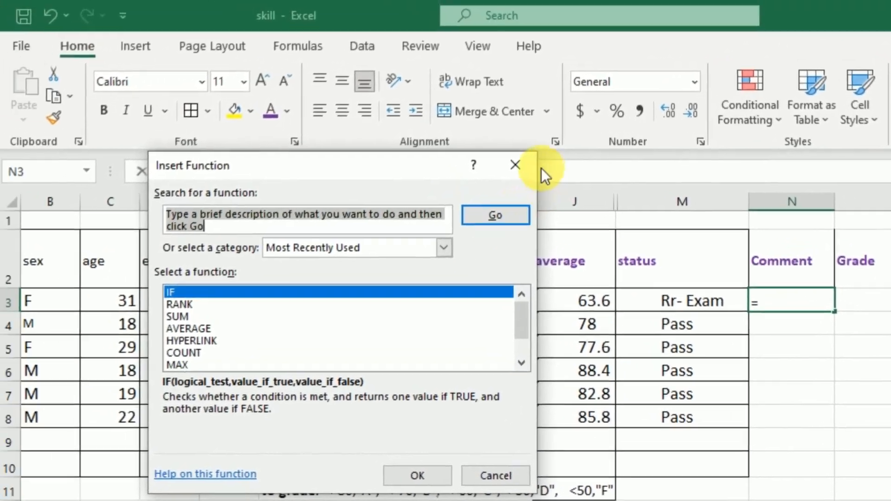
click(346, 101)
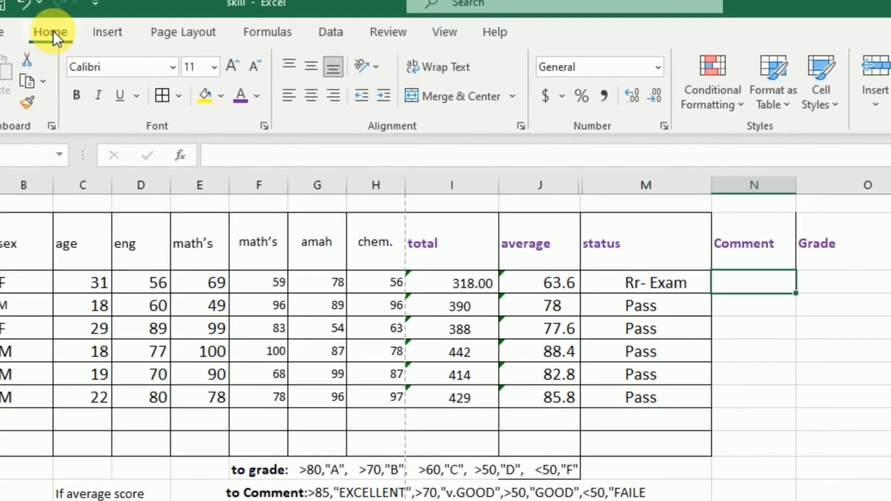
double_click(74, 42)
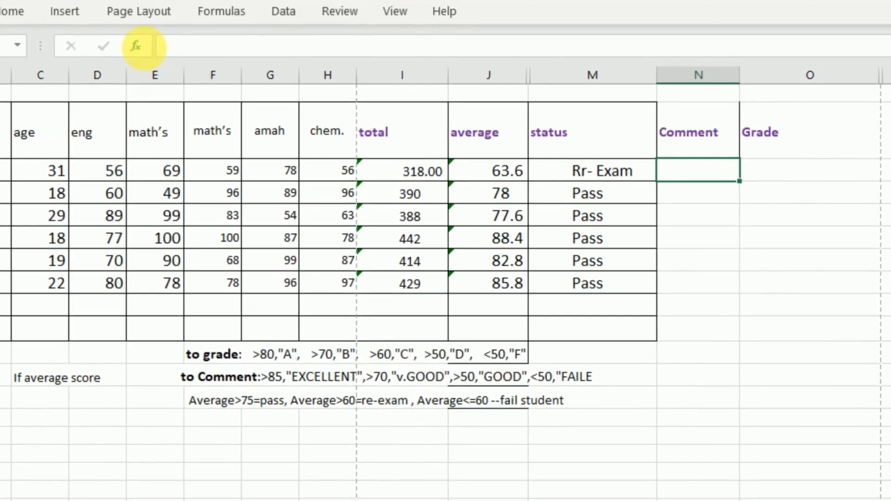
click(167, 59)
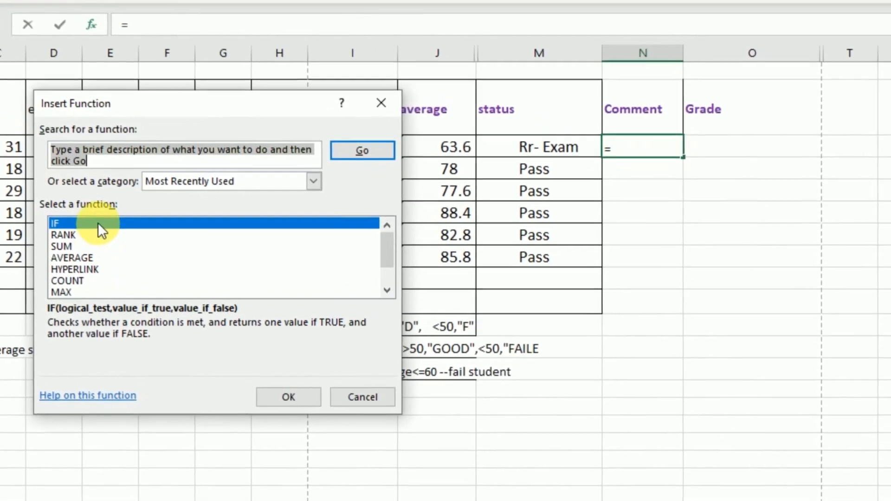
click(273, 397)
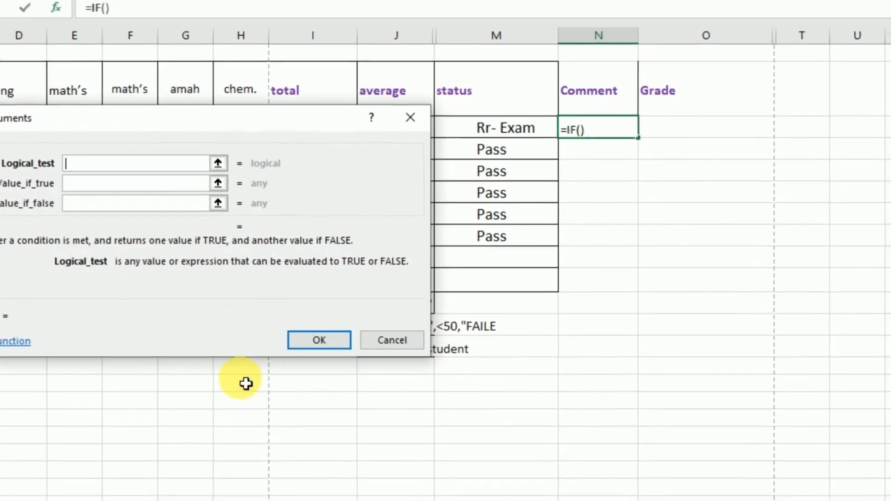
Step: Set the IF function in N3 to test J3>85 and return "Excellent" when true, keeping the average column uncovered by the dialog
drag(221, 101, 690, 209)
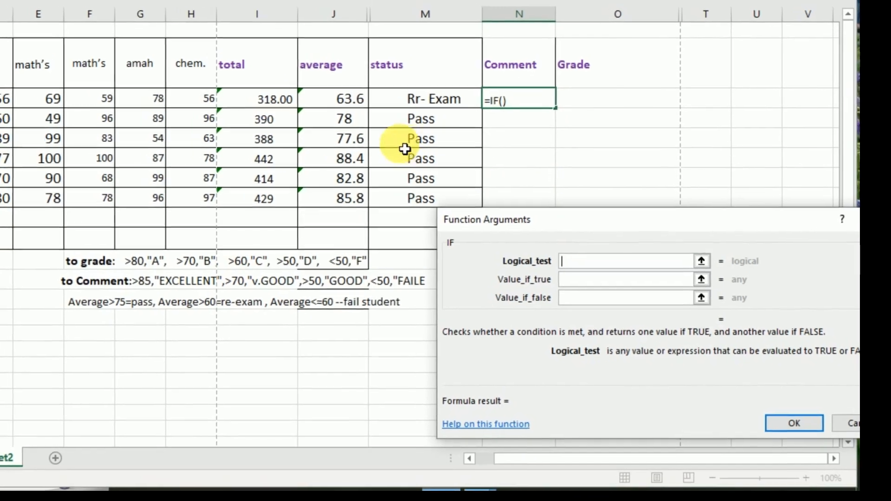
click(343, 103)
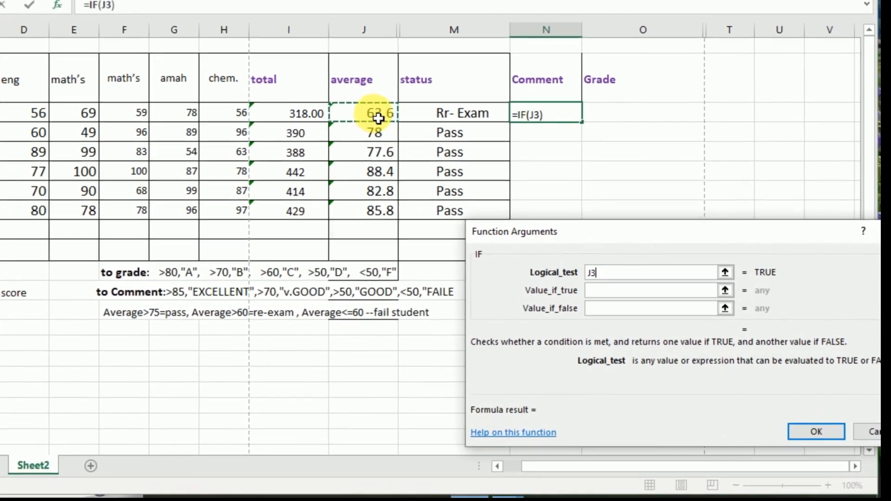
text(>)
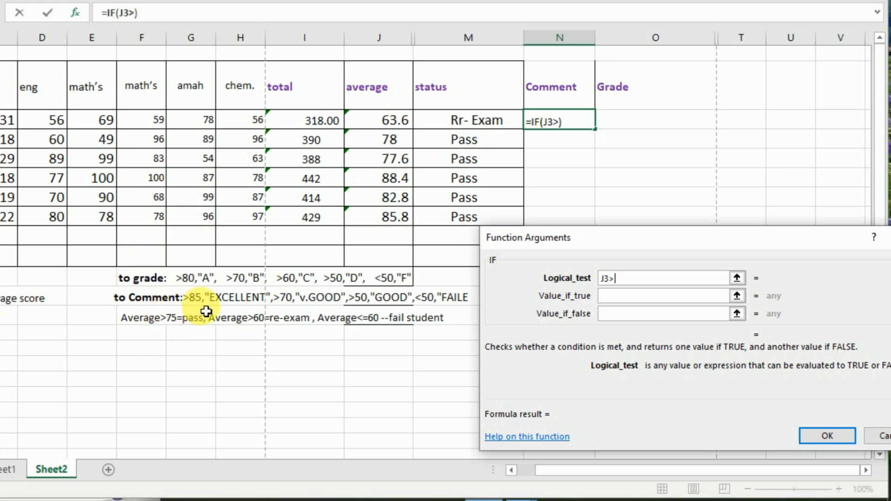
text(85)
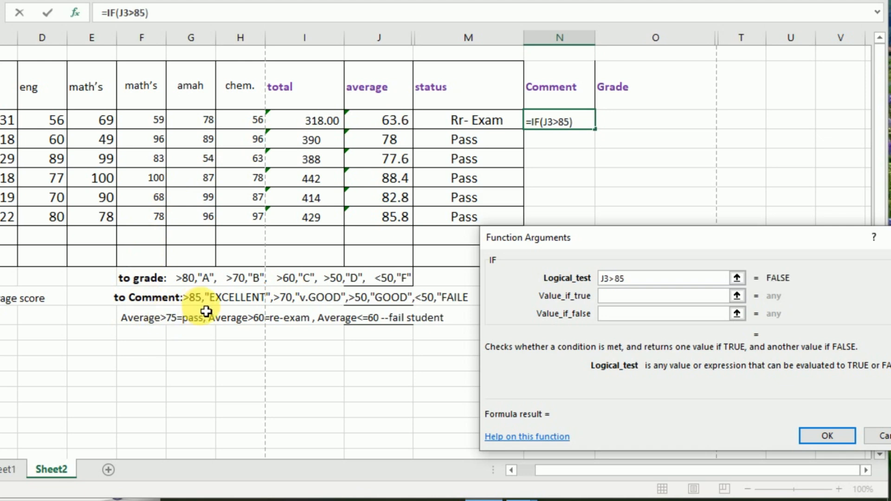
click(621, 297)
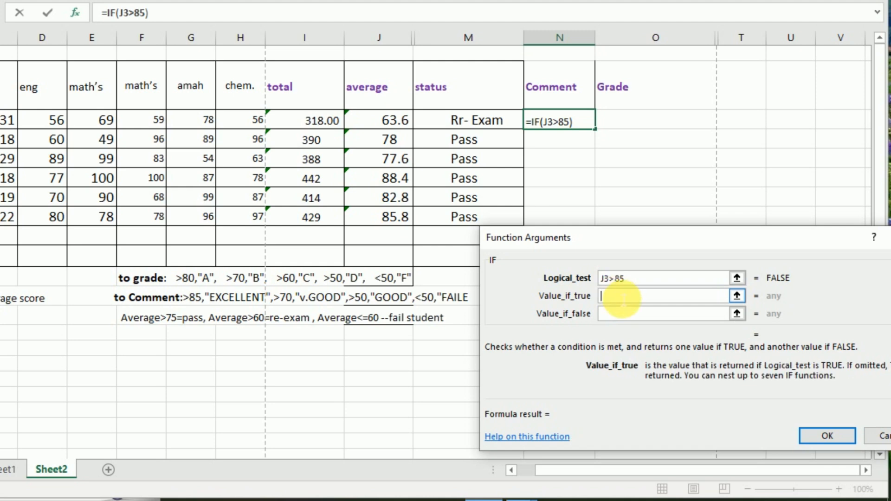
text(Excellent)
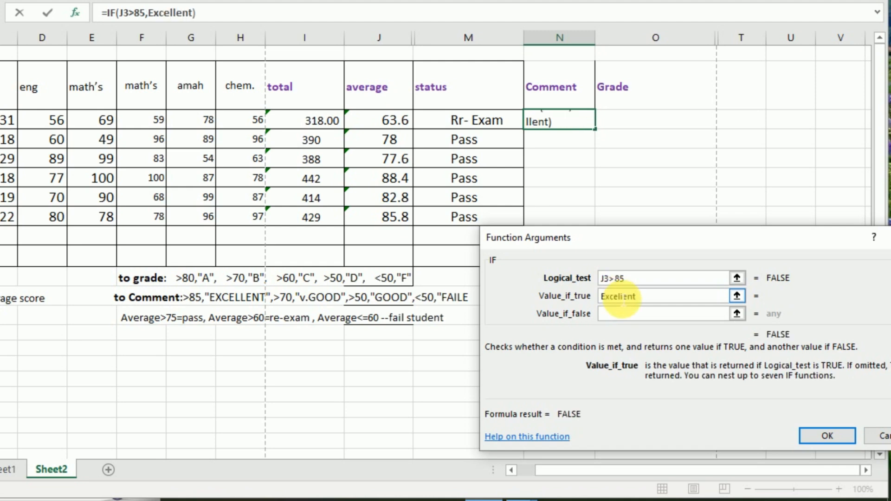
click(612, 318)
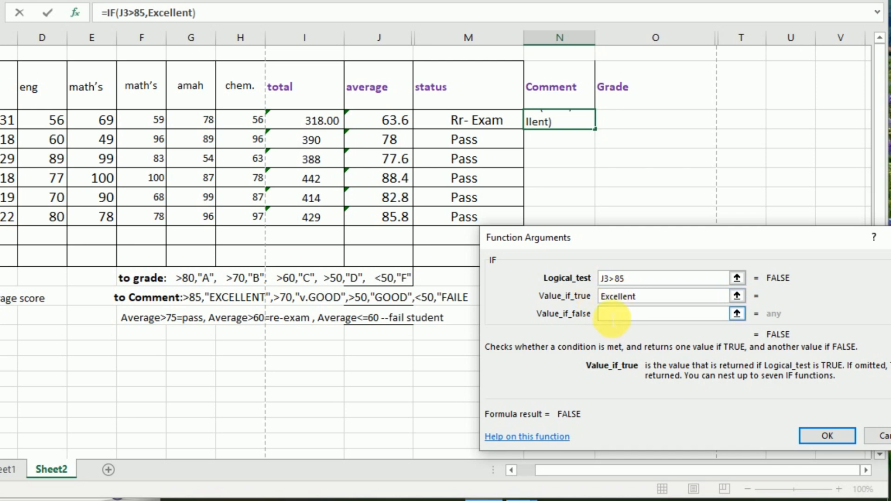
click(613, 319)
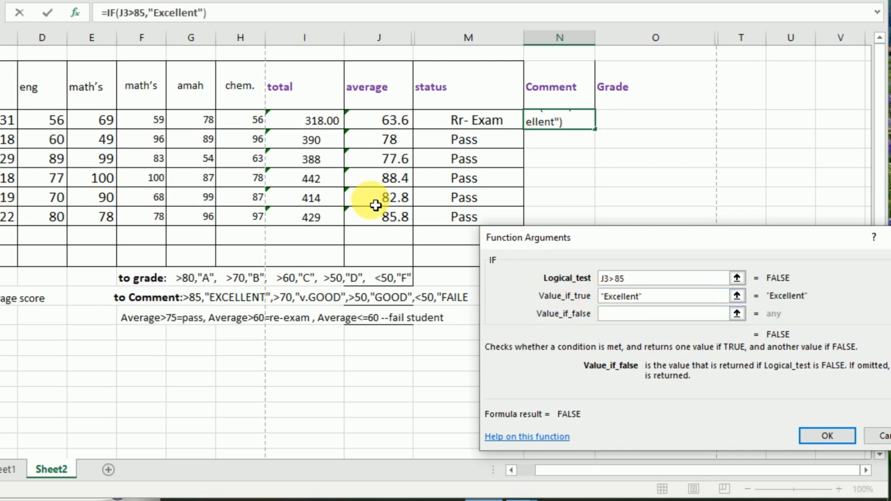
Step: Nest a second IF as the false value, testing J3>70 and returning "V.Good" when true
click(1, 13)
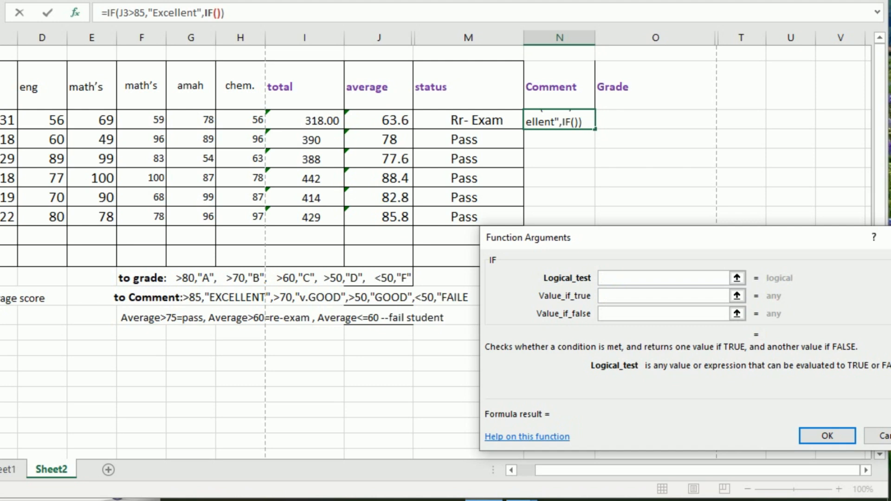
click(388, 126)
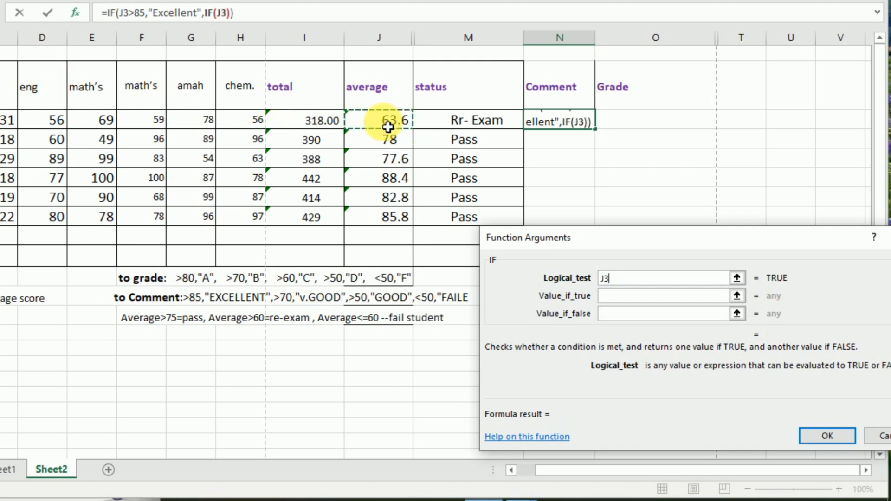
text(>)
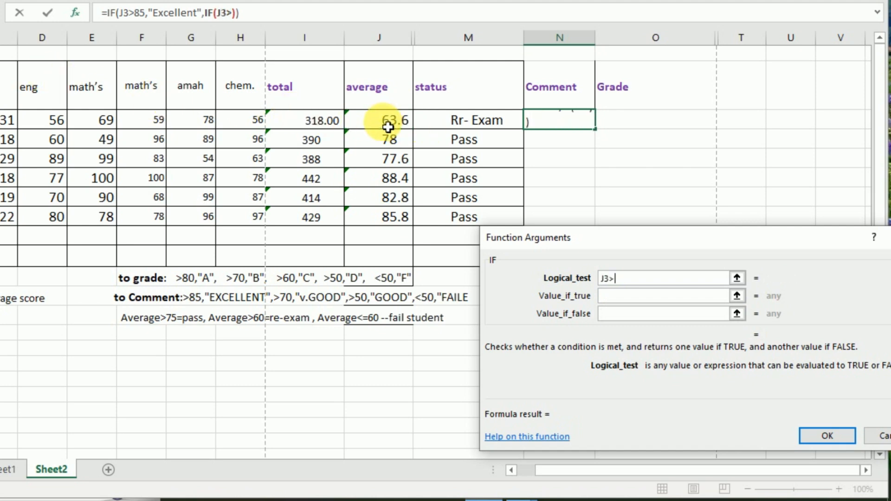
text(70)
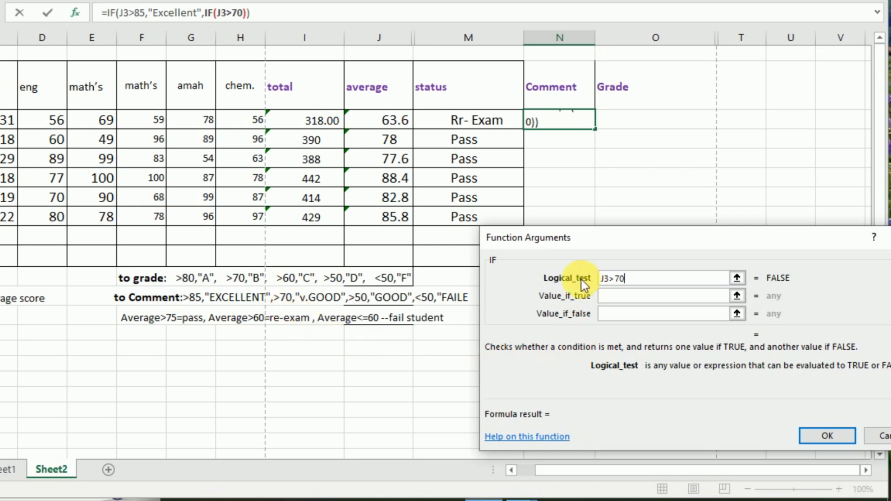
click(614, 297)
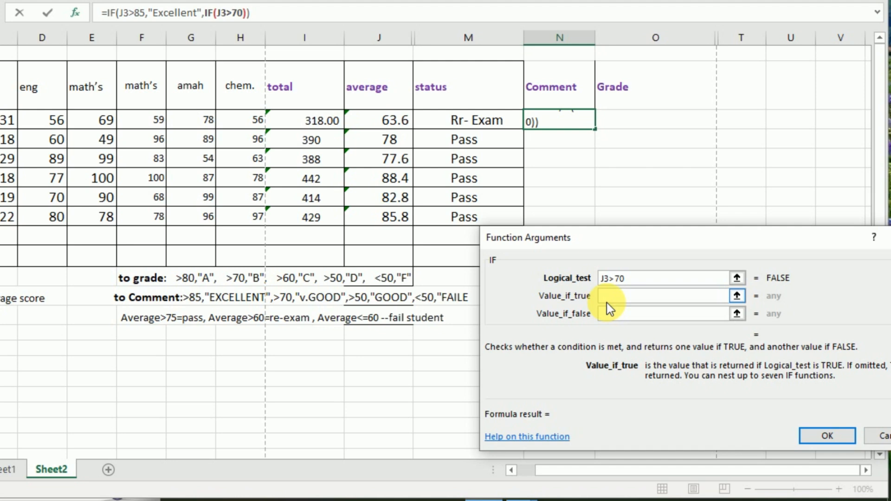
text(V.Good)
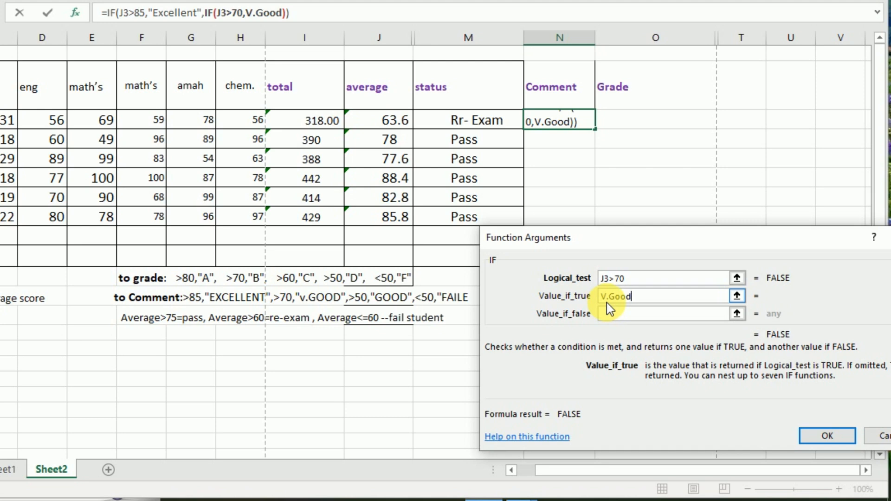
click(611, 314)
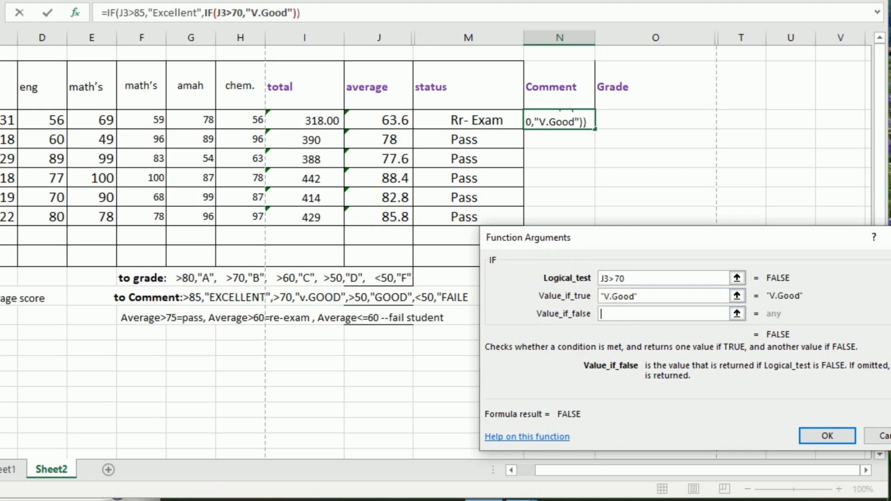
Step: Nest a third IF as the false value, testing J3>50 and returning "Good" when true
click(1, 13)
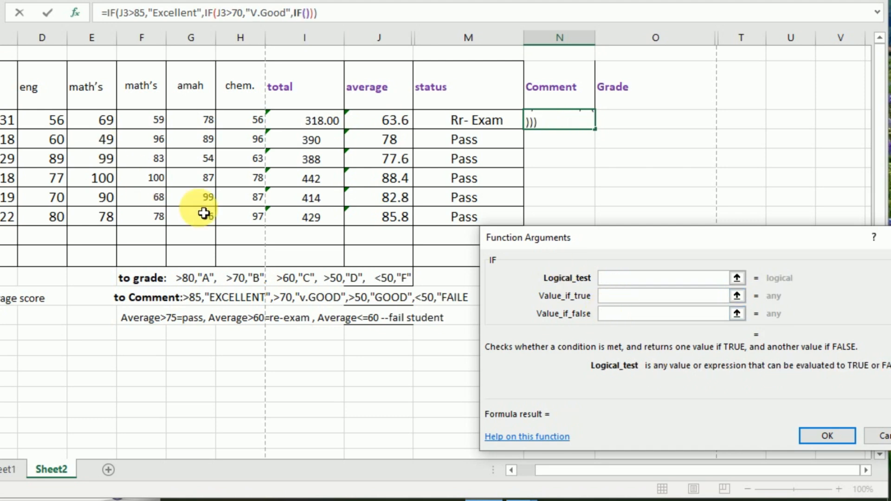
click(371, 124)
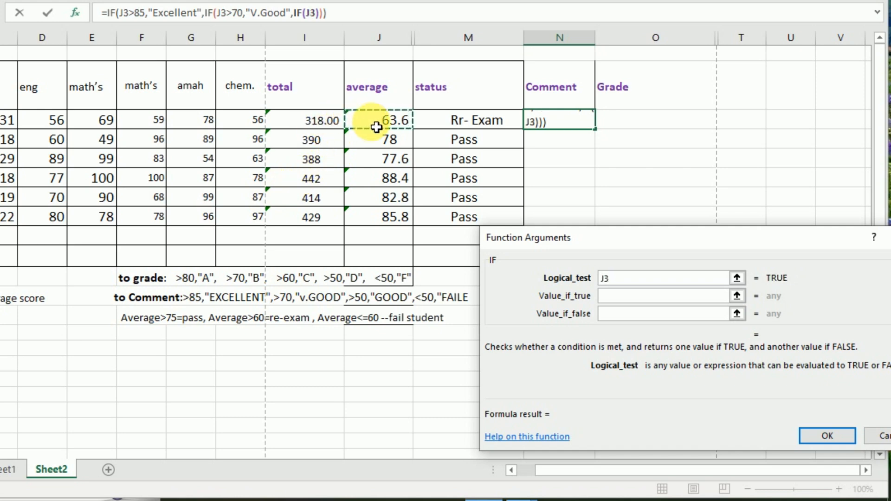
text(>50)
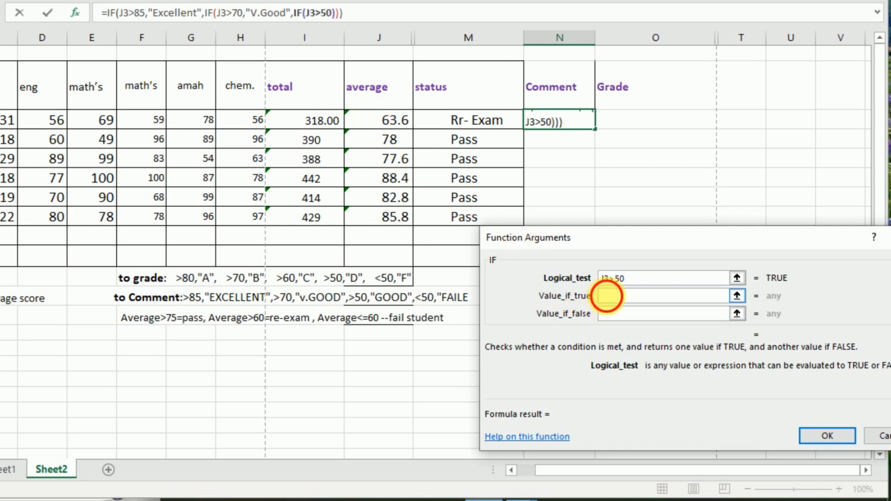
click(613, 297)
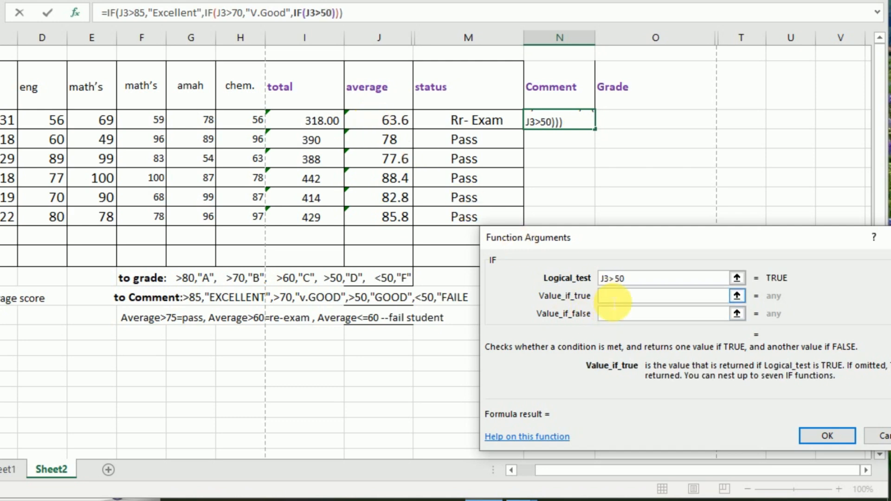
text(Goo)
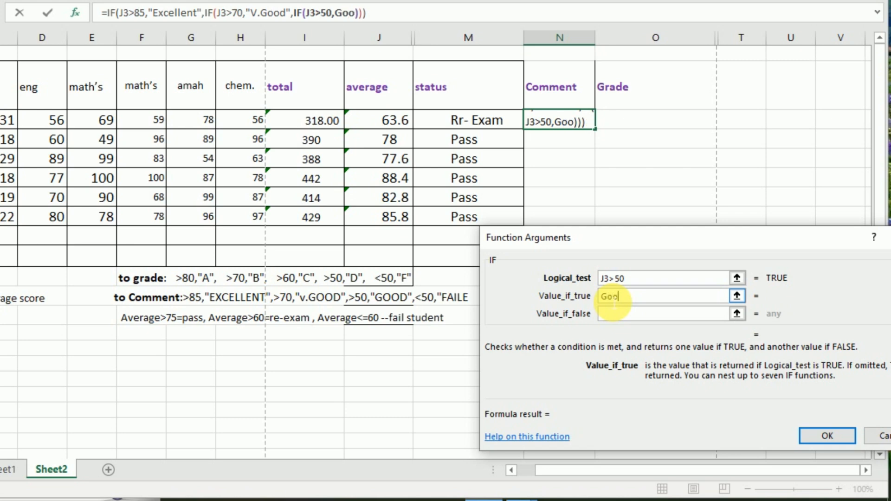
text(d)
click(616, 316)
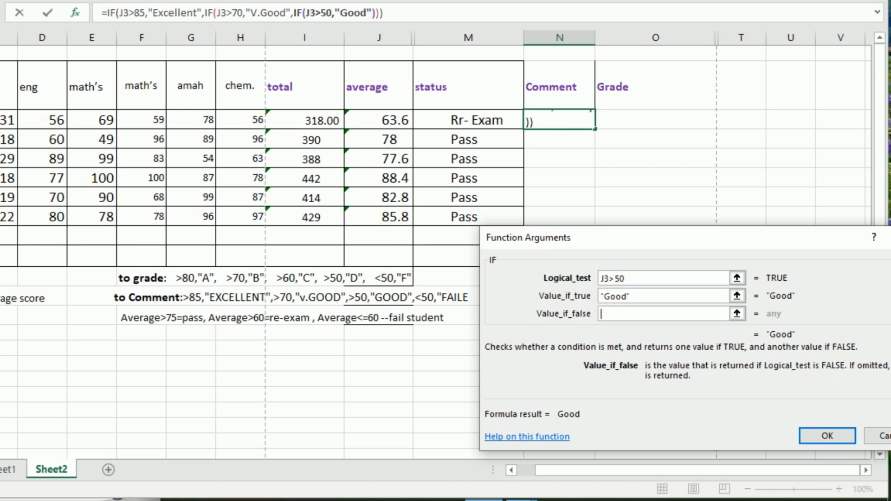
Step: Nest a fourth IF testing J8<=50 that returns "Faile" when true, leave its false value empty, and commit the formula in N3
click(0, 13)
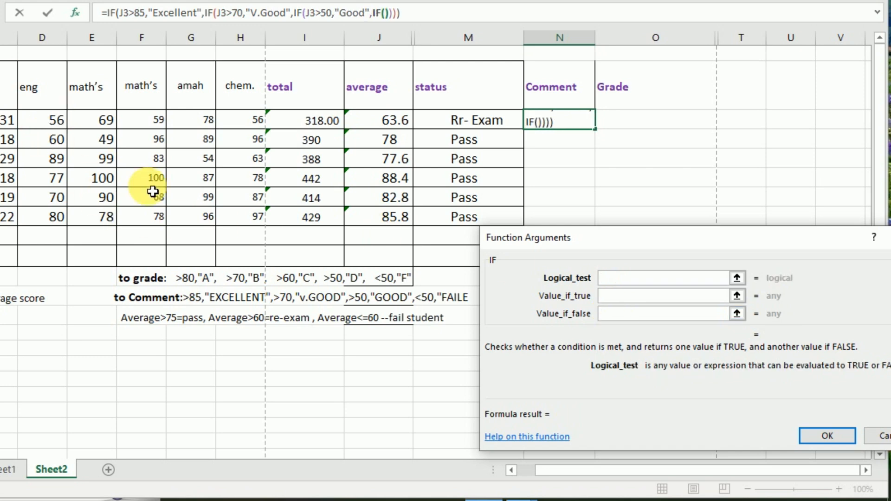
click(398, 222)
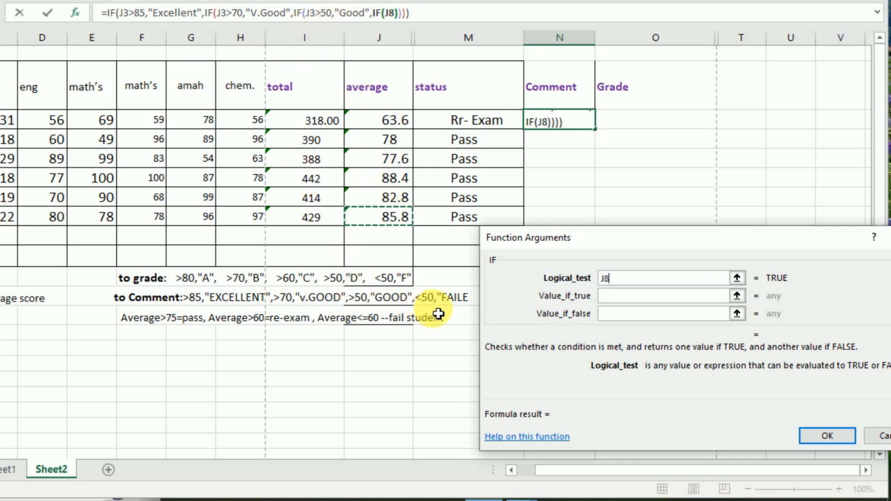
text(<)
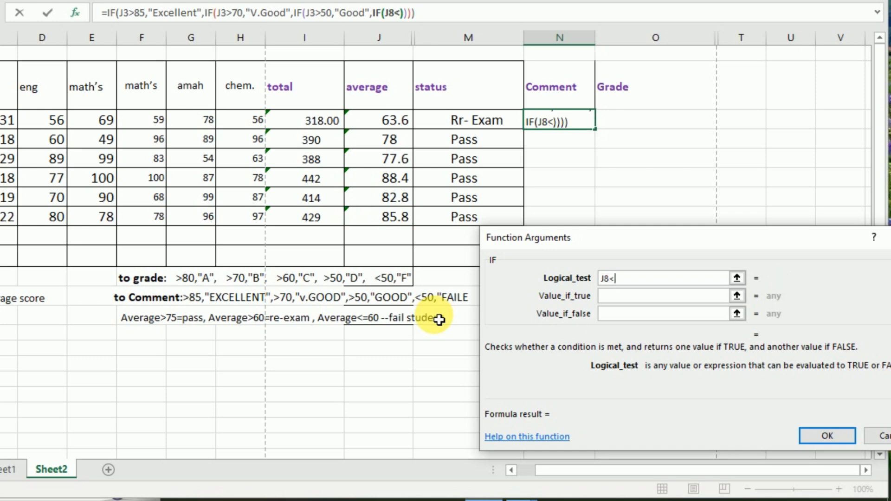
text(=)
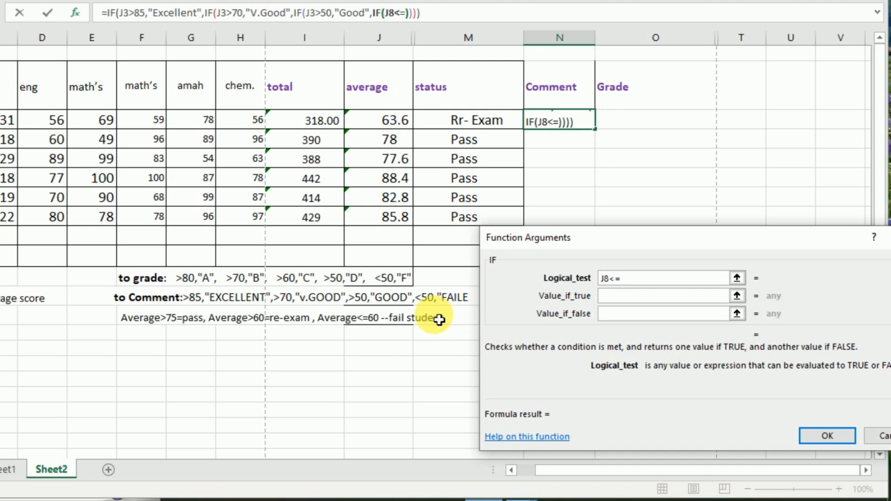
text(50)
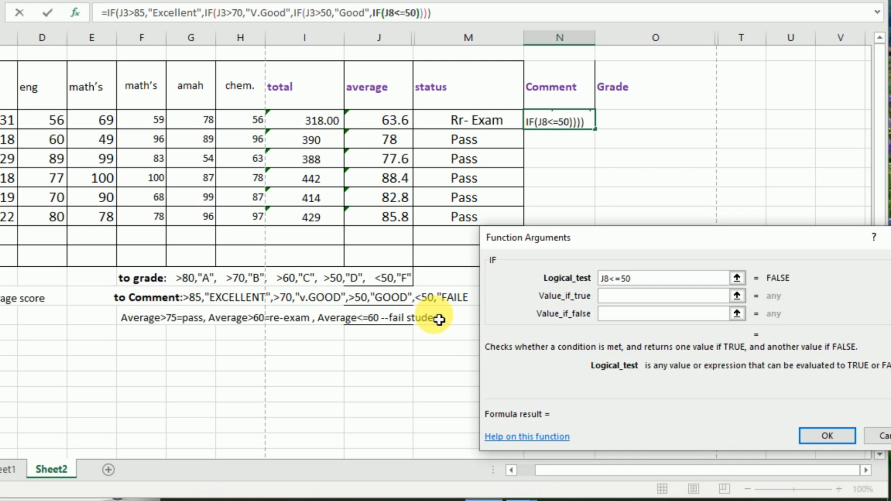
click(610, 301)
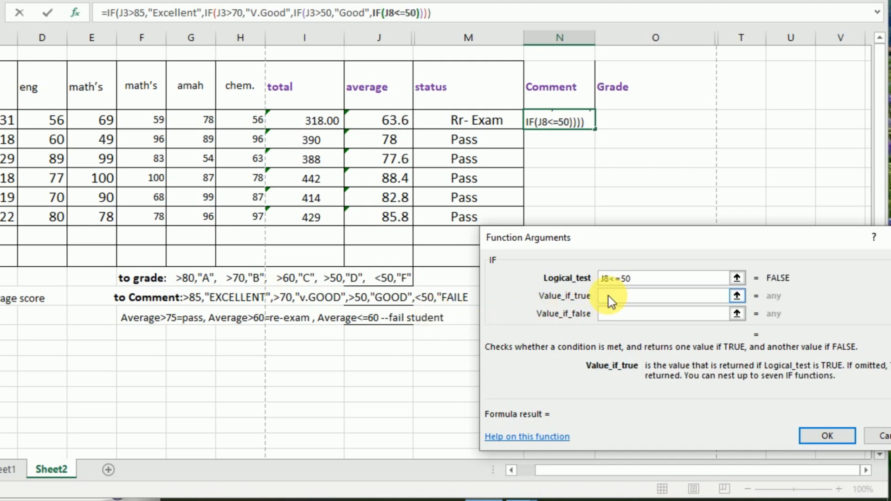
click(605, 314)
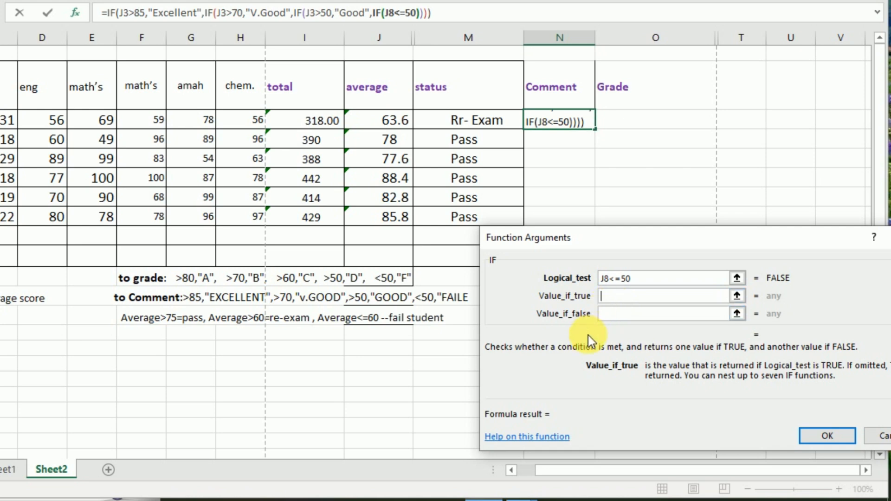
text(Faile)
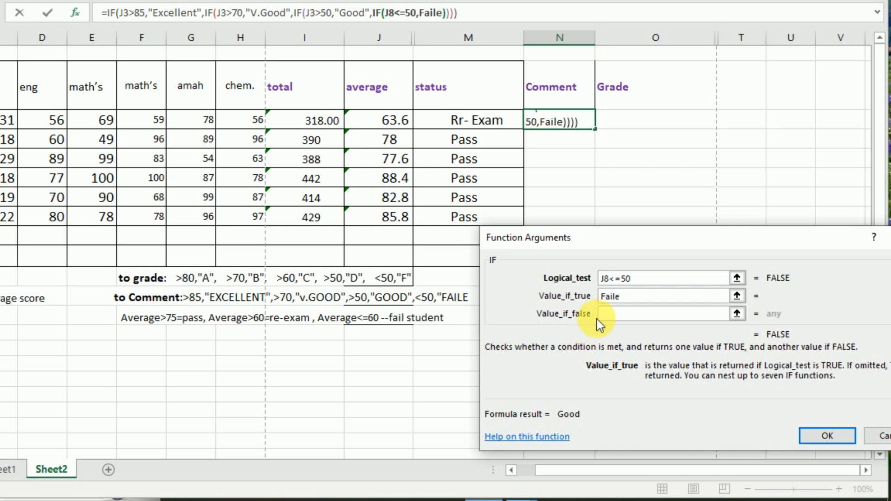
click(613, 319)
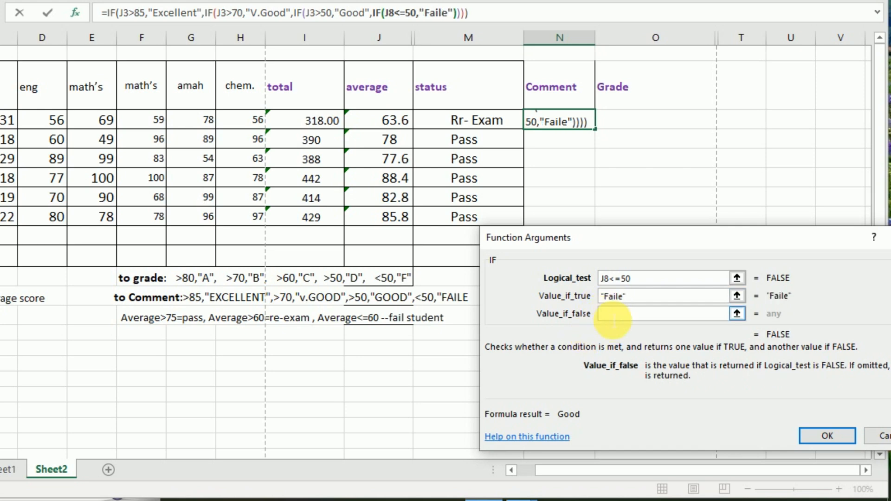
click(815, 436)
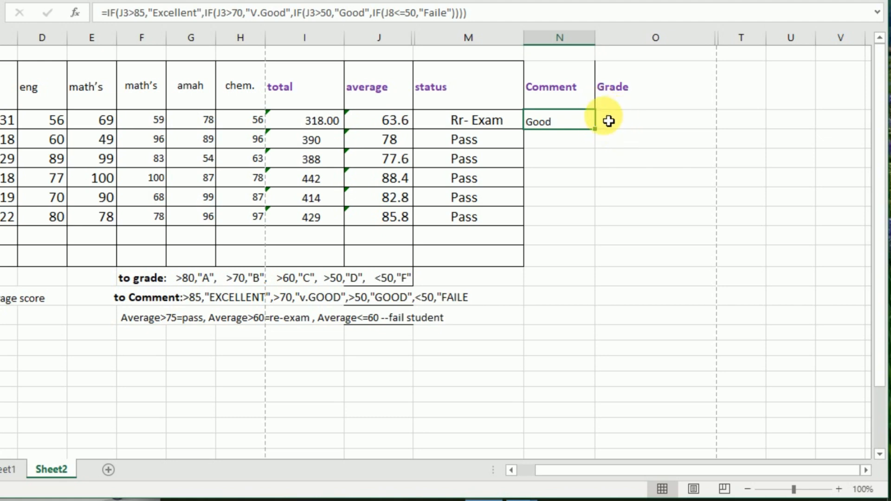
Step: Fill the last student's average cell J8 with yellow, and select the Comment cell N8 in the same row
key(Down)
click(554, 224)
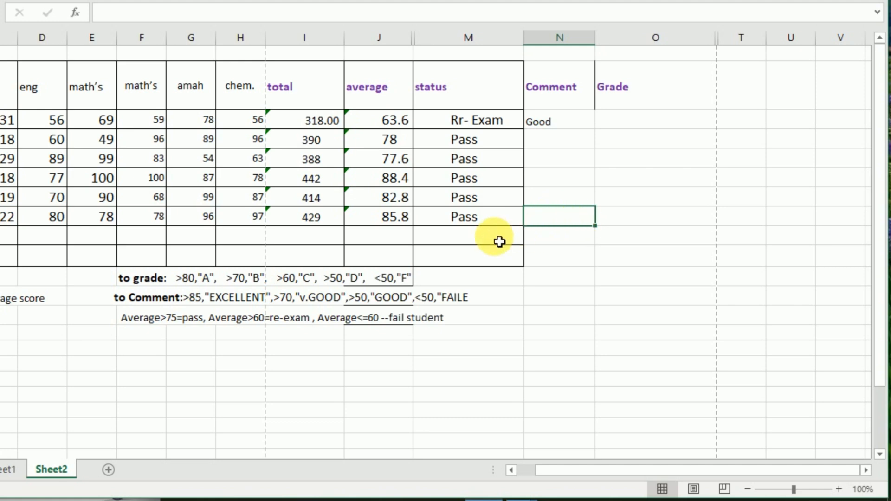
click(379, 224)
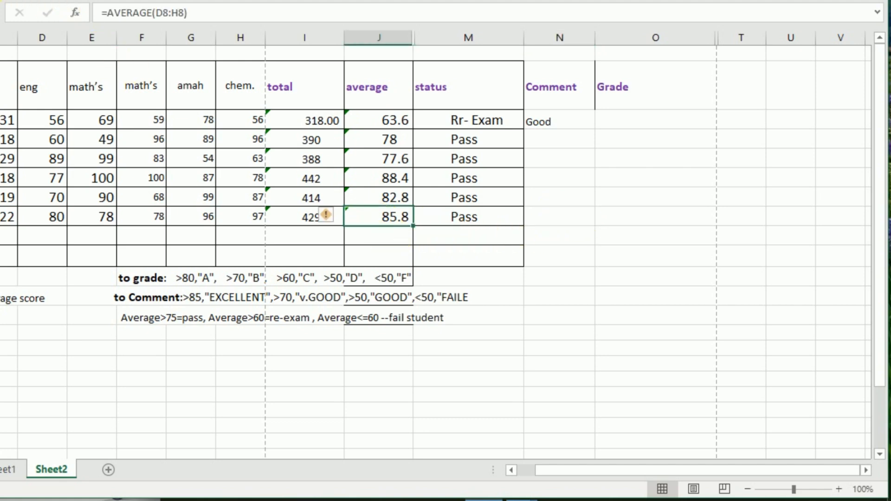
key(ctrl+F1)
click(98, 38)
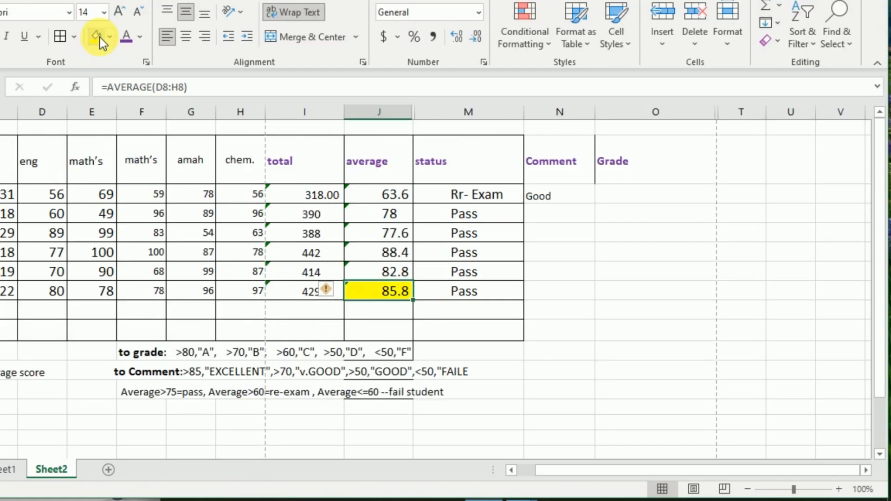
click(576, 296)
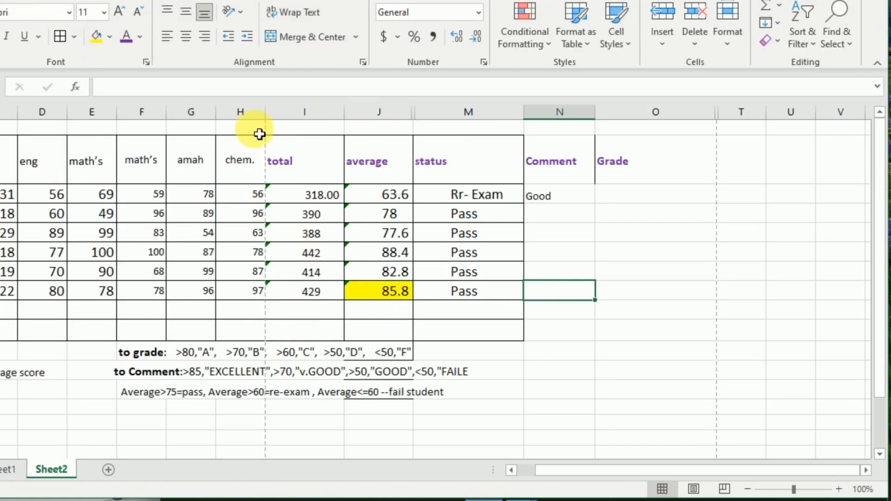
Step: Fill the last student's Comment cell N8 with yellow
click(93, 38)
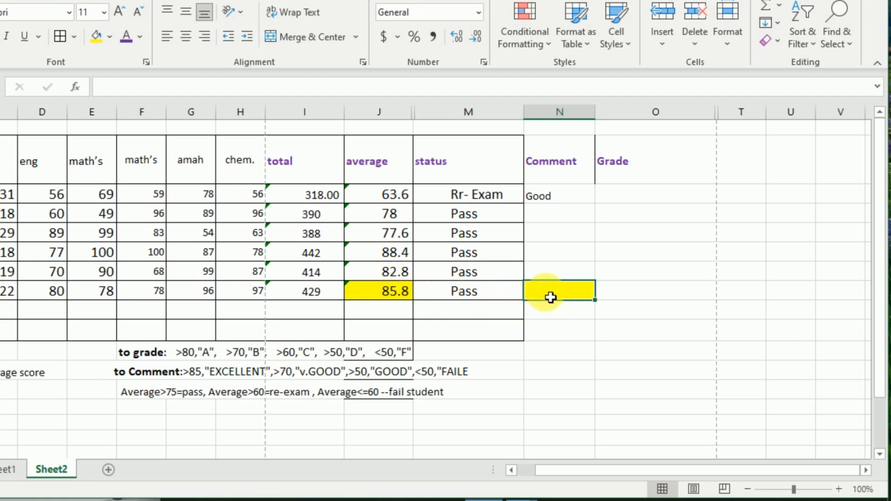
click(558, 351)
click(559, 297)
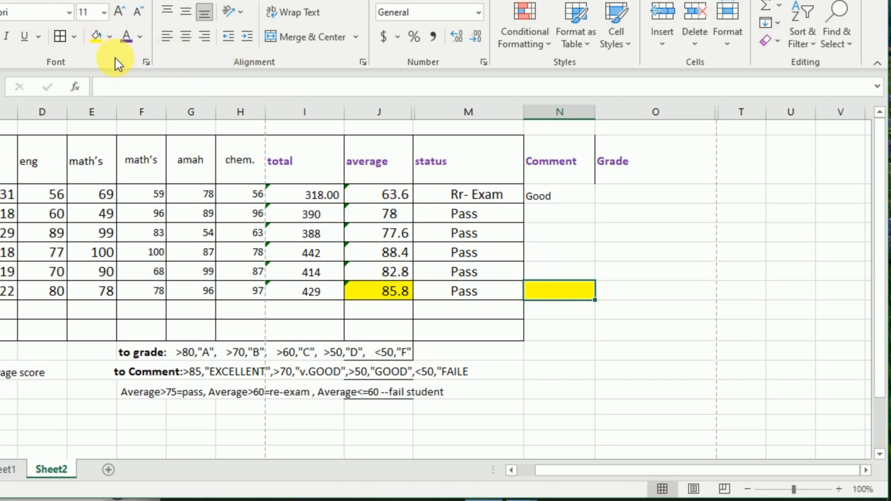
Step: Insert an IF function in N8 that tests J8>85 and returns "Excellent" when true, and go on to its false value
click(75, 87)
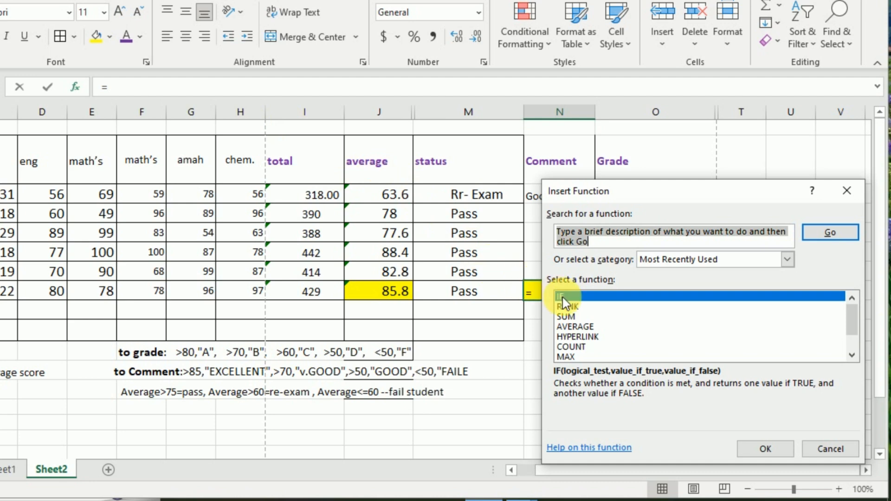
click(771, 450)
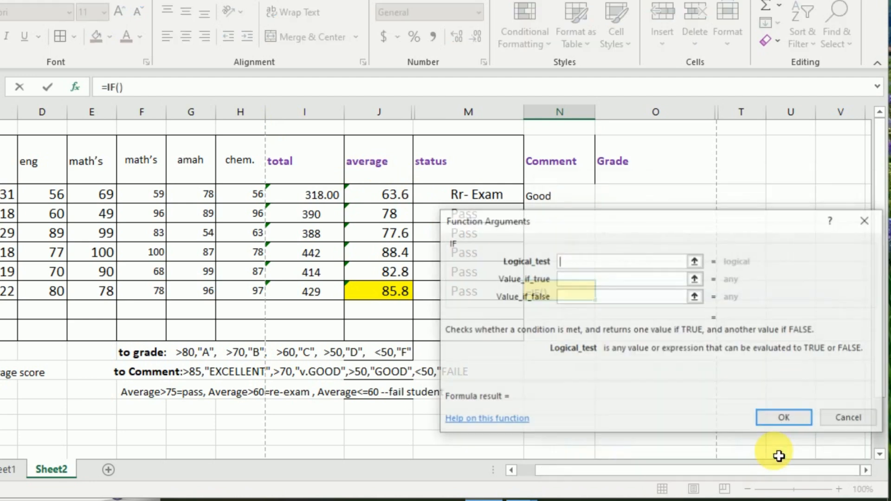
drag(612, 224, 666, 342)
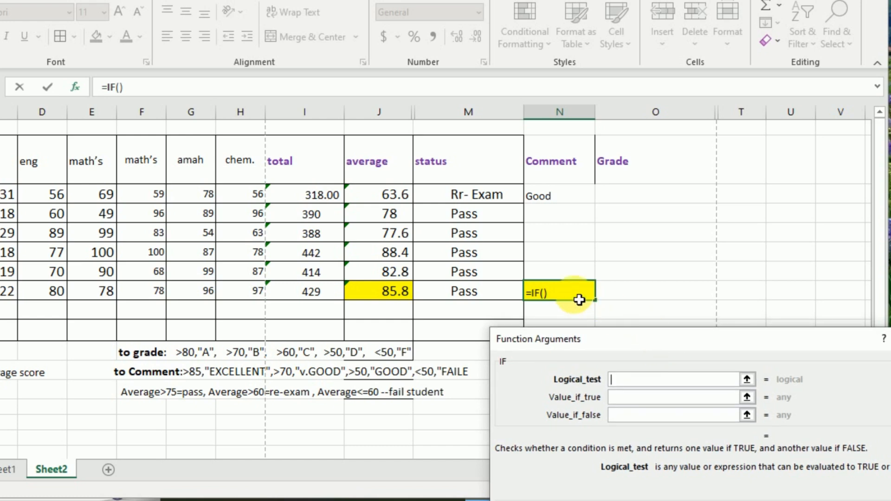
click(388, 296)
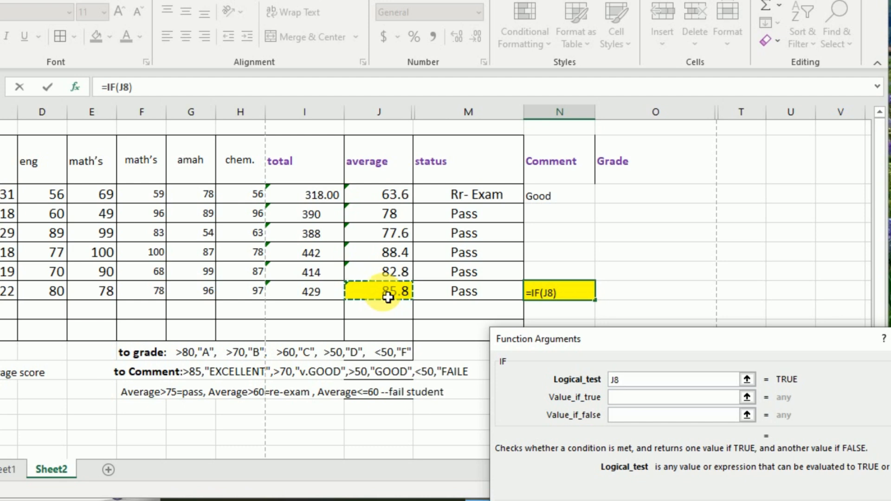
text(>85)
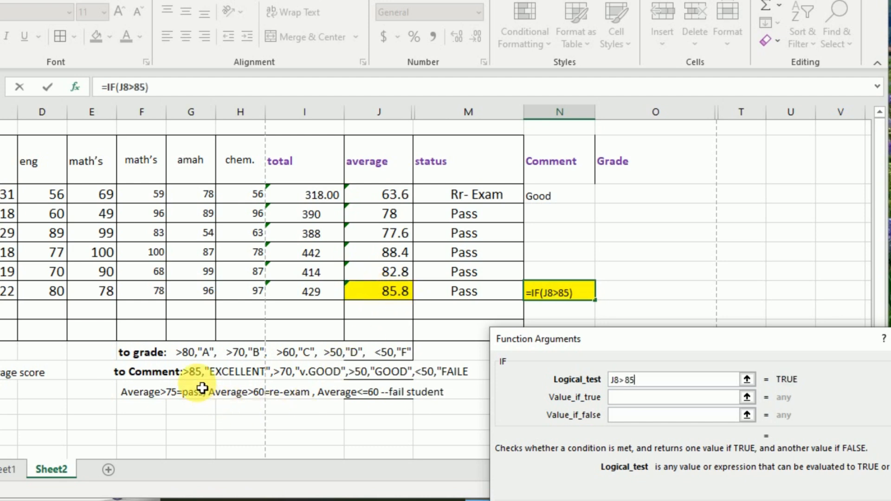
click(622, 398)
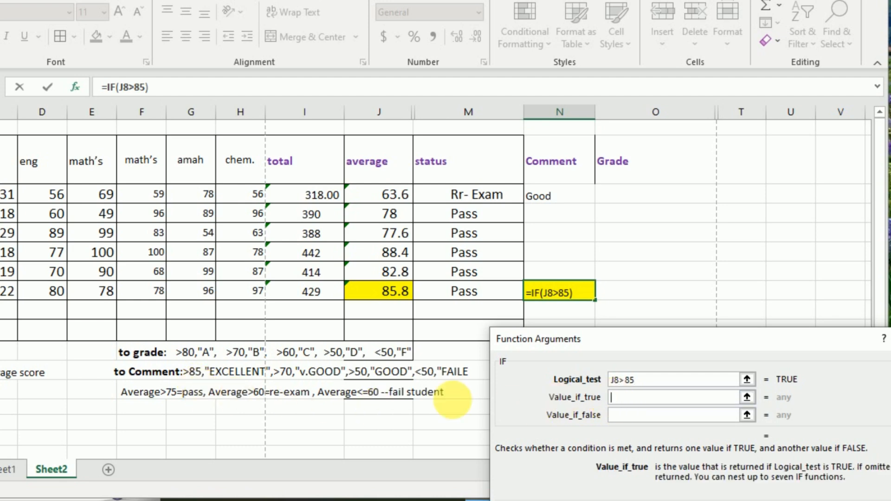
text(Excellent)
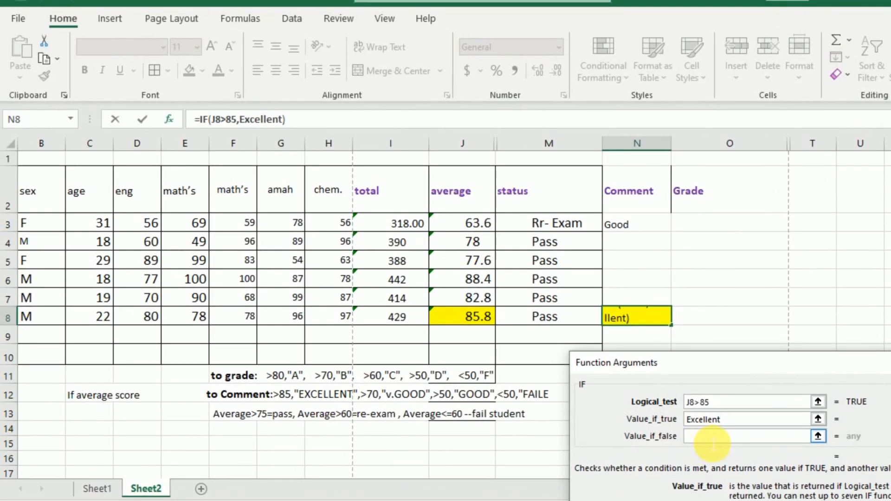
click(701, 433)
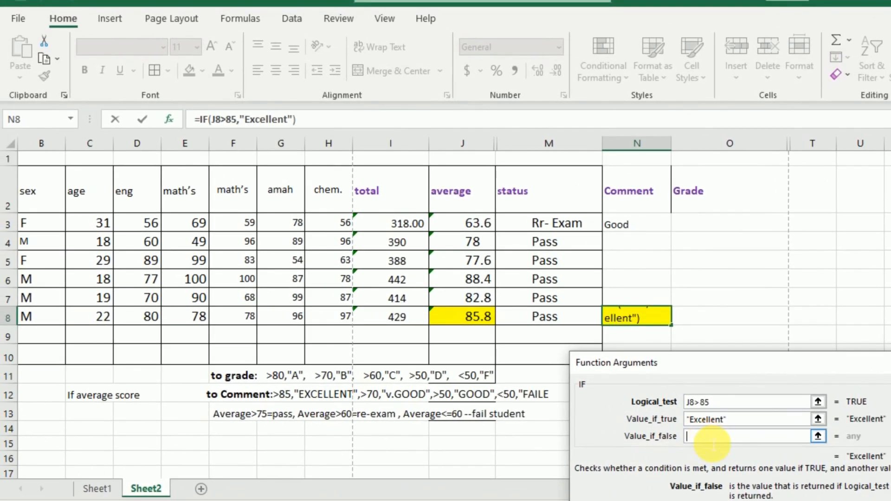
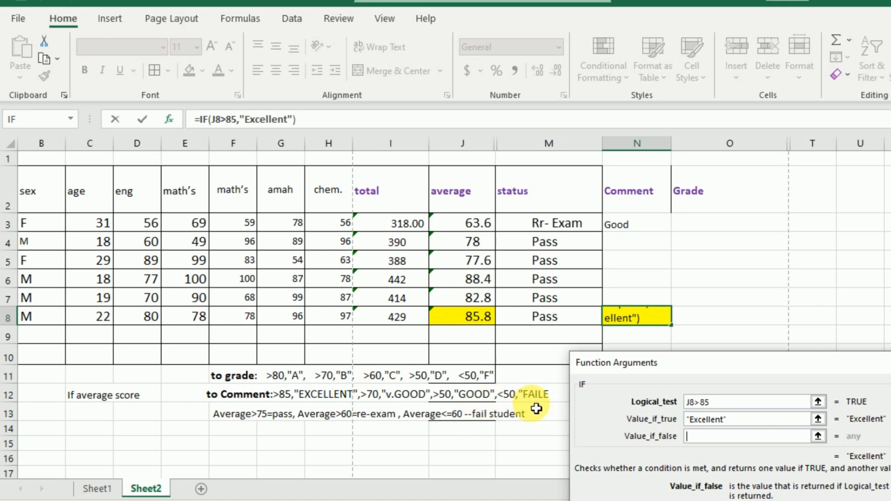
Step: Nest a second IF in N8 that tests J8>70 and returns "V.Good" when true, and go on to its false value
click(15, 121)
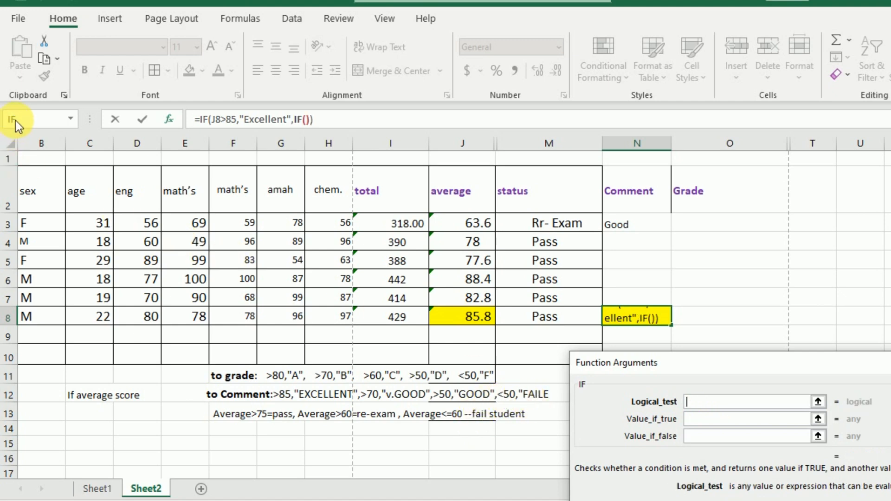
click(475, 324)
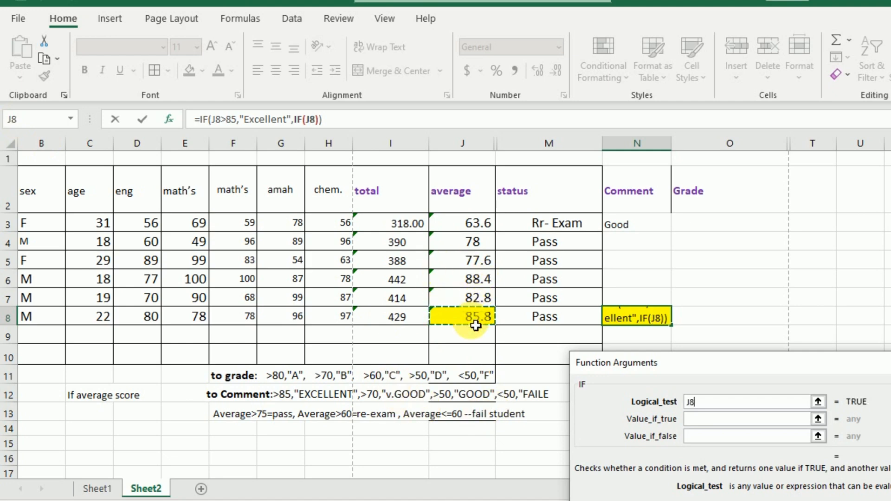
text(>7)
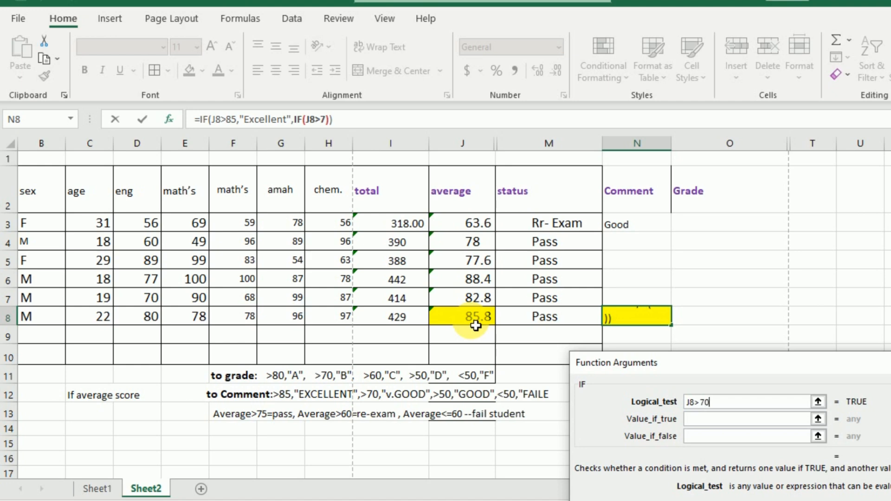
text(0)
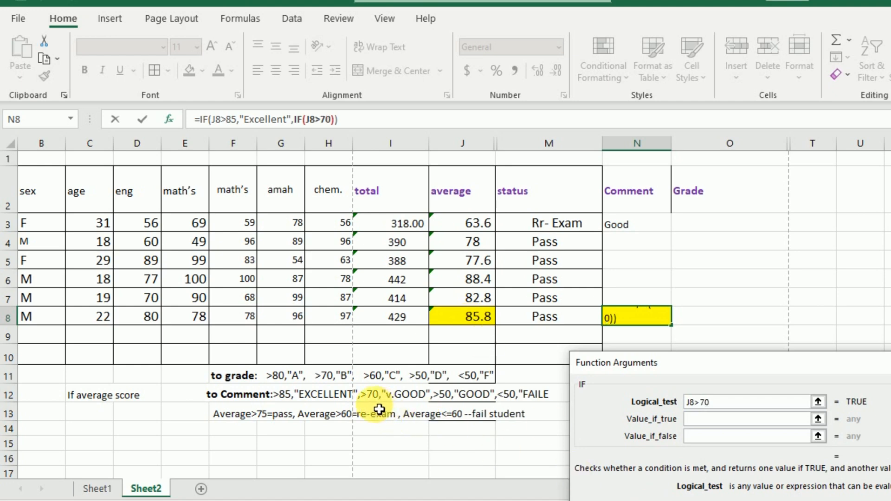
click(725, 420)
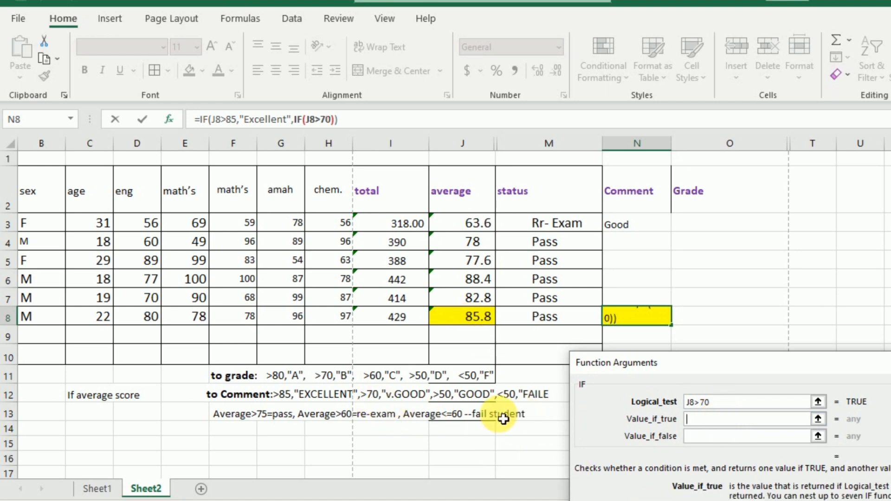
text(V.Good)
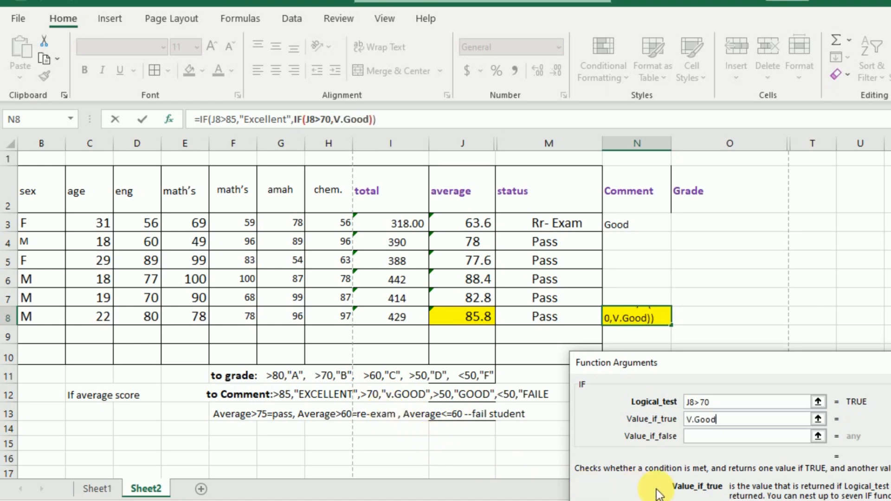
click(713, 437)
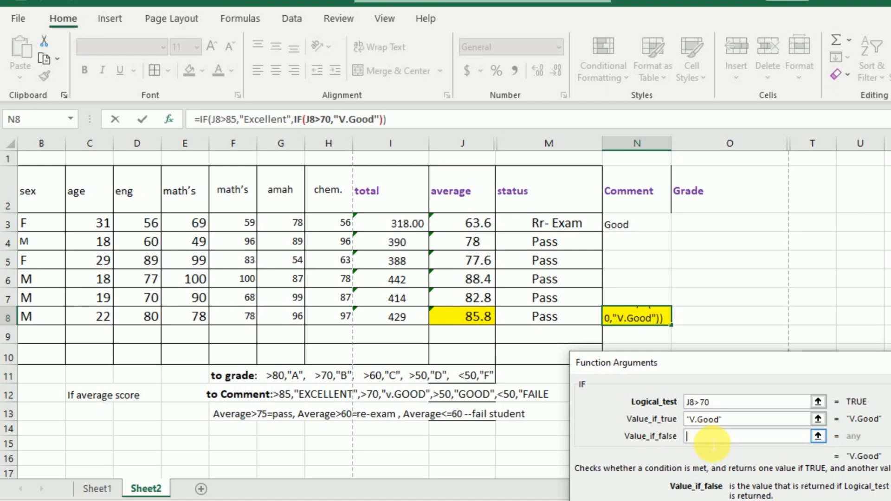
Step: Nest a third IF that tests J8>50 and returns "Good" when true, and go on to its false value
click(25, 119)
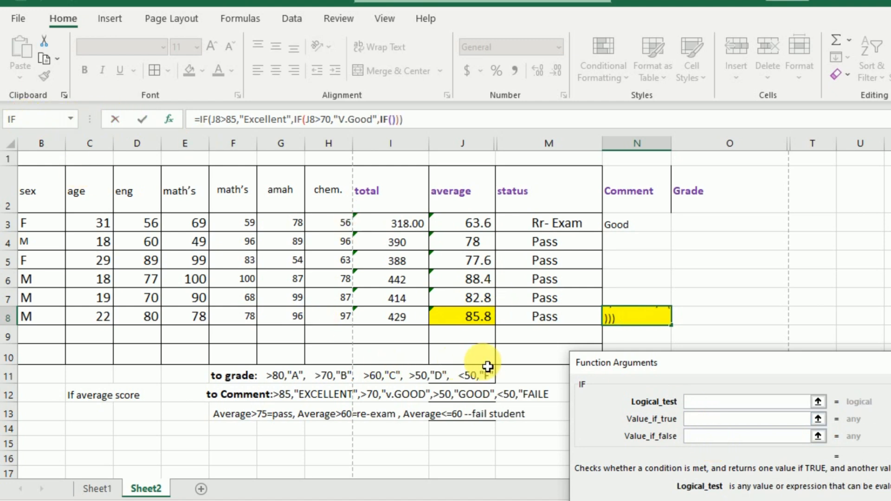
click(483, 322)
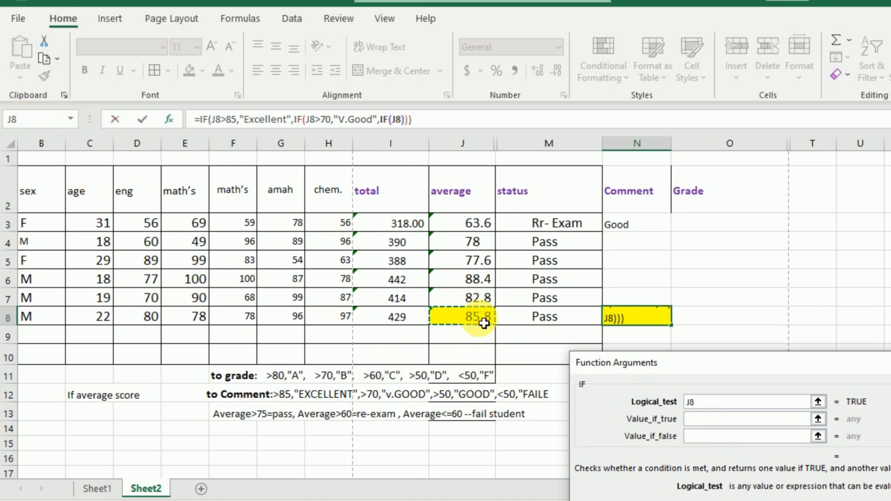
text(>50)
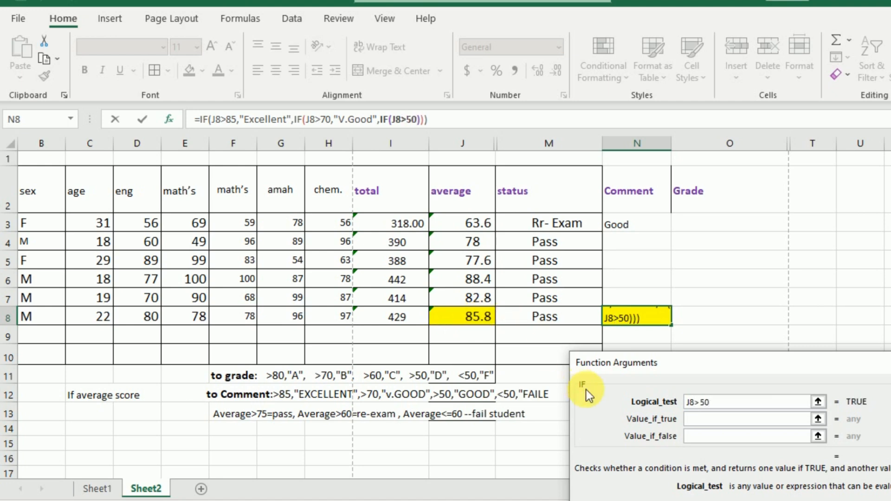
click(698, 418)
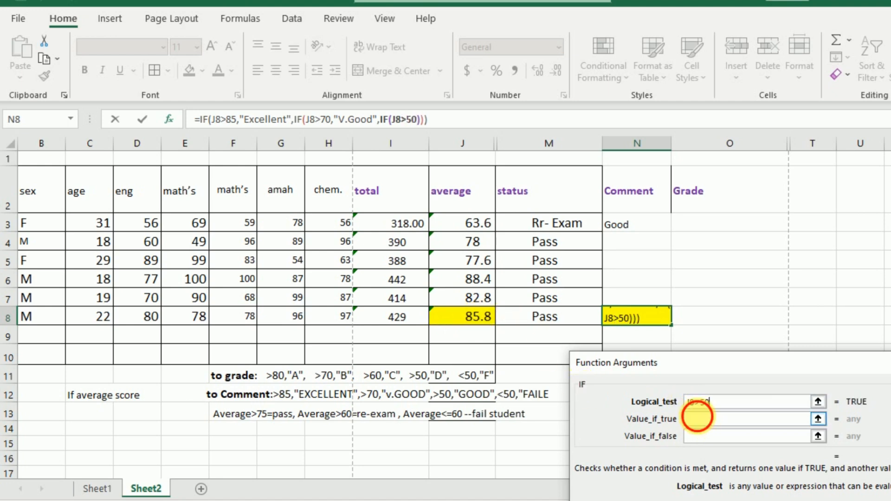
text(Good)
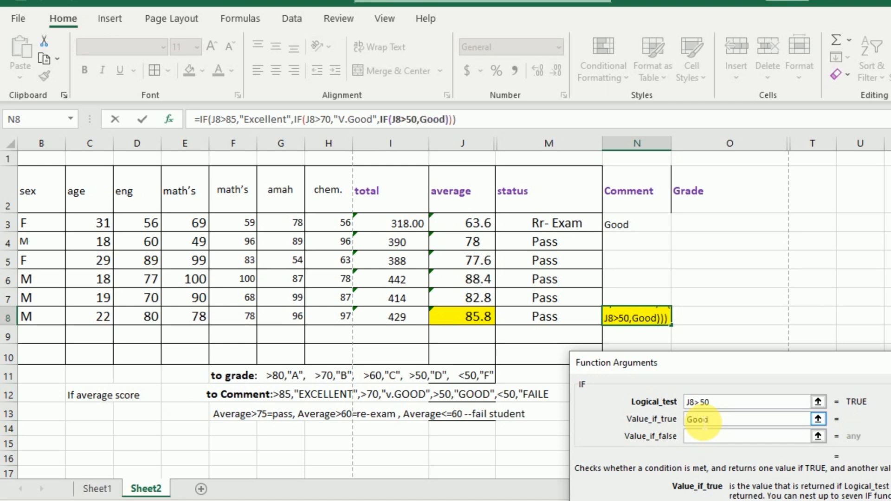
click(699, 437)
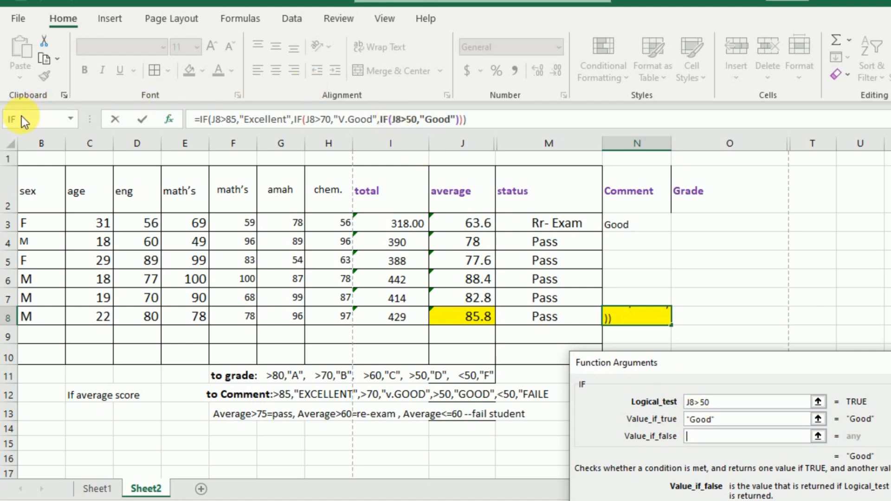
Step: Nest a fourth IF testing J8<=50 that returns "Faile" when true, leave its false value empty, and commit the formula in N8
click(21, 117)
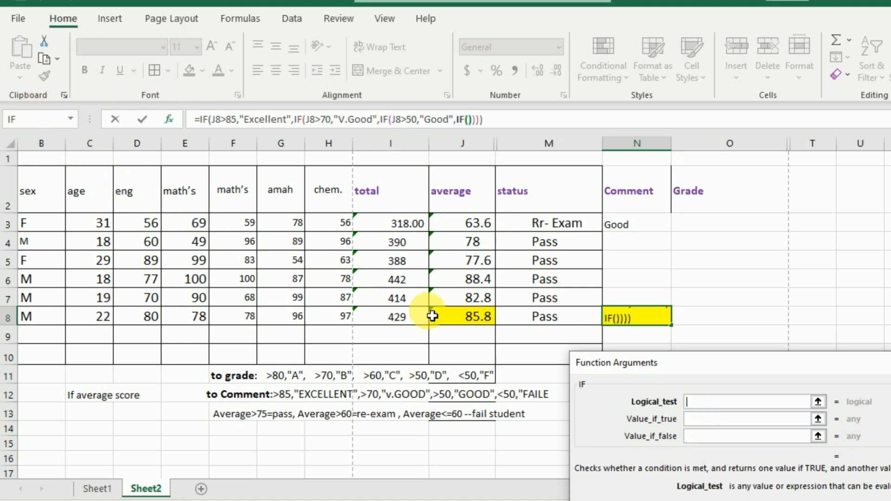
click(478, 324)
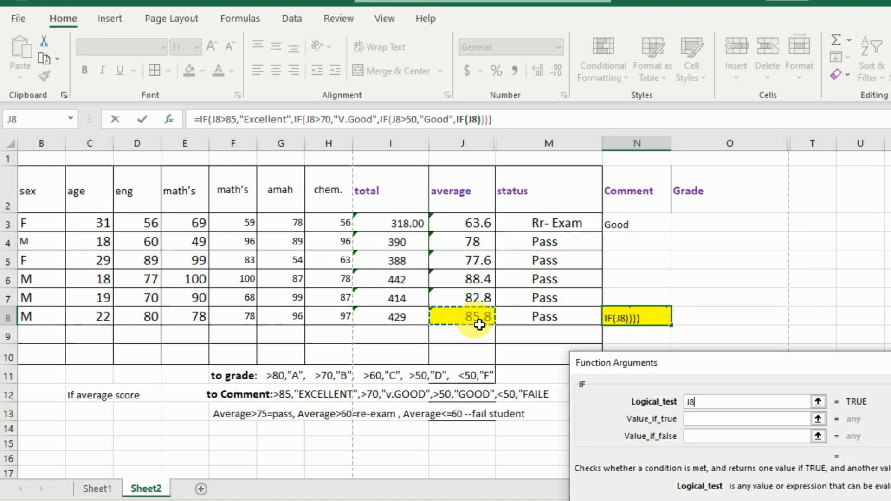
text(<)
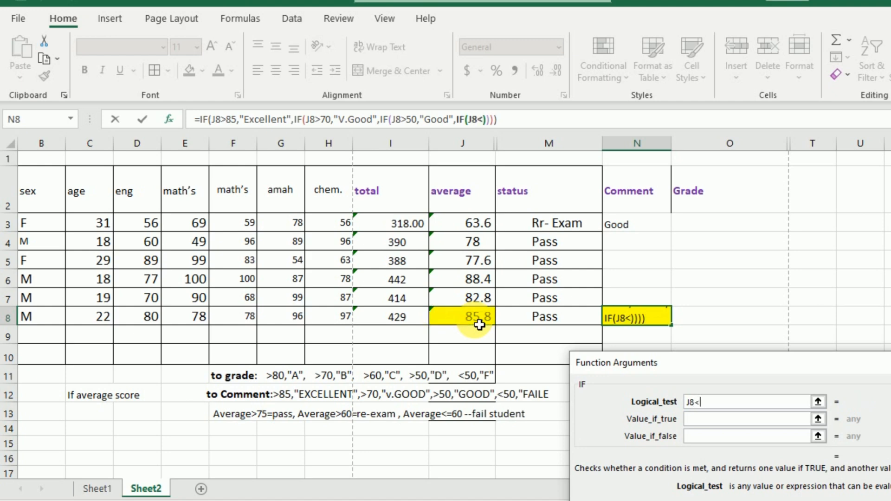
text(=50)
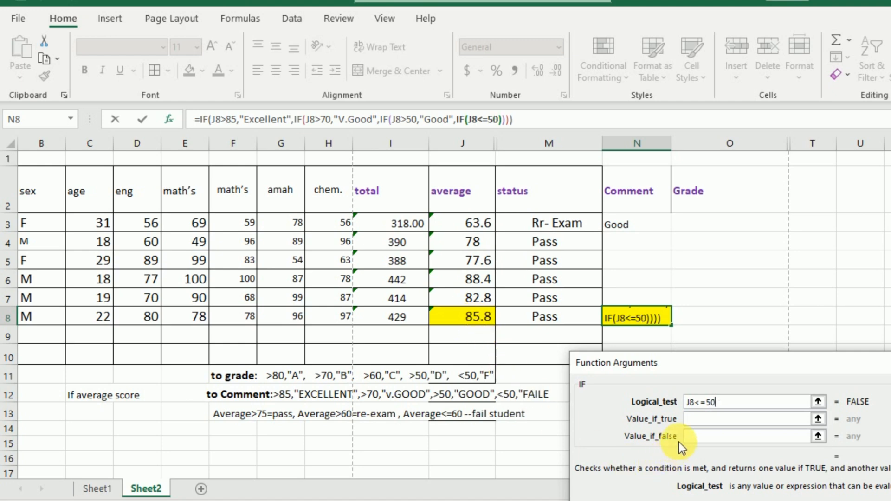
click(699, 420)
click(699, 422)
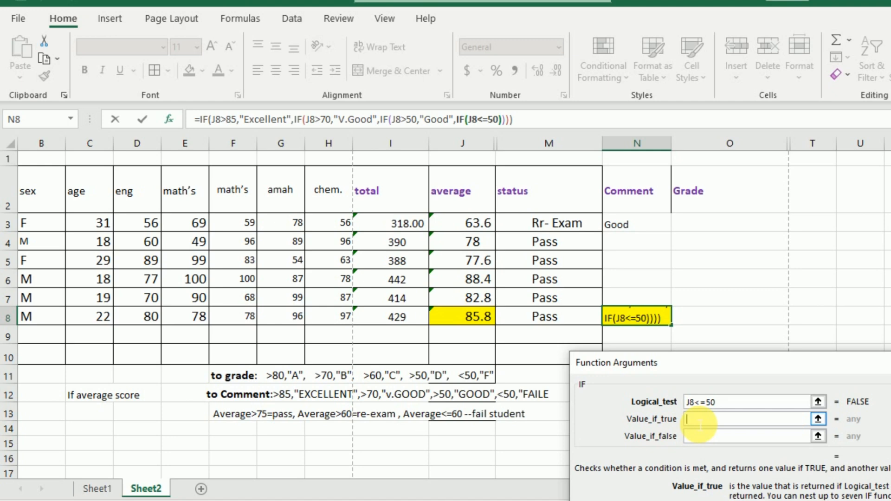
text(Faile)
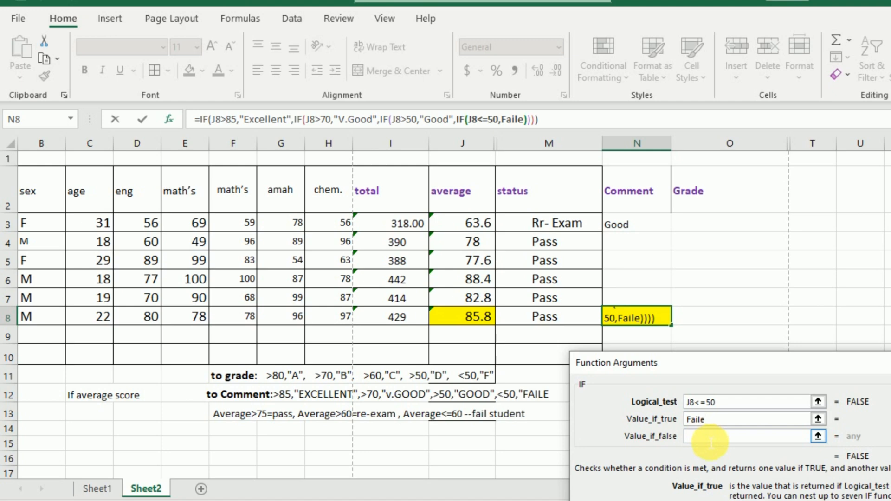
click(710, 441)
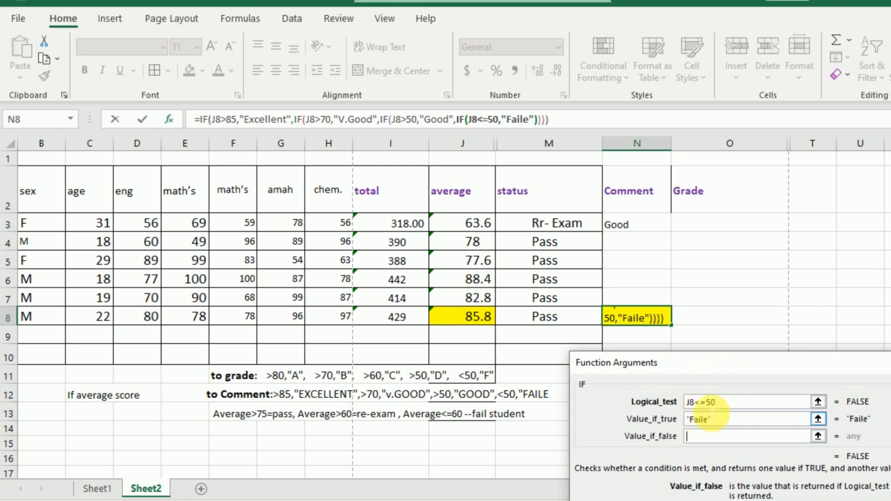
drag(727, 361, 647, 263)
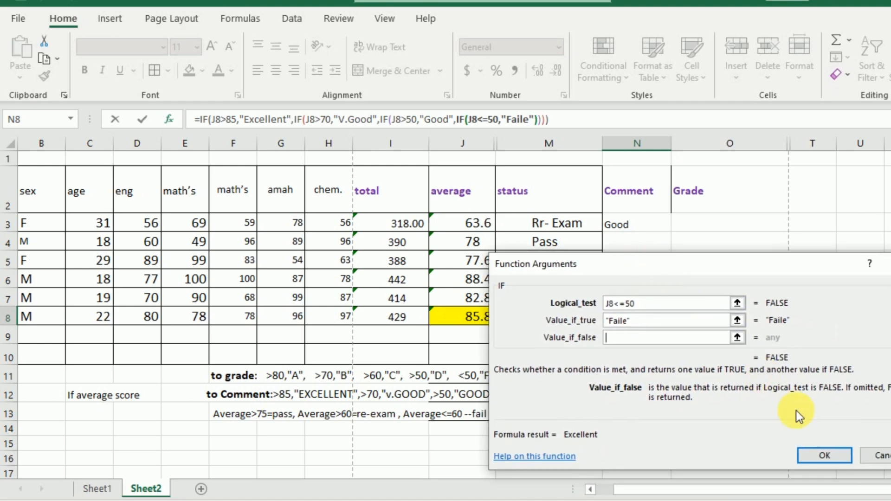
click(823, 455)
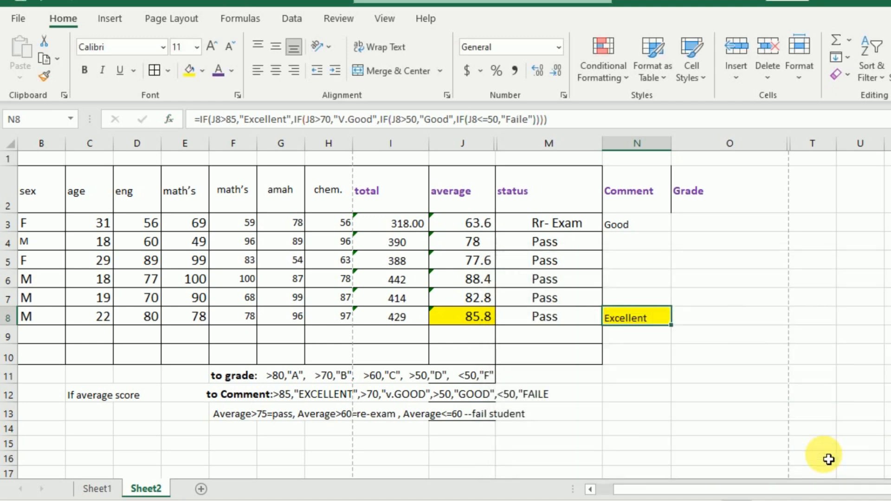
Step: Try filling the first student's comment formula from N3 down to N7, and undo the fill
click(636, 232)
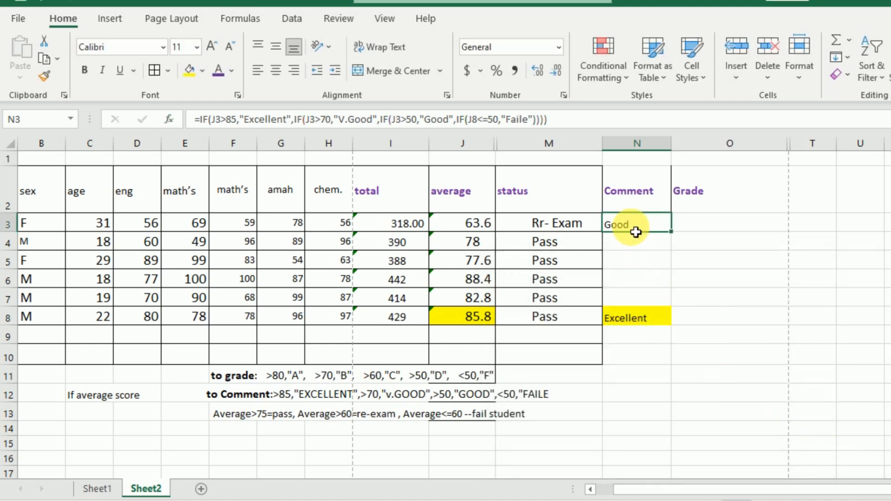
double_click(671, 231)
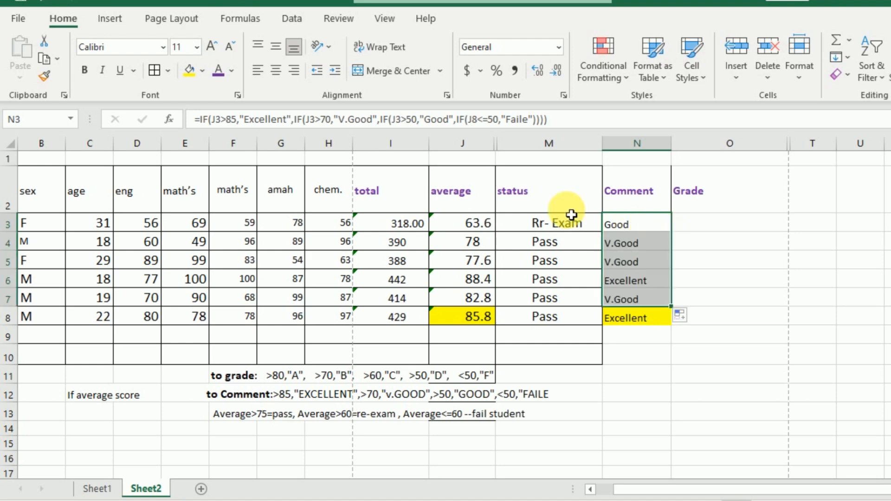
key(ctrl+z)
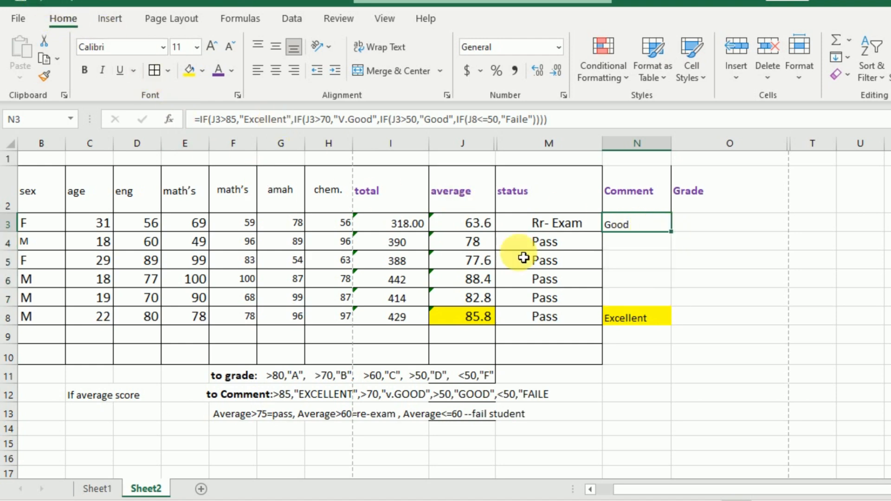
Step: Try filling the last student's comment formula from N8 up to N4, and undo the fill
click(630, 321)
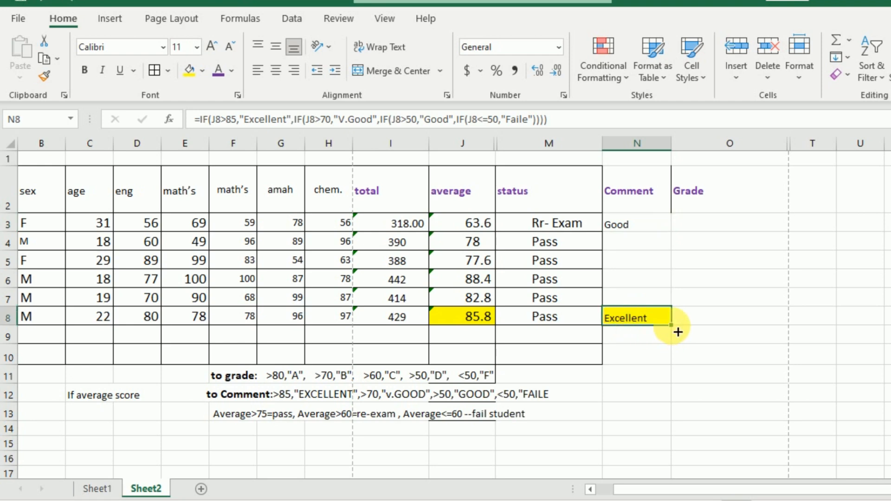
drag(678, 332, 678, 237)
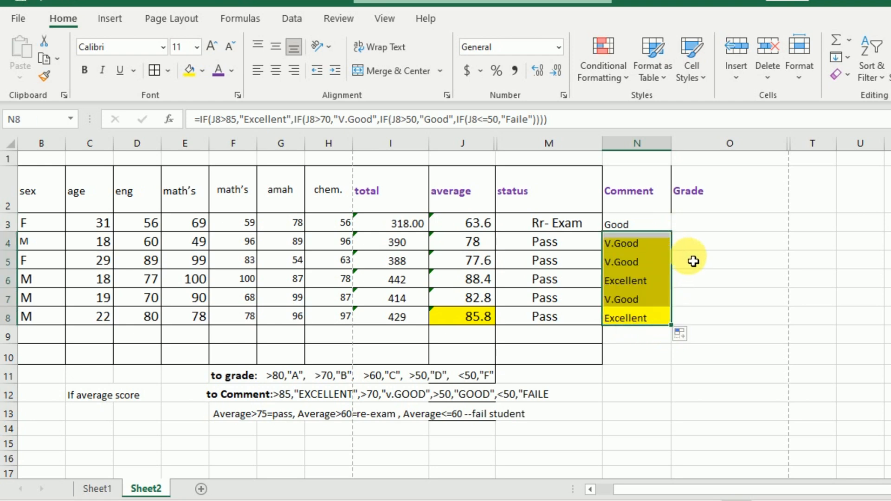
click(40, 2)
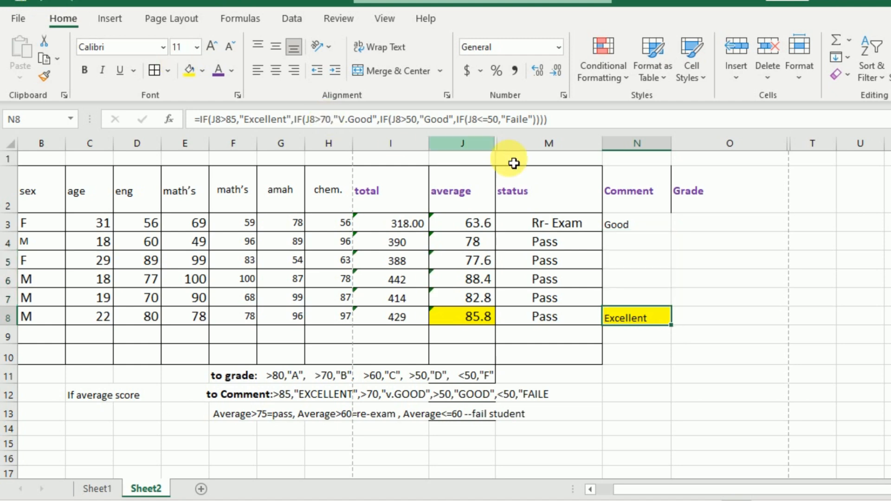
Step: Fill the comment formula from N3 down to N7, and set the font colour of the comments in N3:N8 to red
click(622, 224)
drag(677, 239, 670, 299)
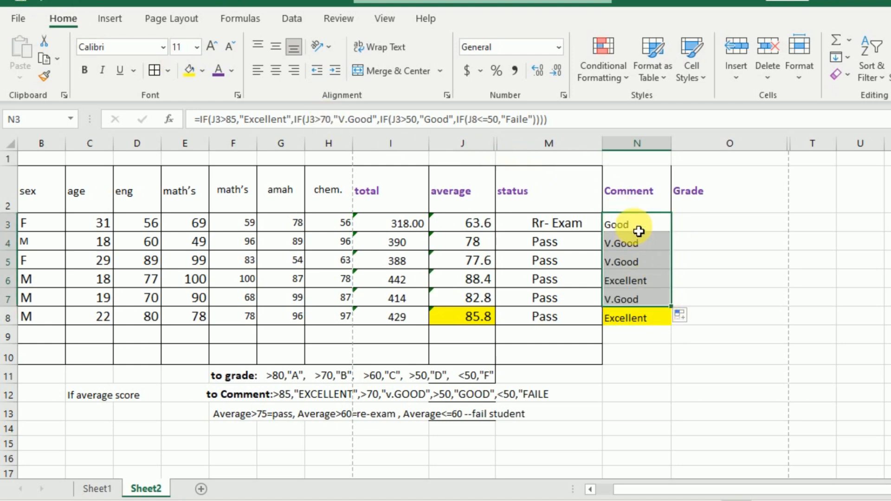
drag(639, 228, 640, 316)
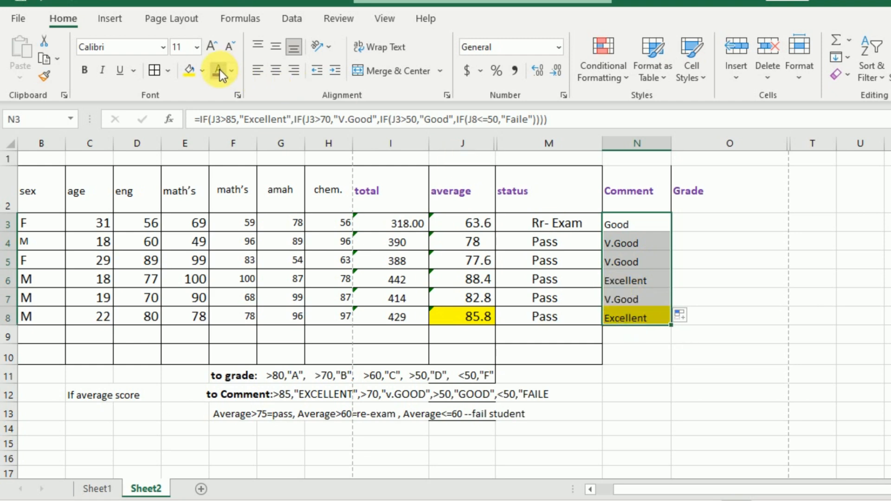
click(219, 69)
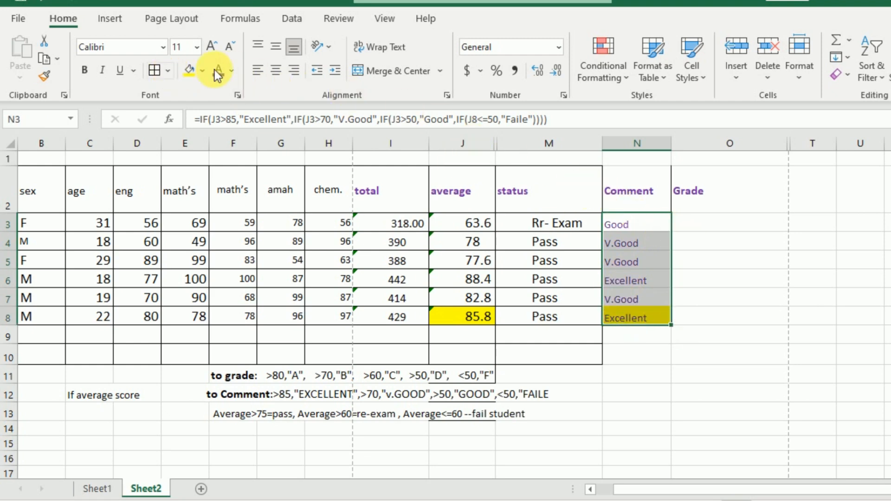
click(231, 71)
click(237, 233)
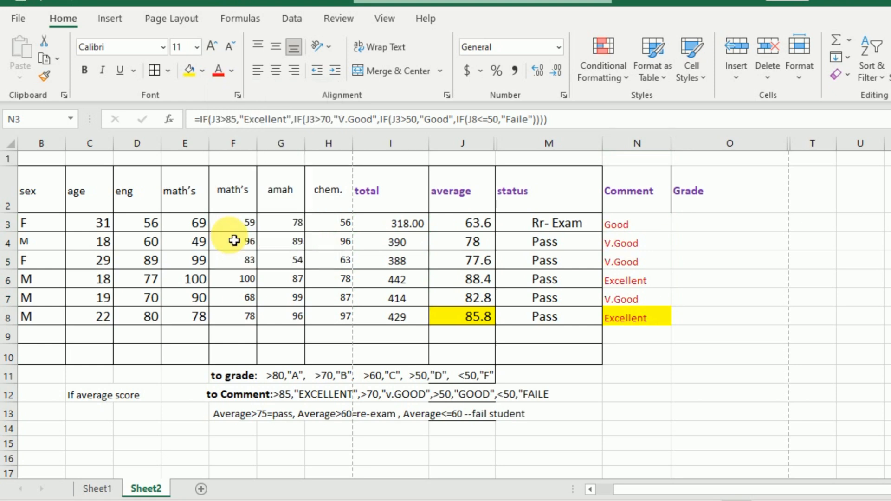
Step: Insert an IF function into the first student's Grade cell O3, finding it through the function search
click(697, 231)
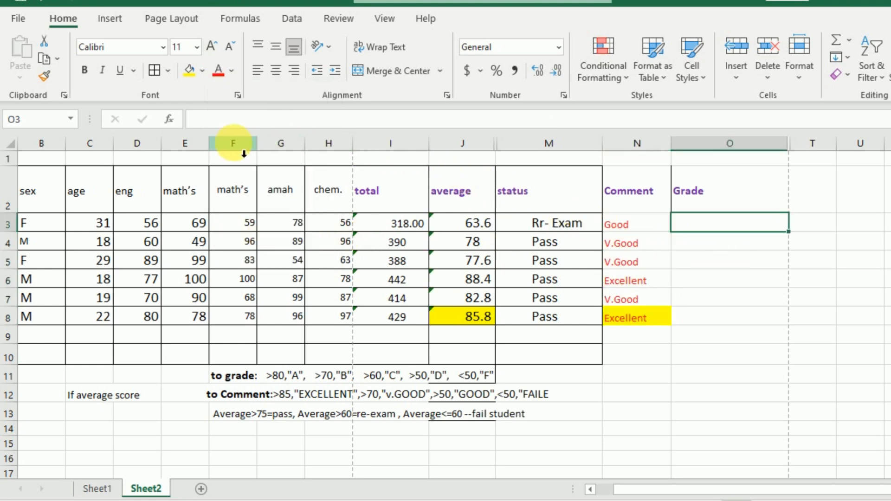
click(170, 121)
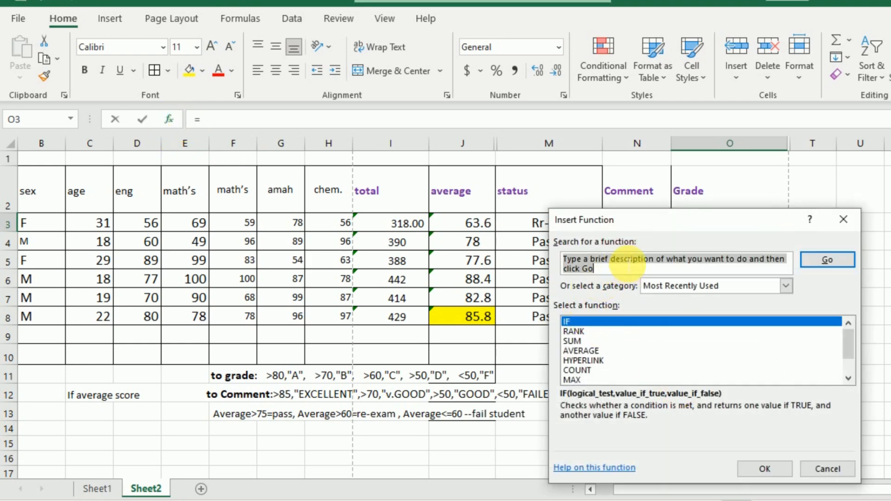
drag(638, 220, 646, 277)
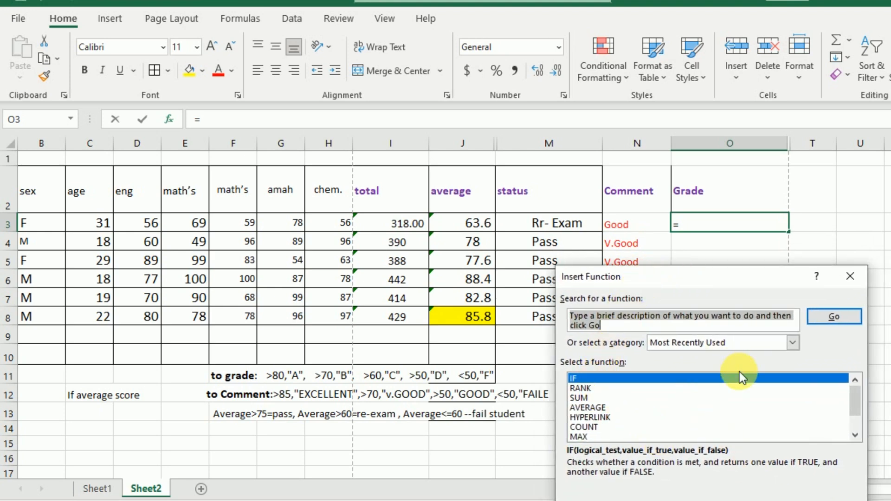
key(Return)
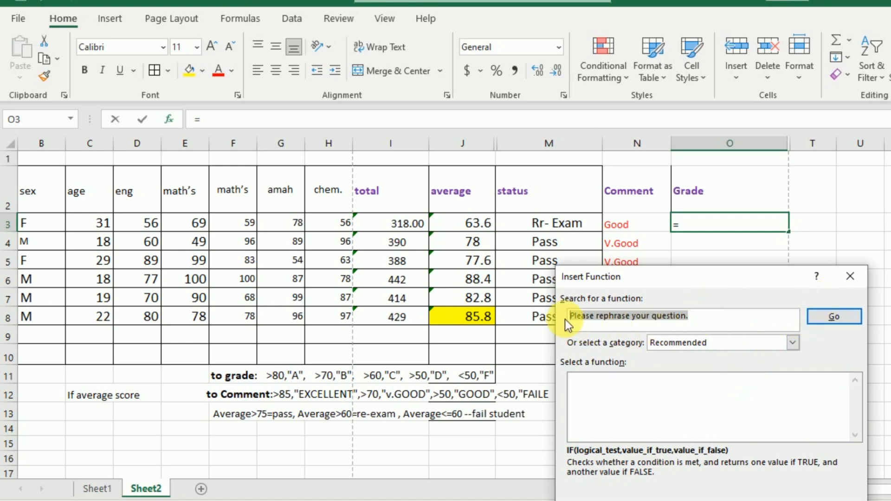
text(if)
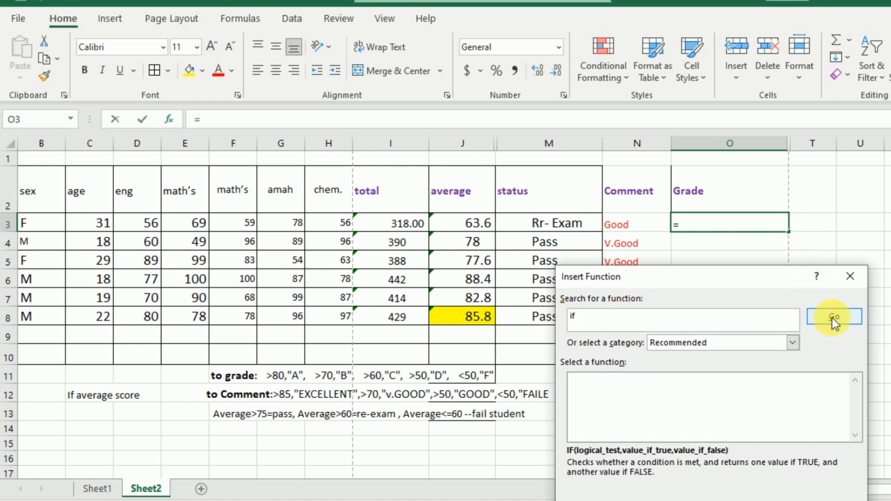
click(833, 317)
drag(742, 284, 775, 324)
click(774, 497)
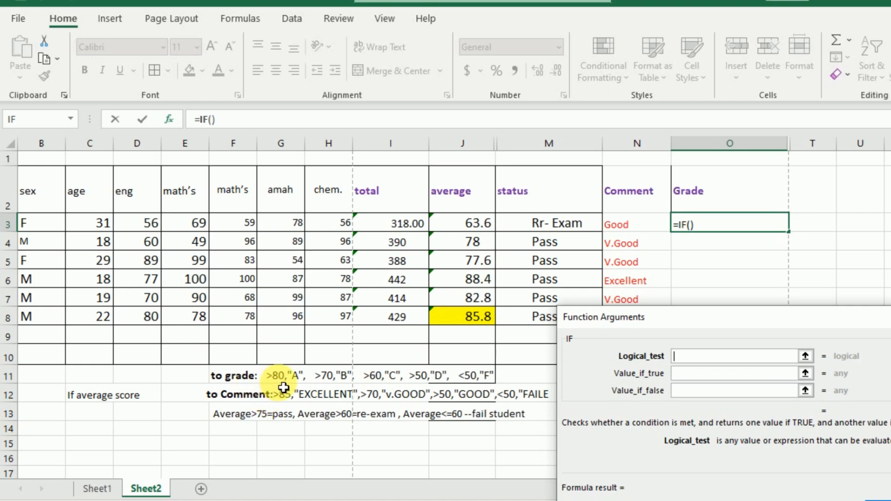
Step: Set the IF in O3 to test J3>80 and return "A" when true
click(466, 231)
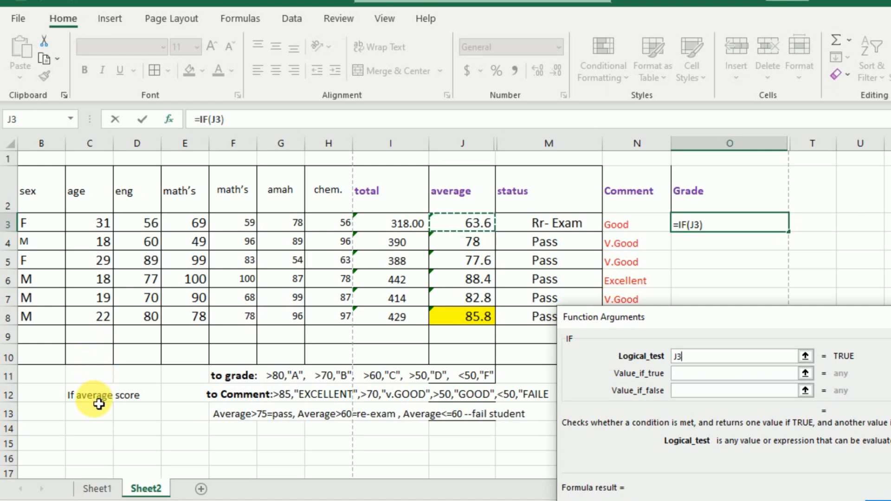
text(>)
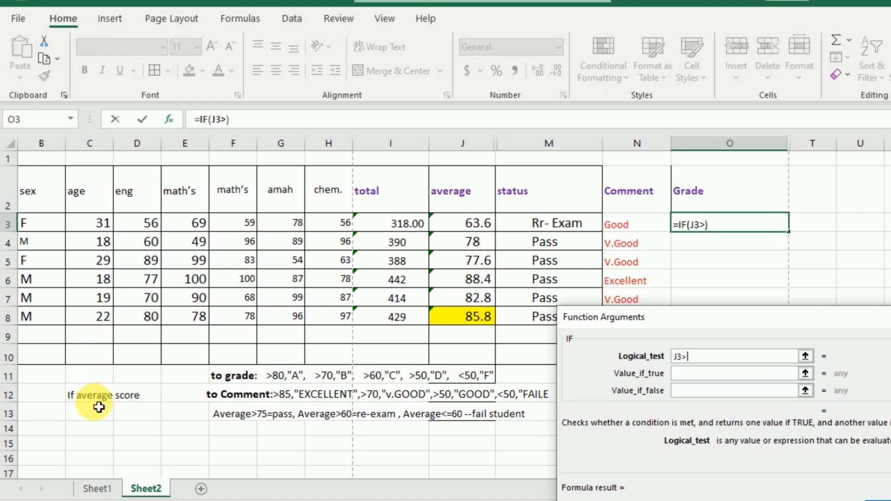
text(80)
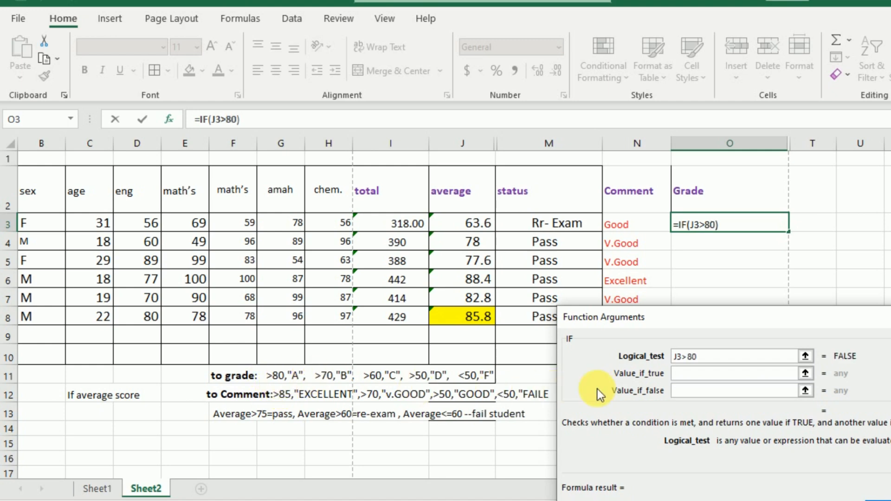
click(688, 376)
text(A)
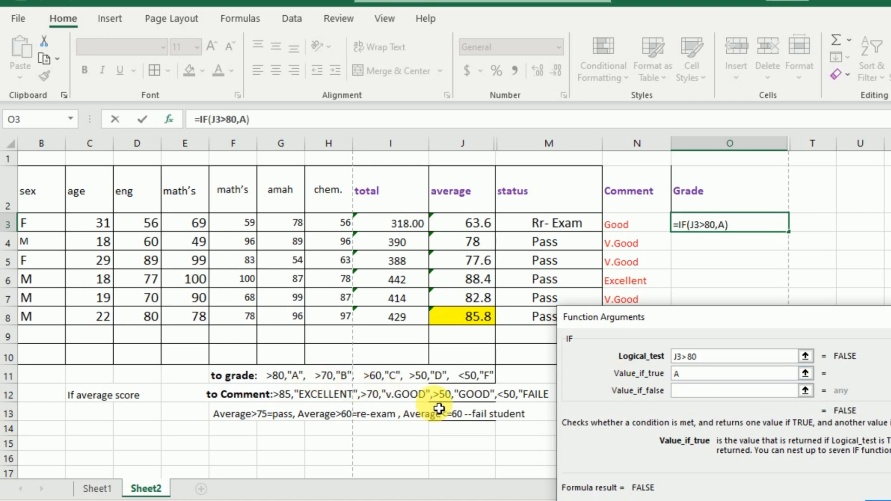
Step: Nest a second IF as the false value in O3, testing J3>70 and returning "B" when true
click(699, 392)
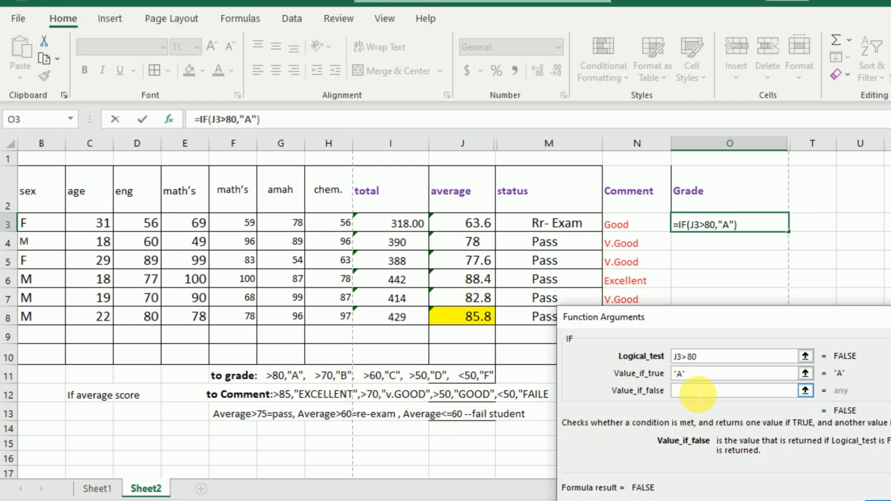
click(21, 120)
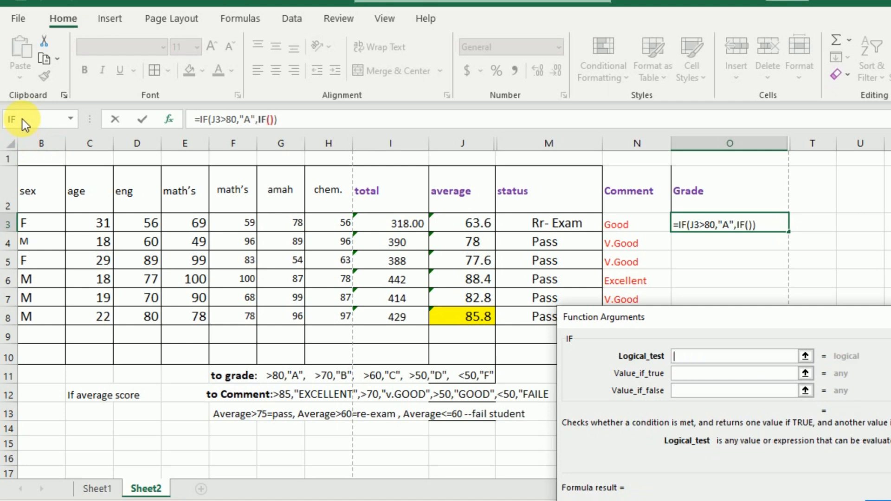
click(478, 230)
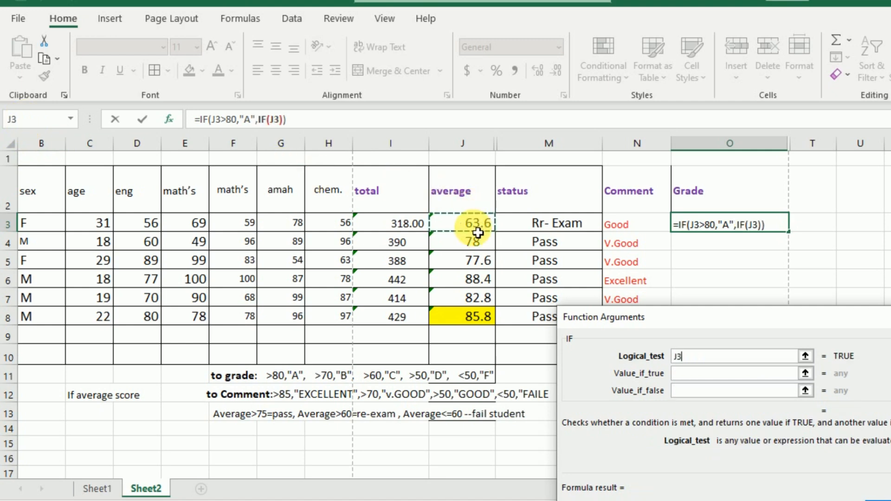
text(>)
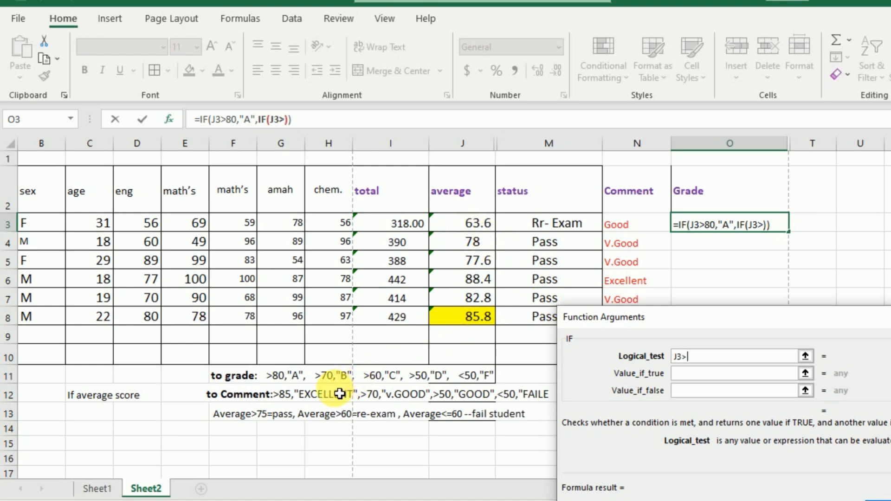
text(70)
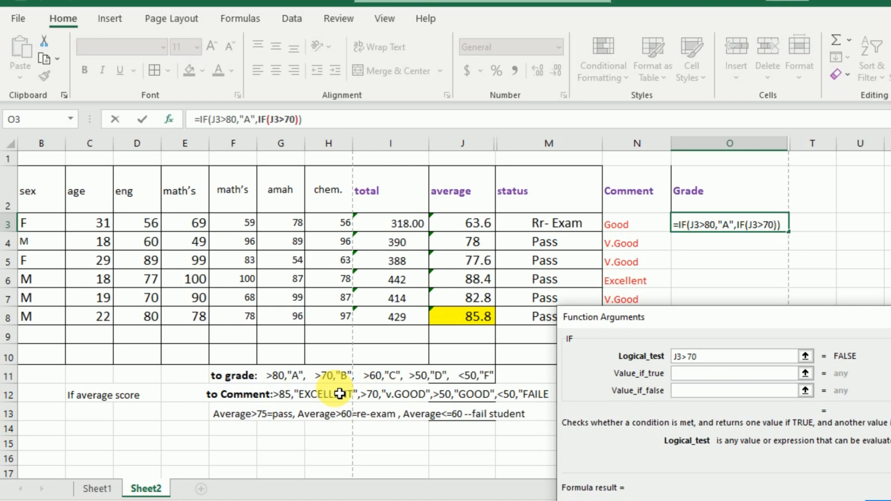
click(694, 375)
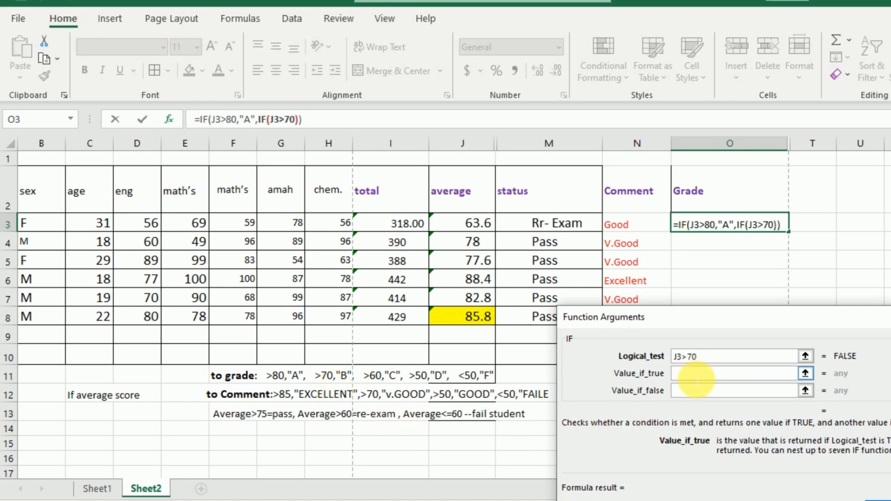
text(B)
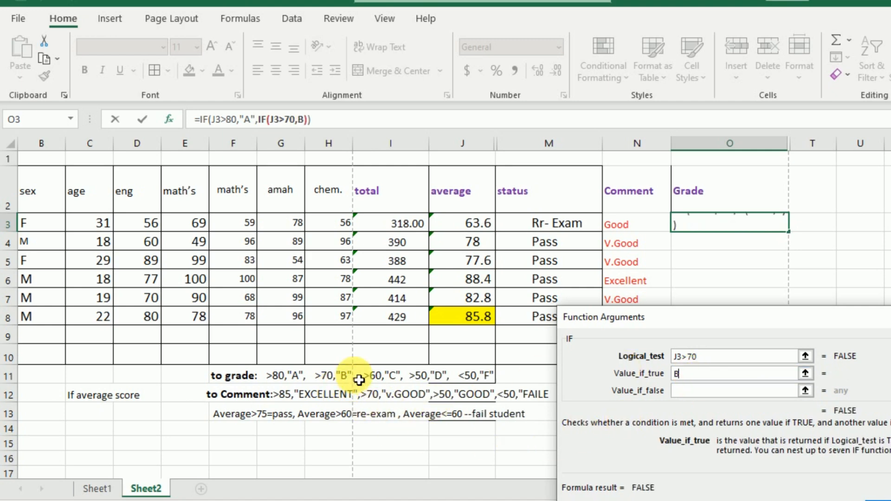
Step: Nest a third IF as the second one's false value, testing J3>60 and returning "C" when true
click(689, 390)
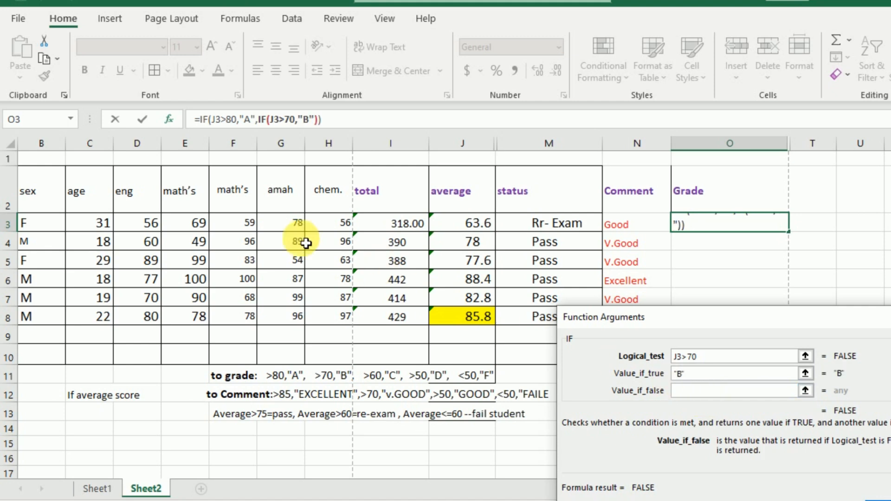
click(26, 118)
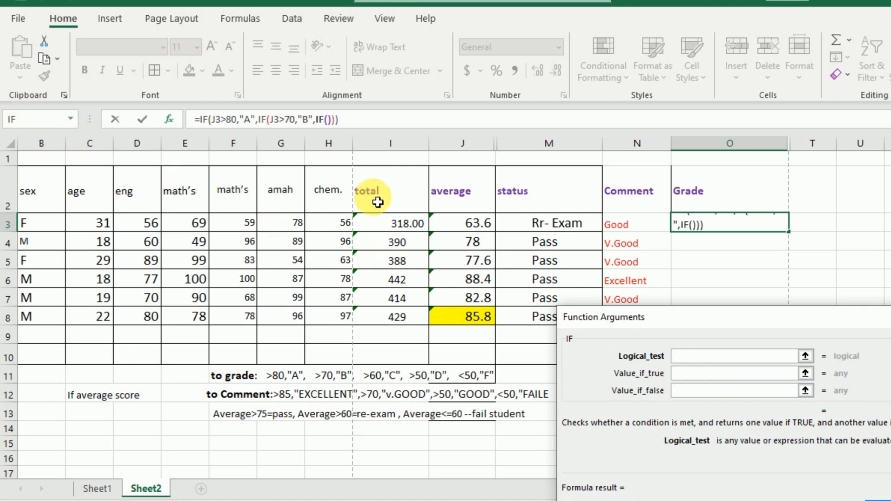
click(460, 225)
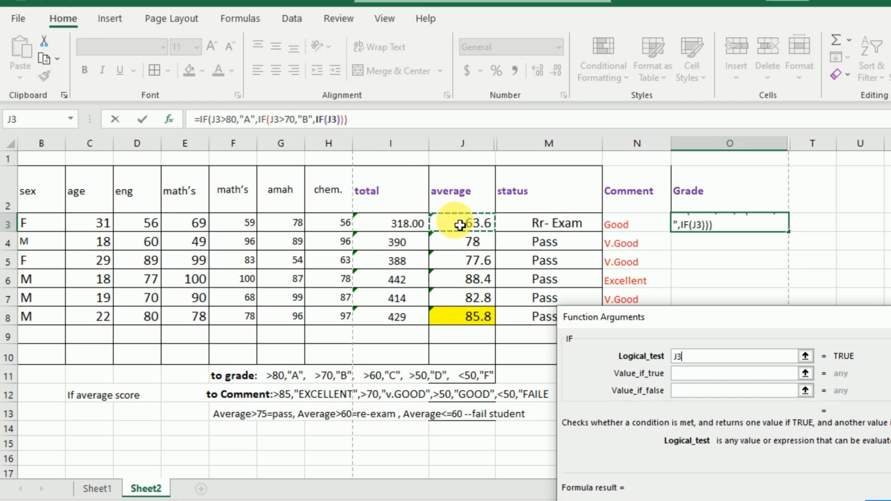
text(>)
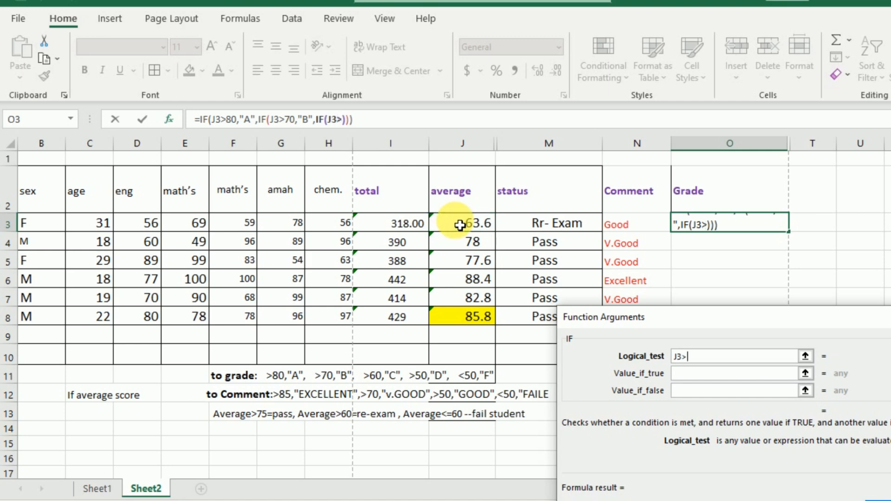
text(60)
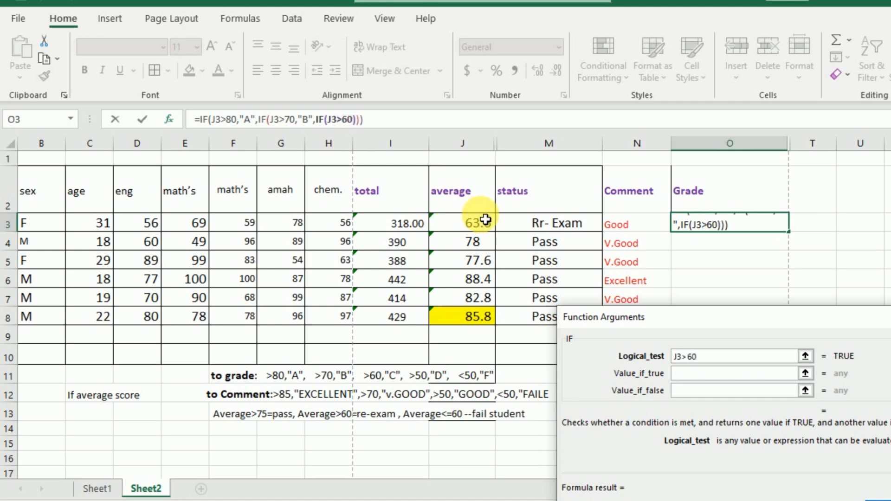
click(695, 376)
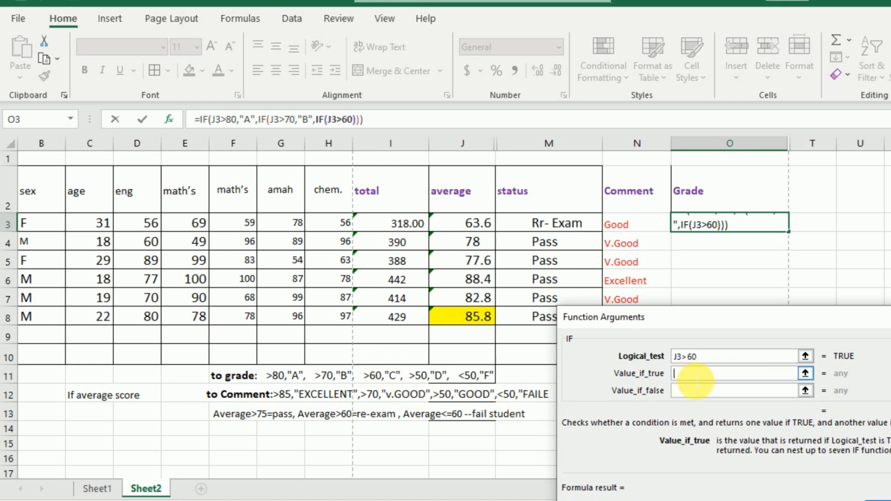
text(C)
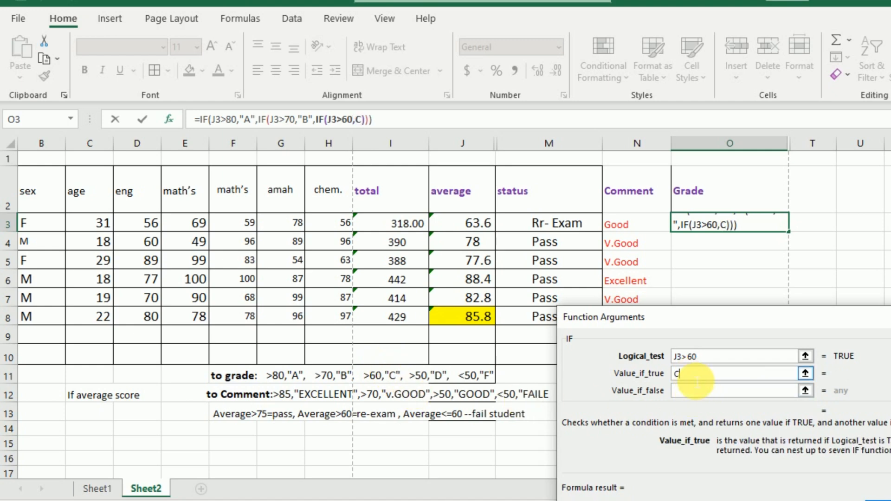
Step: Nest a fourth IF as the third one's false value, testing J3>50 and returning "D" when true
click(694, 391)
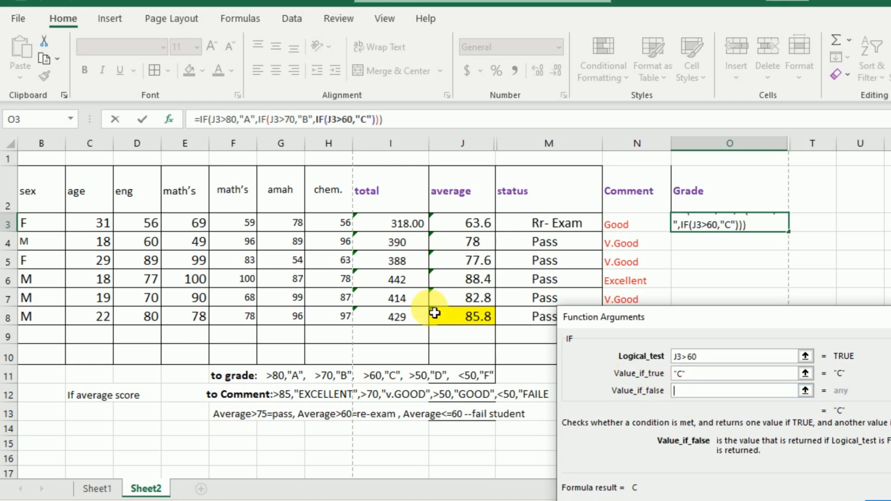
click(13, 120)
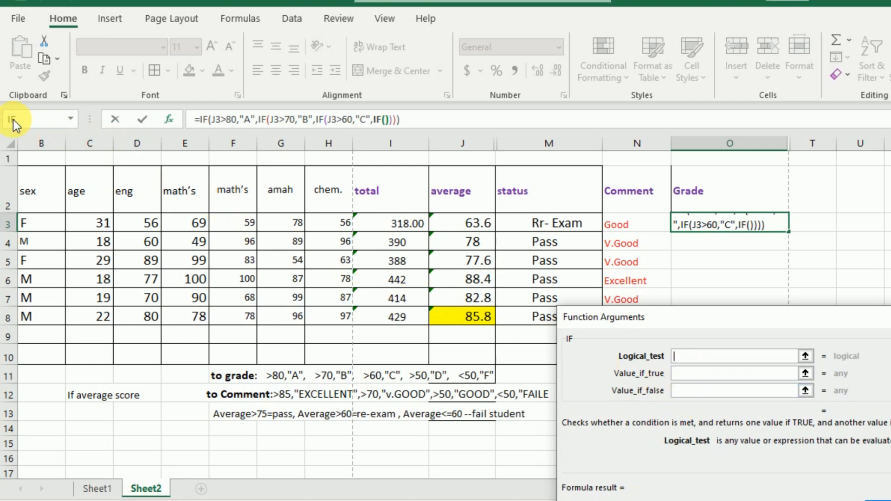
click(478, 225)
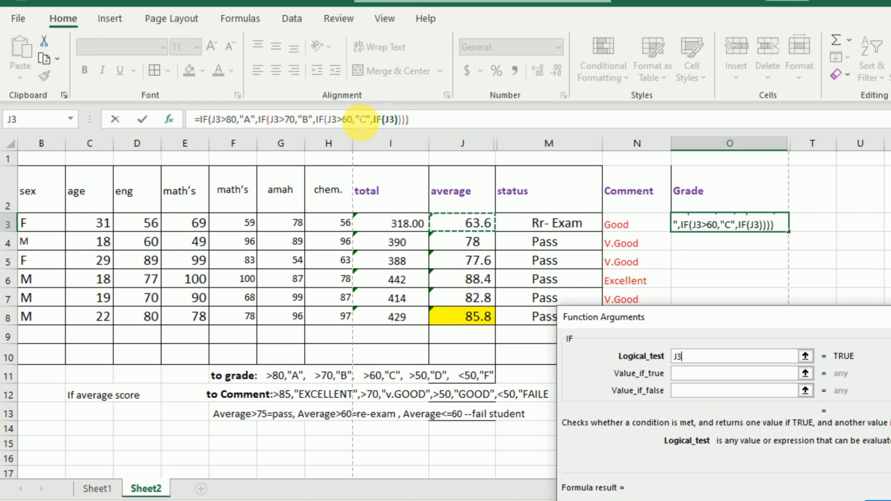
text(>)
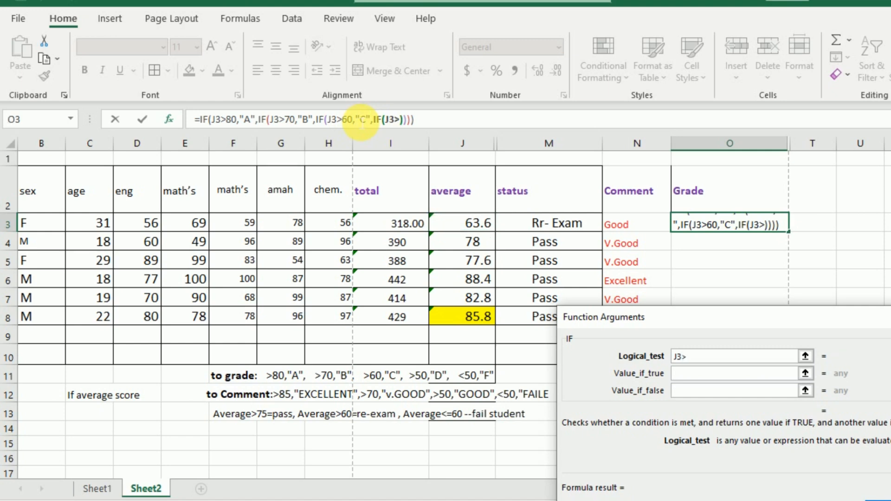
text(50)
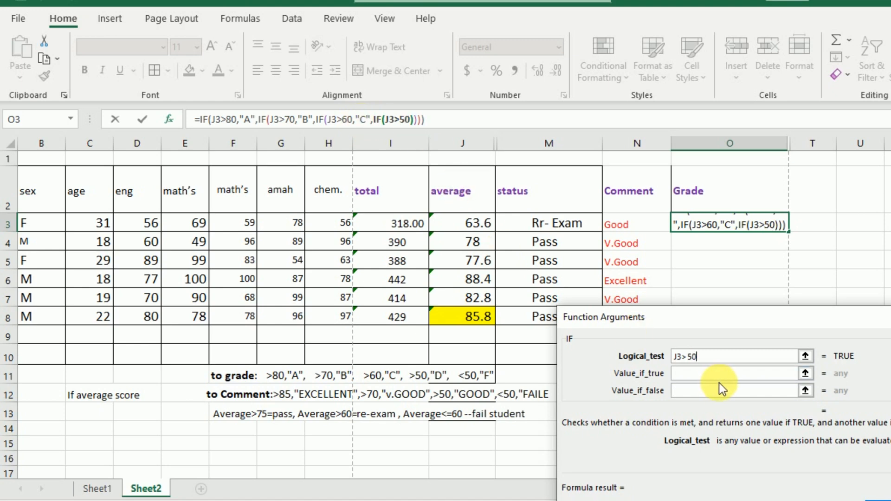
click(694, 374)
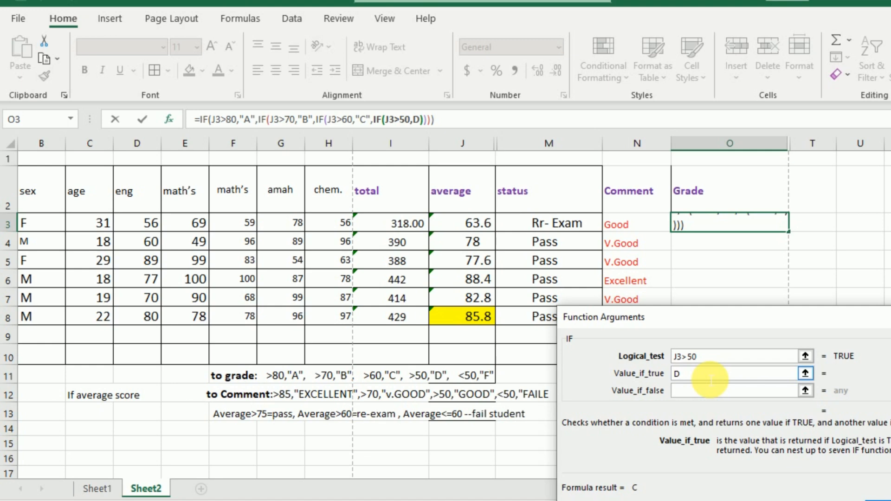
Step: Nest a fifth IF as the fourth one's false value in O3, testing J3<=50 and returning "F", and commit the formula
click(696, 386)
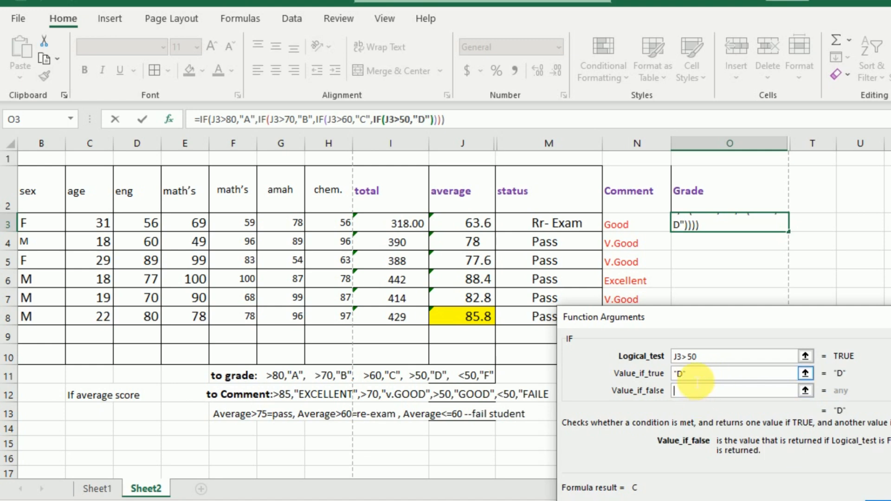
click(23, 123)
click(474, 230)
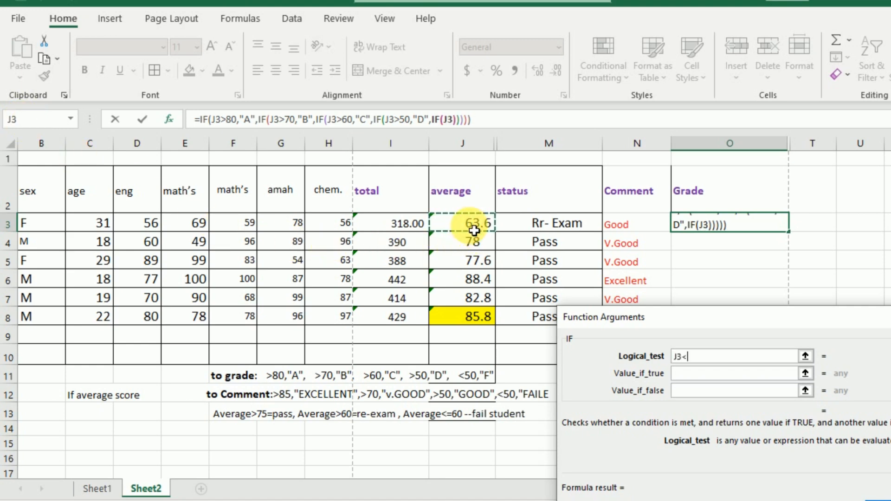
text(<=)
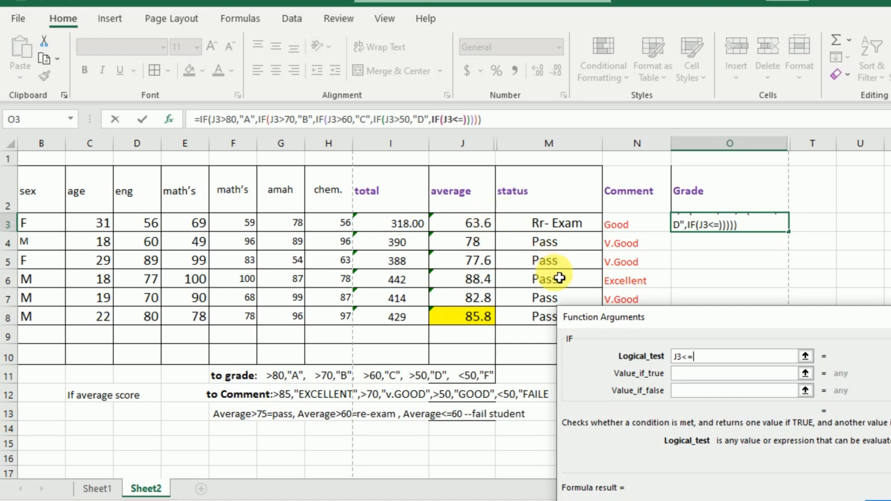
text(50)
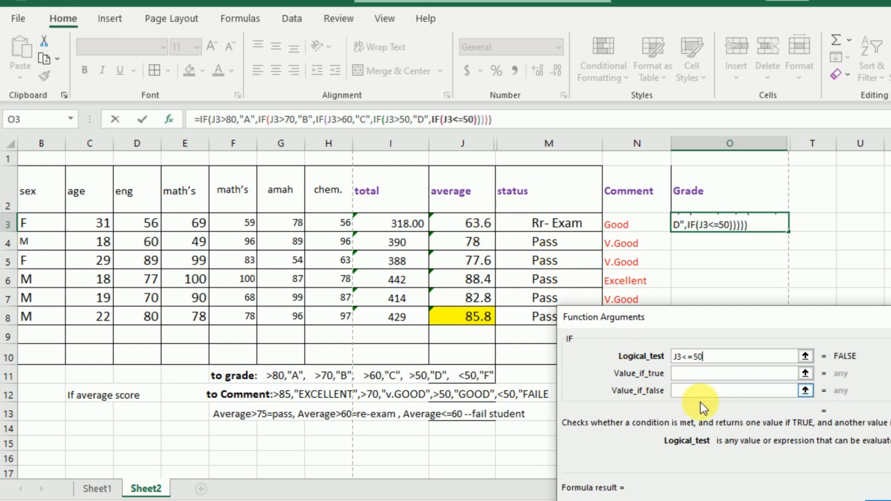
click(693, 374)
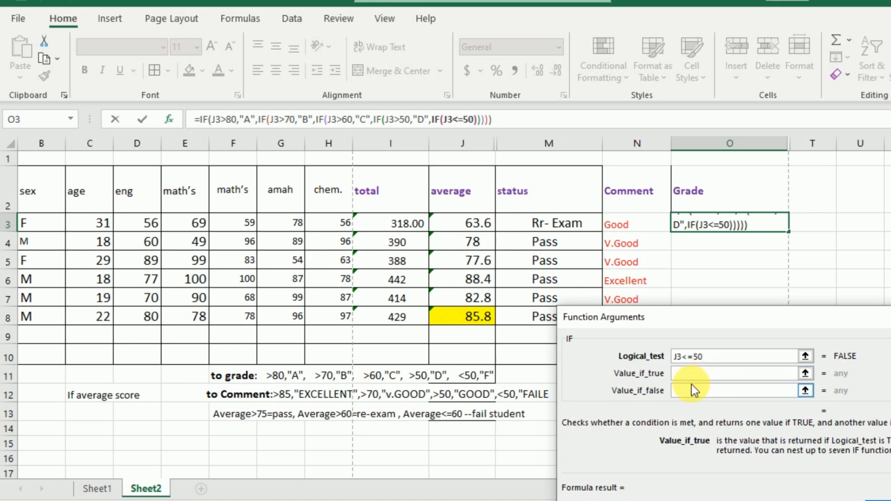
text(F)
click(692, 388)
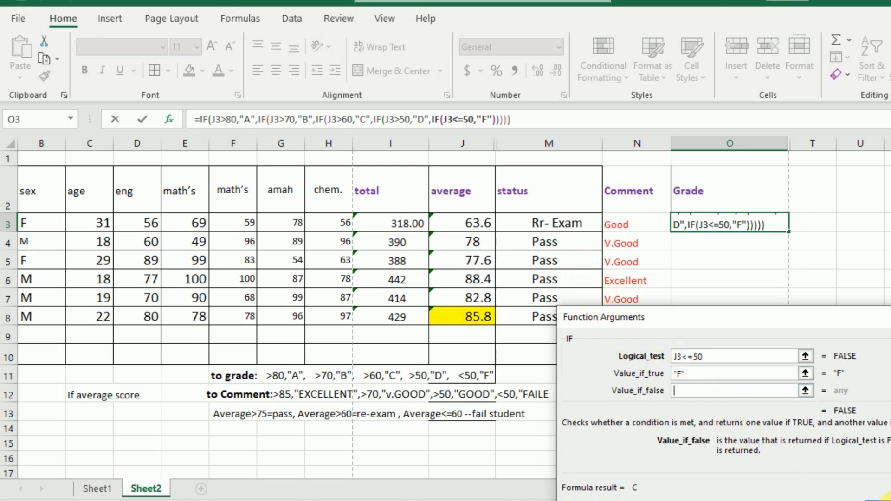
click(882, 496)
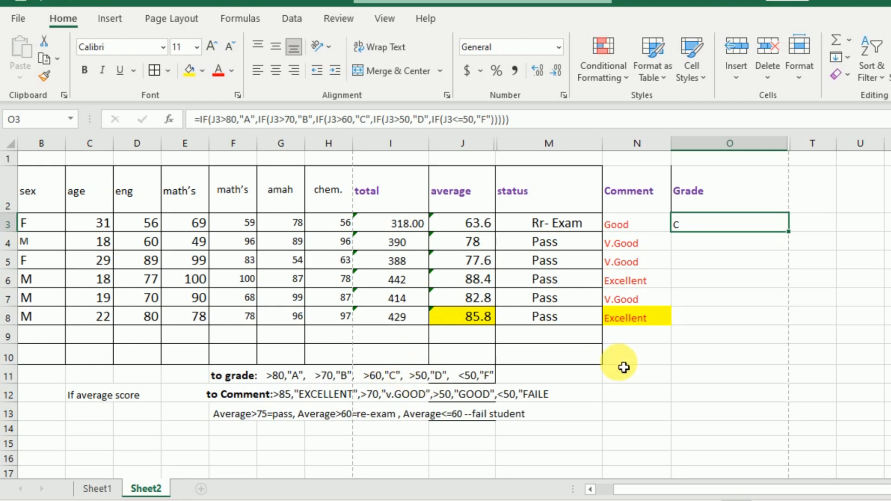
Step: Fill cell O8 in the Grade column with yellow
click(694, 321)
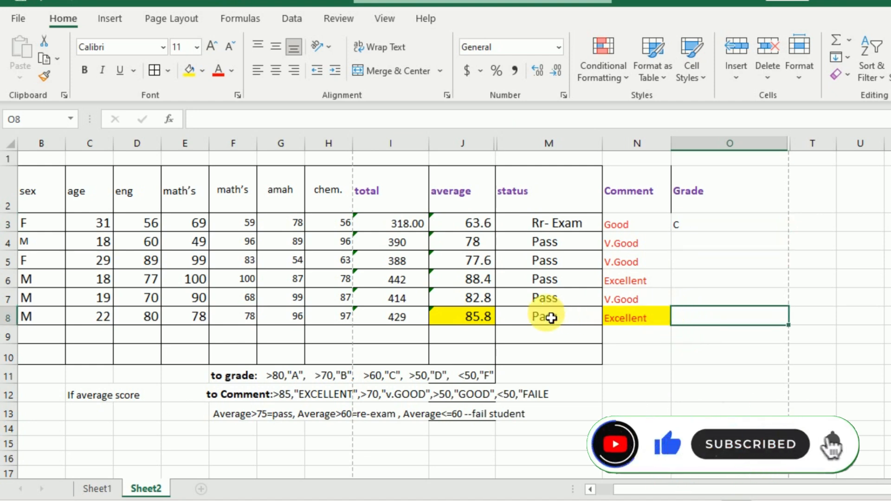
click(486, 319)
click(703, 321)
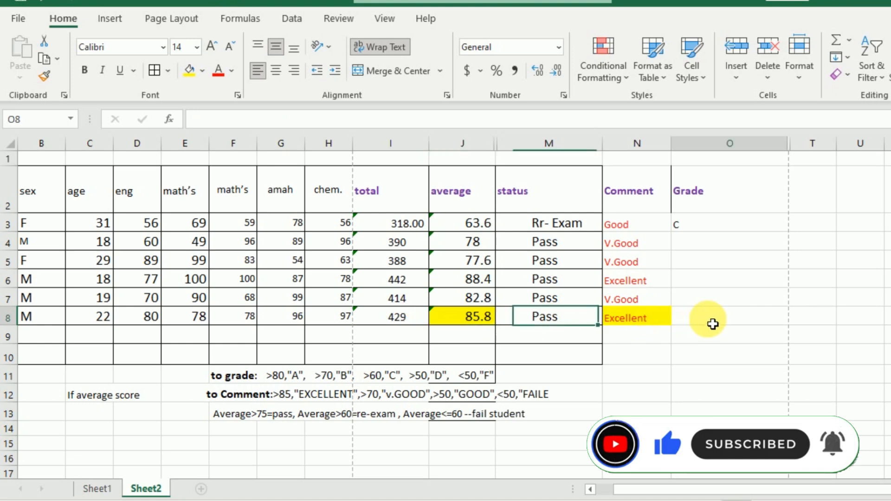
click(189, 69)
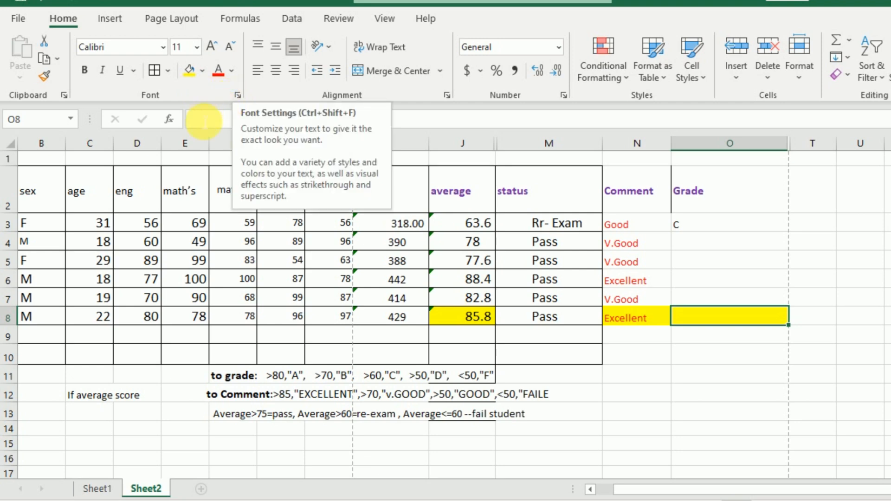
Step: Insert an IF function in O8 that tests J8>80 and returns "A" when true
click(170, 119)
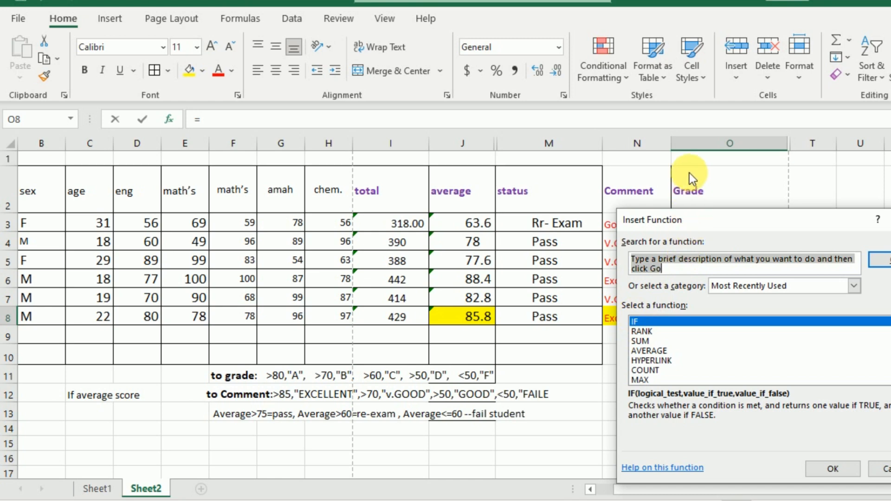
click(815, 463)
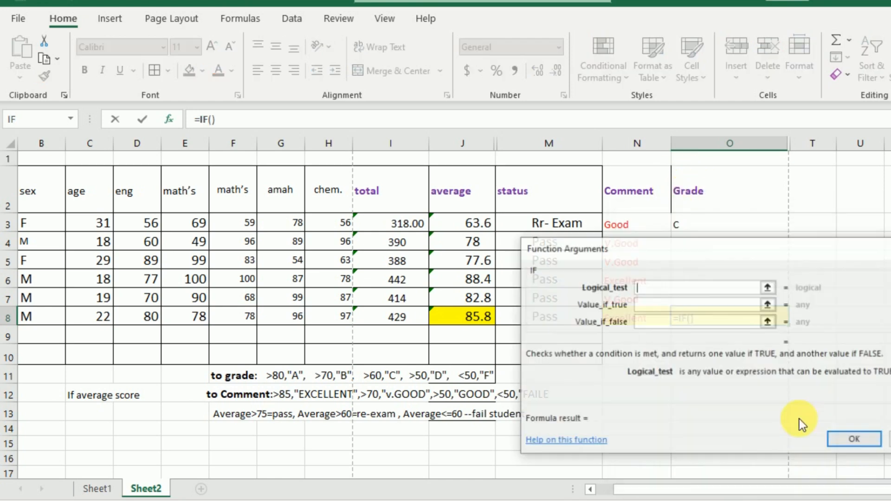
drag(675, 253, 712, 353)
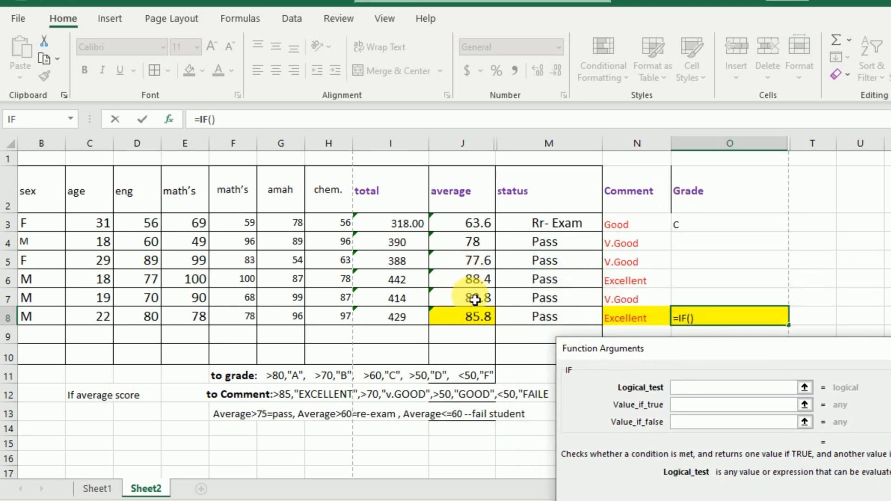
click(476, 325)
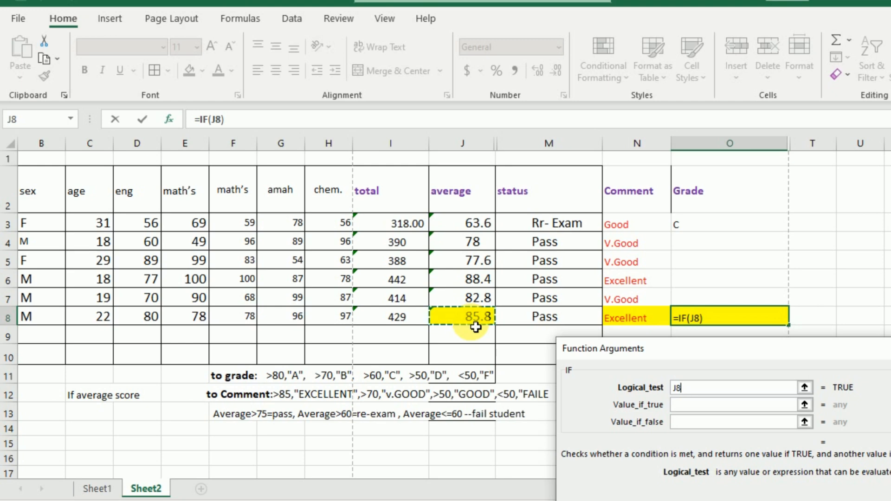
text(>)
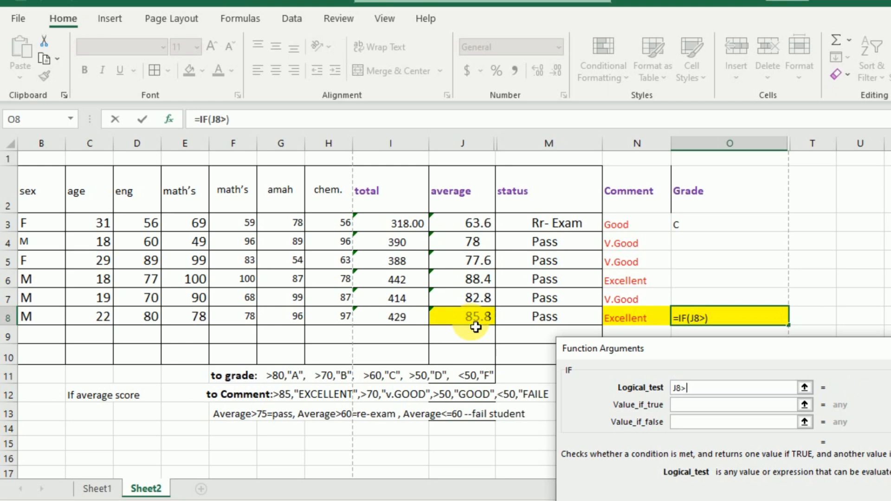
text(80)
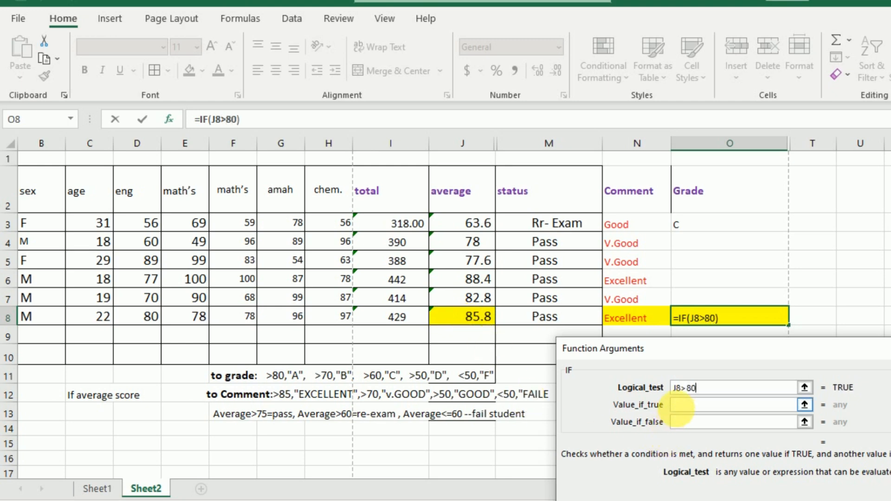
click(686, 405)
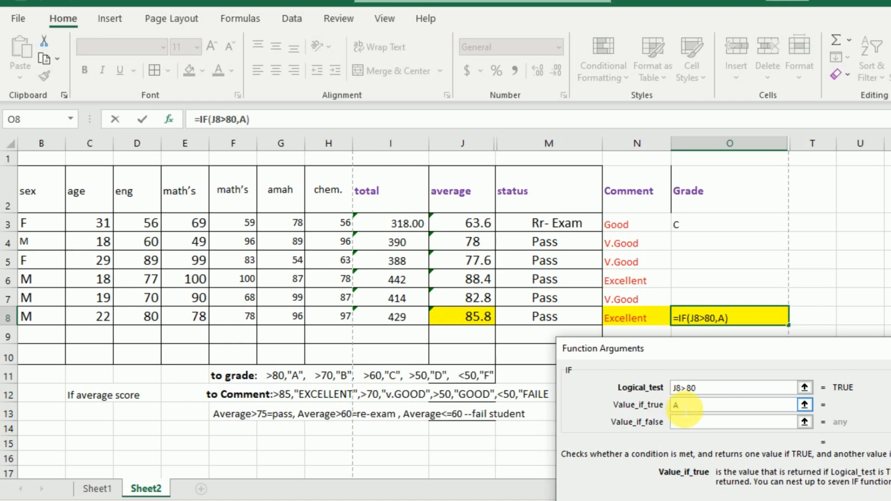
Step: Nest a second IF as the false value in O8, testing J8>70 and returning "B" when true
click(709, 424)
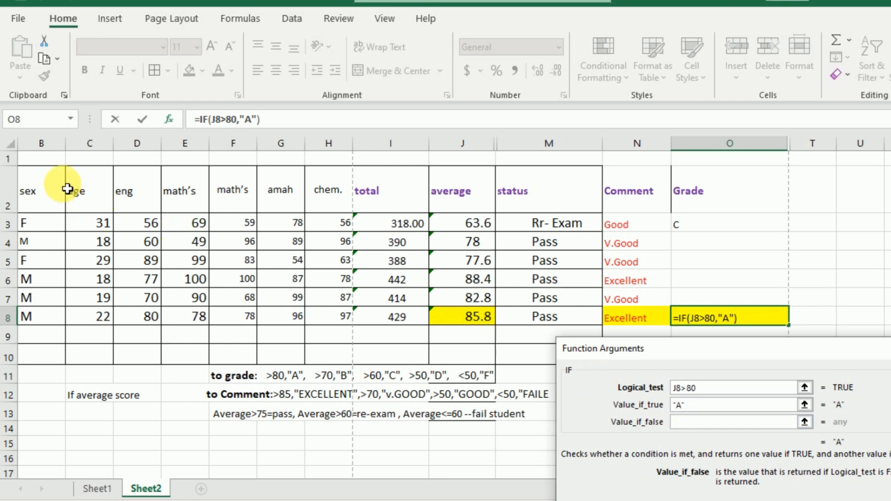
click(27, 122)
click(470, 318)
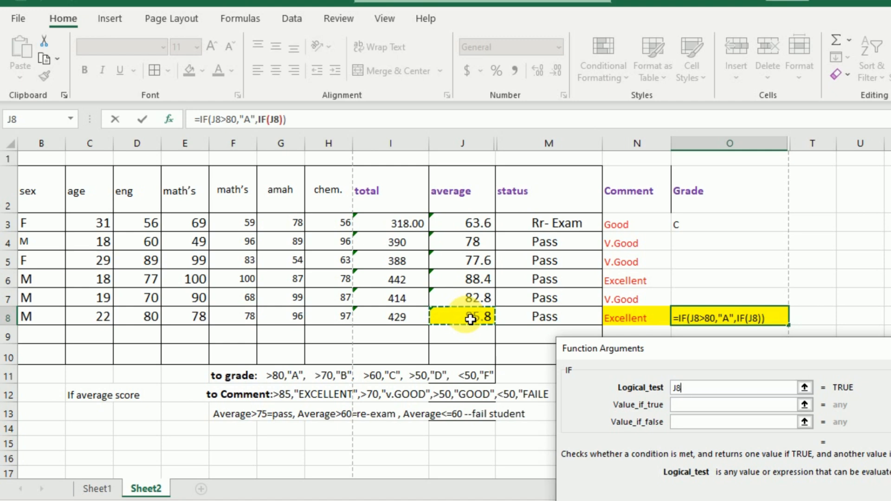
text(>)
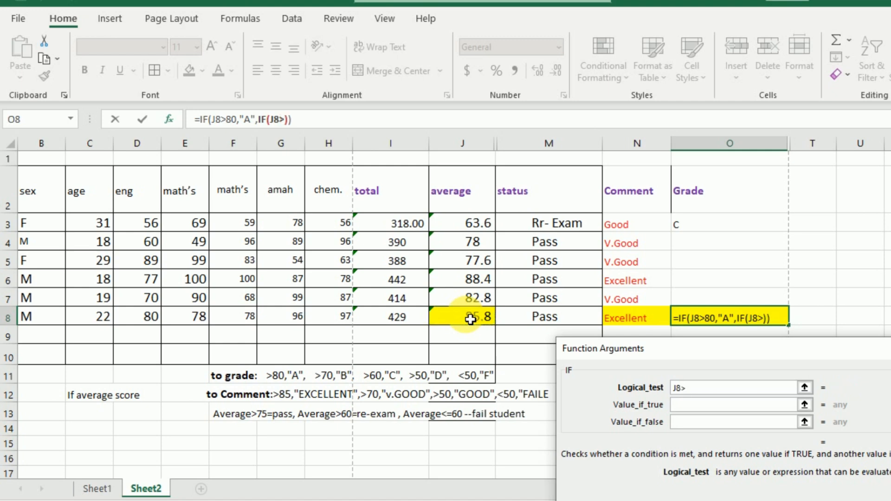
text(70)
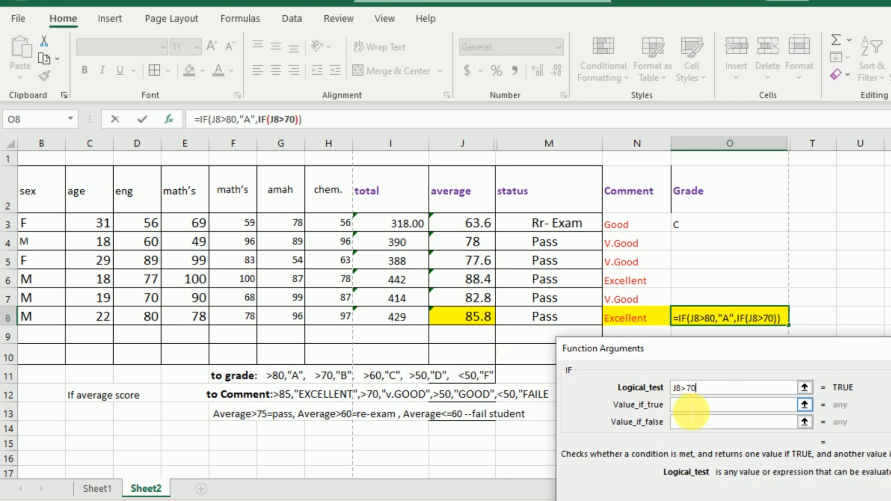
click(691, 408)
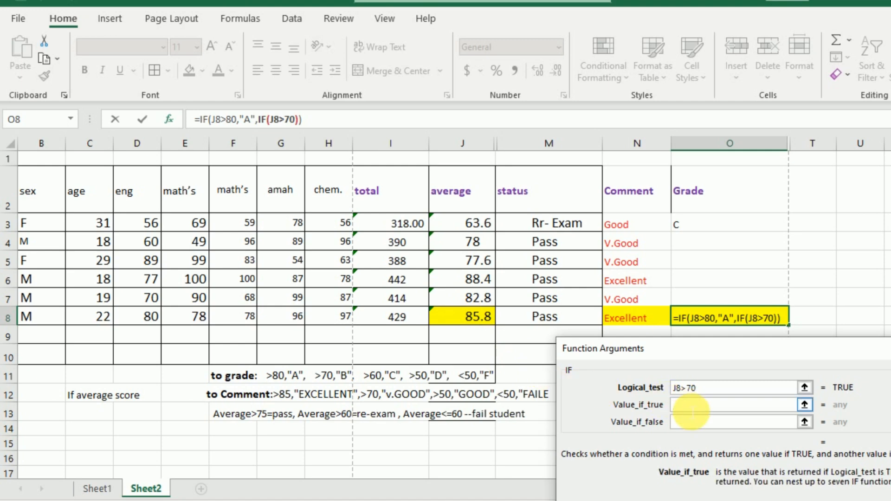
text(B)
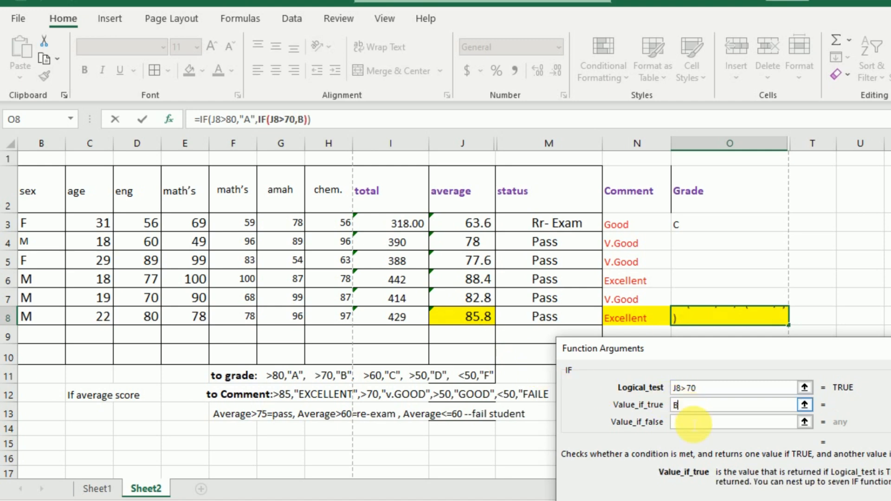
Step: Nest a third IF as the second one's false value in O8, testing J8>60 and returning "C" when true
click(689, 422)
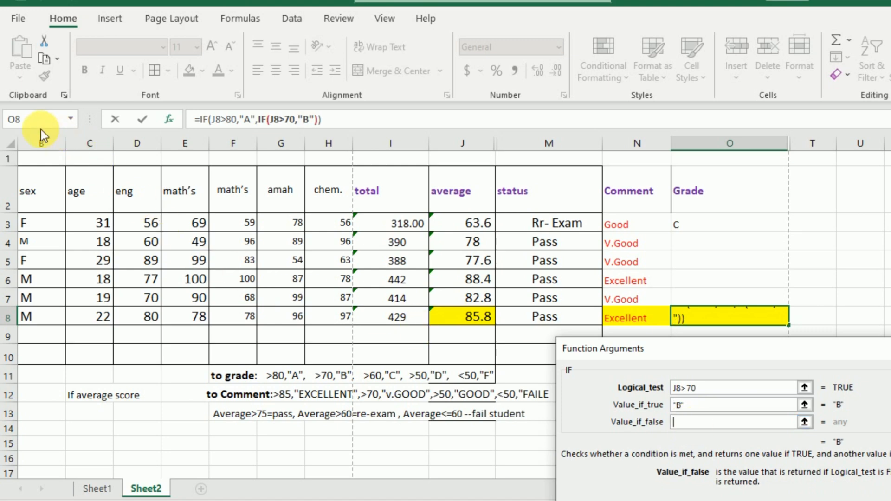
click(13, 119)
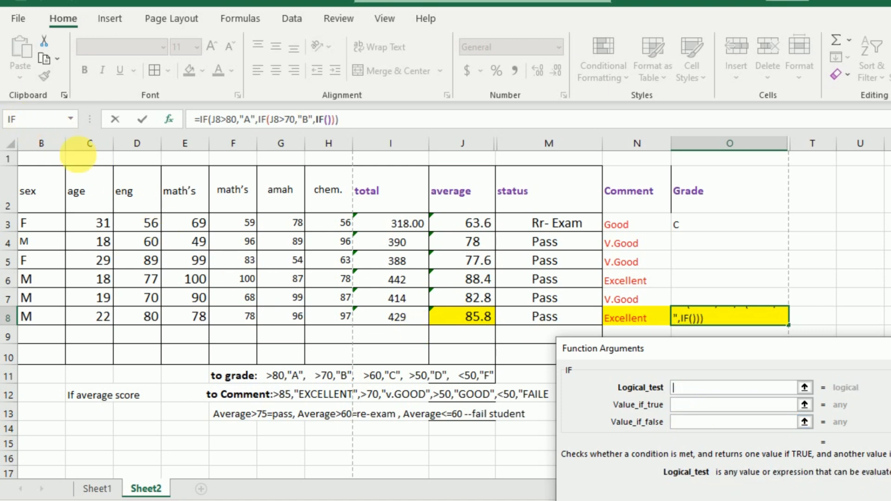
click(467, 324)
text(>)
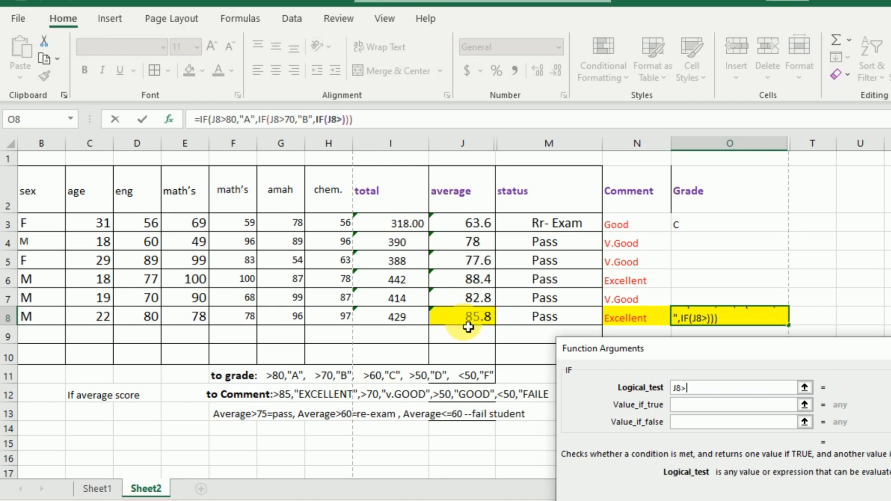
text(60)
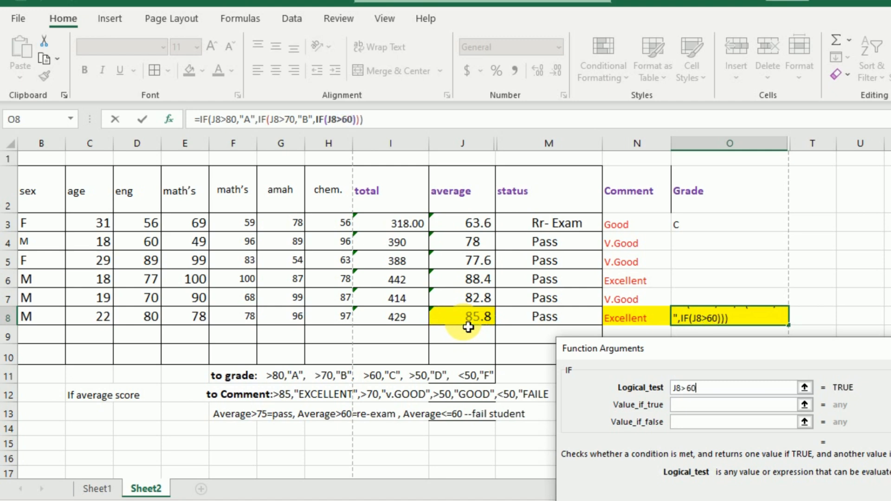
click(698, 411)
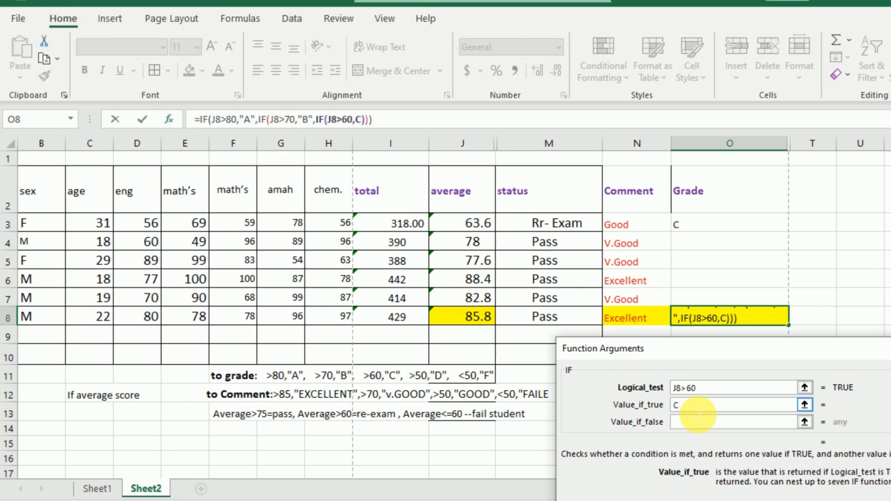
Step: Nest a fourth IF as the third one's false value in O8, testing J8>50 and returning "D" when true
click(698, 421)
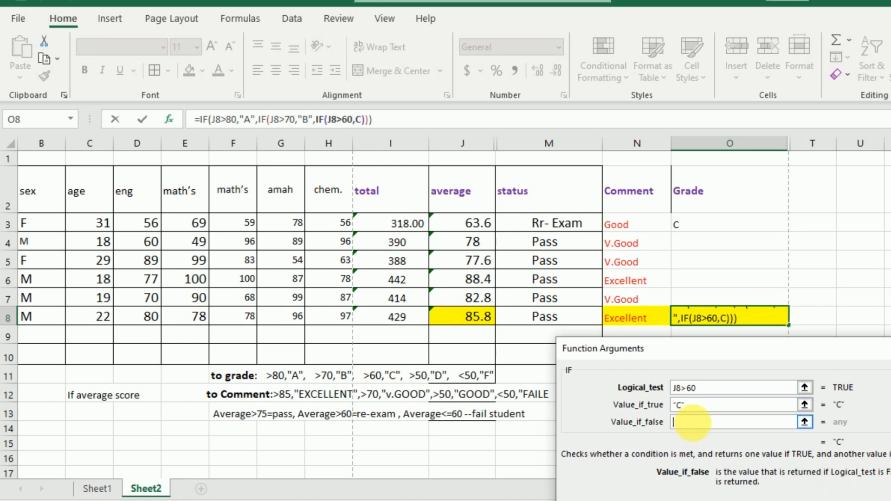
click(15, 124)
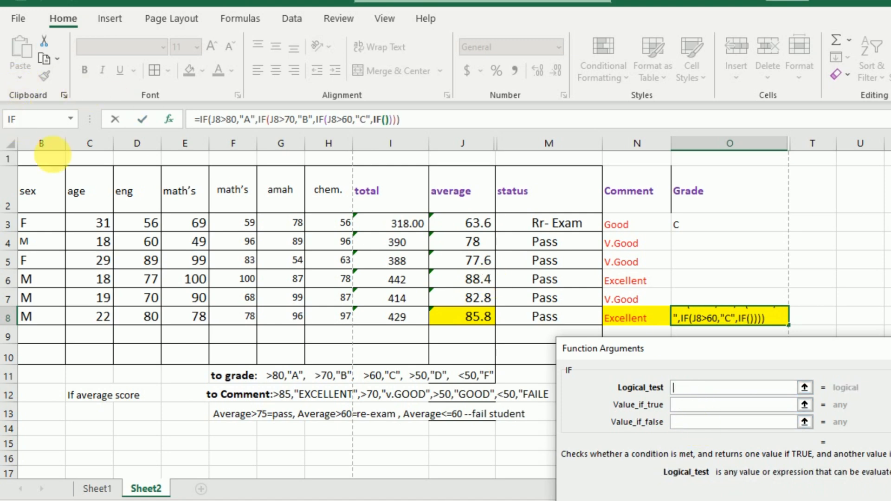
click(452, 325)
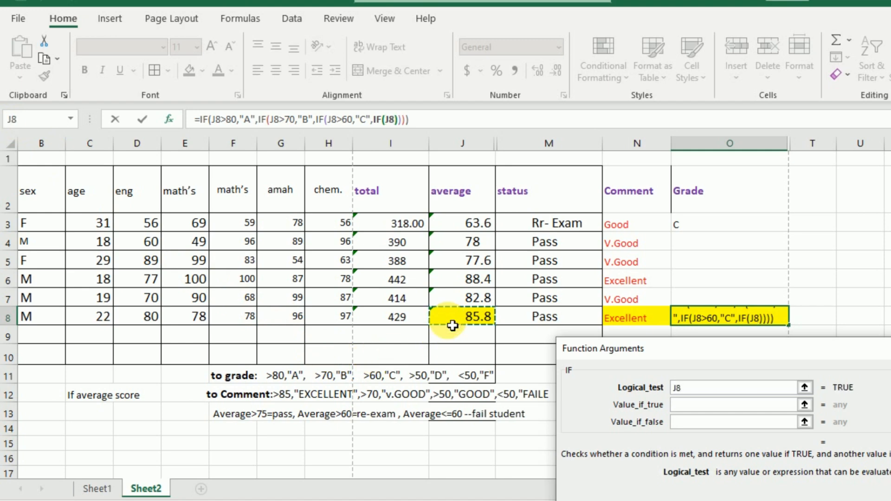
text(>)
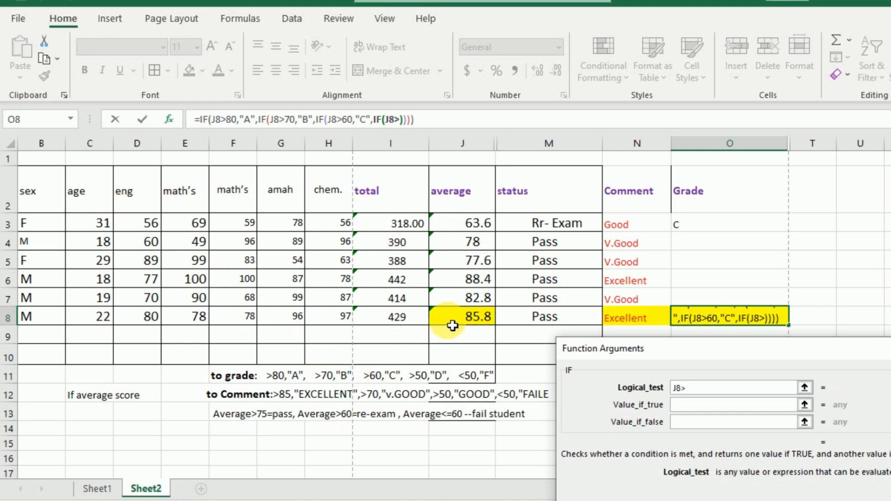
text(50)
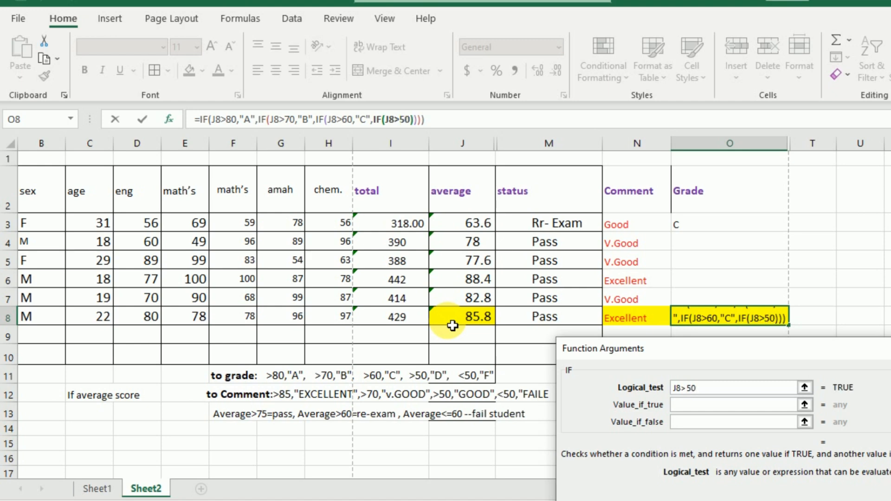
click(698, 406)
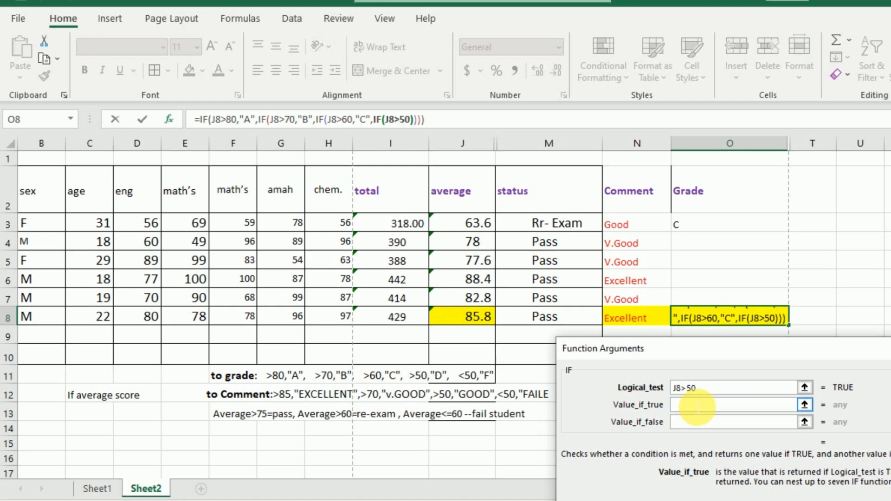
text(D)
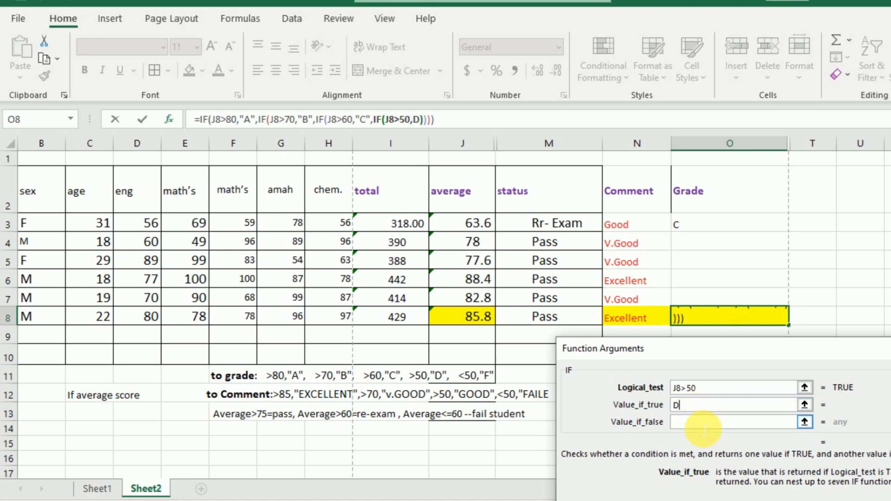
Step: Nest a fifth IF as the fourth one's false value in O8, testing J8<=50 and returning "F" when true, and complete the formula
click(696, 422)
click(24, 122)
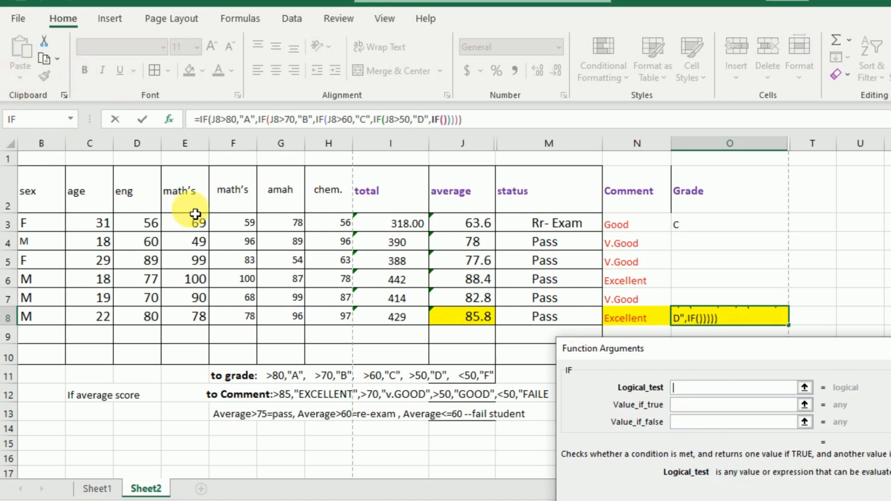
click(455, 323)
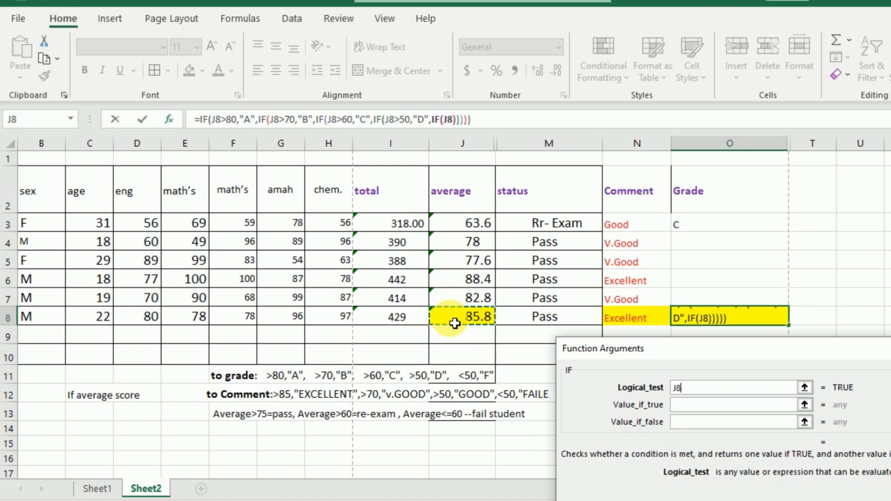
text(<)
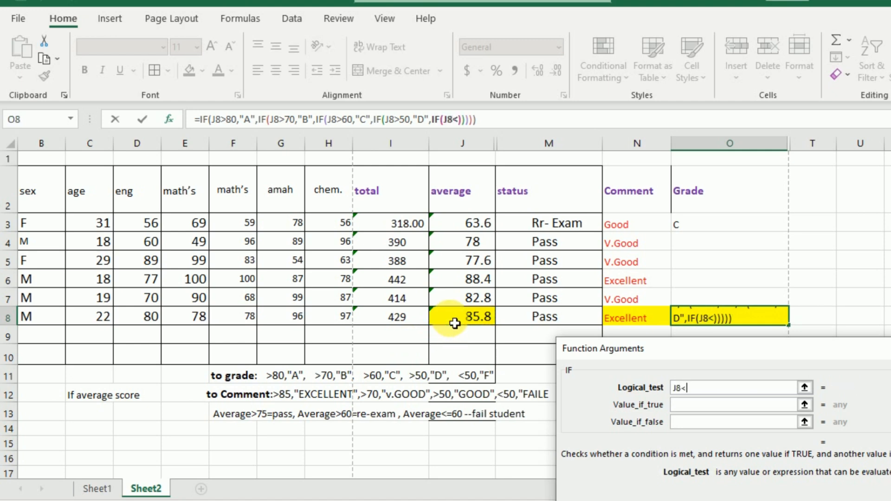
text(=50)
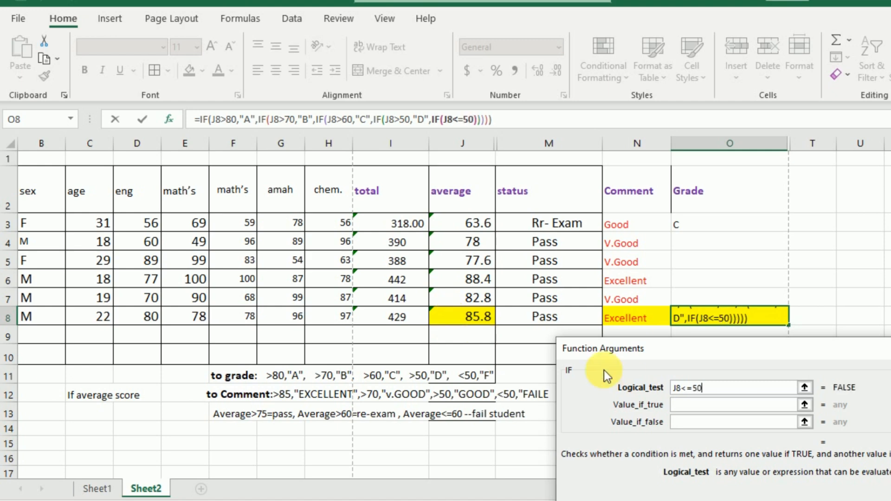
click(691, 410)
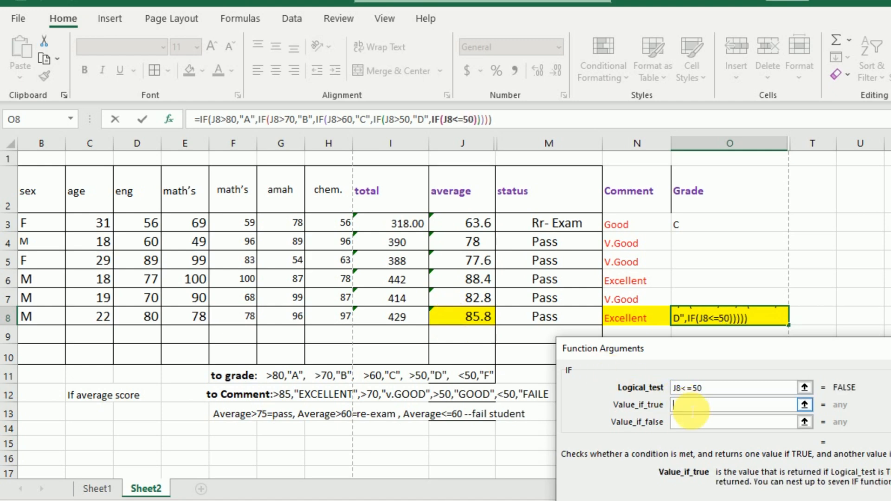
text(F)
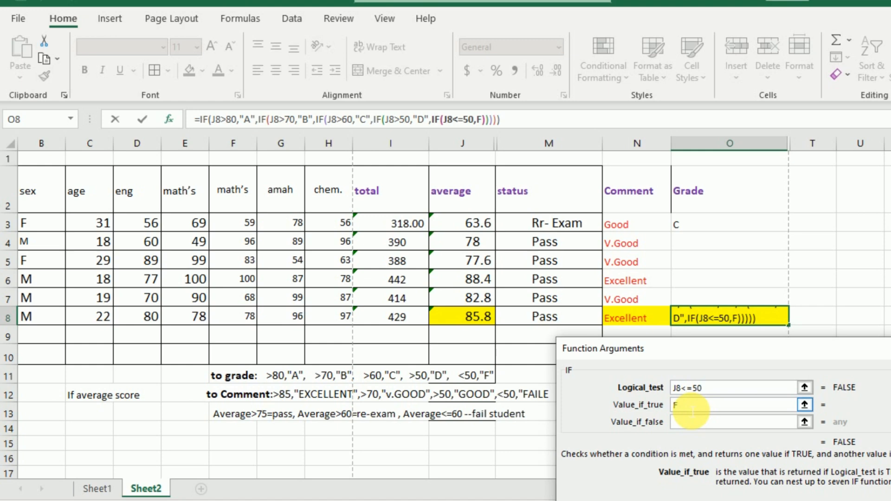
click(695, 423)
click(695, 423)
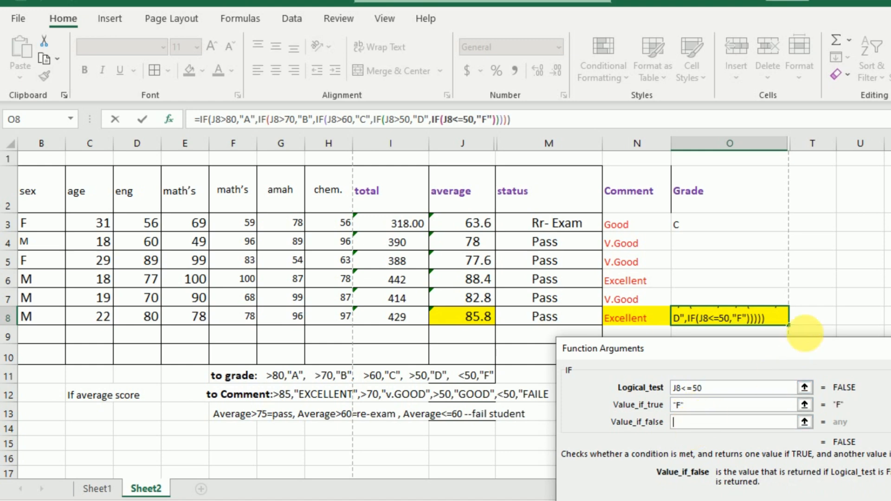
drag(804, 350, 687, 264)
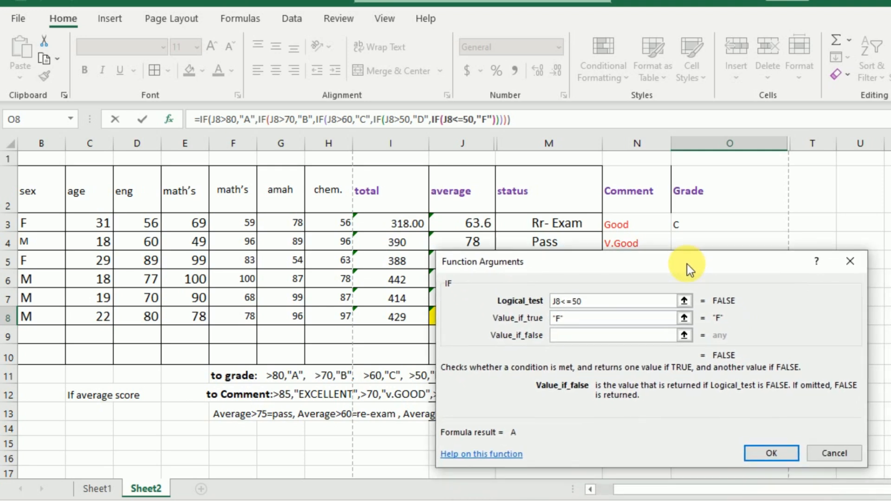
click(770, 452)
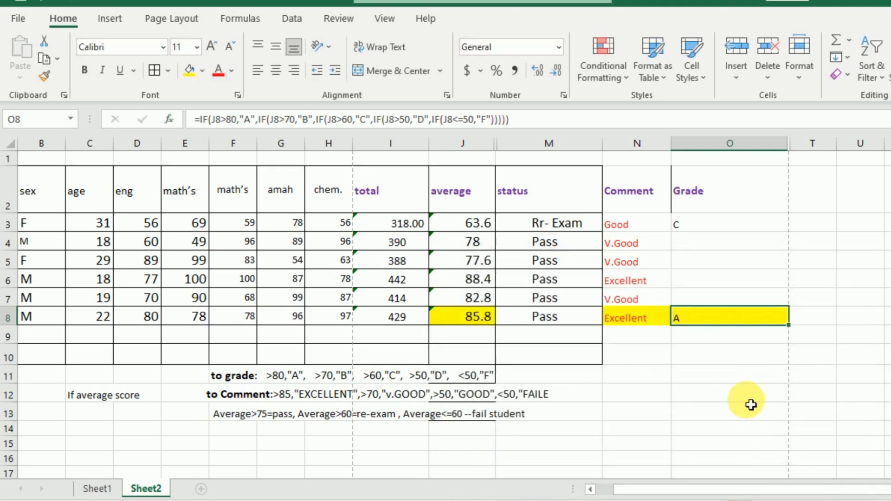
Step: Fill the grade formula from O3 down to O7
click(710, 224)
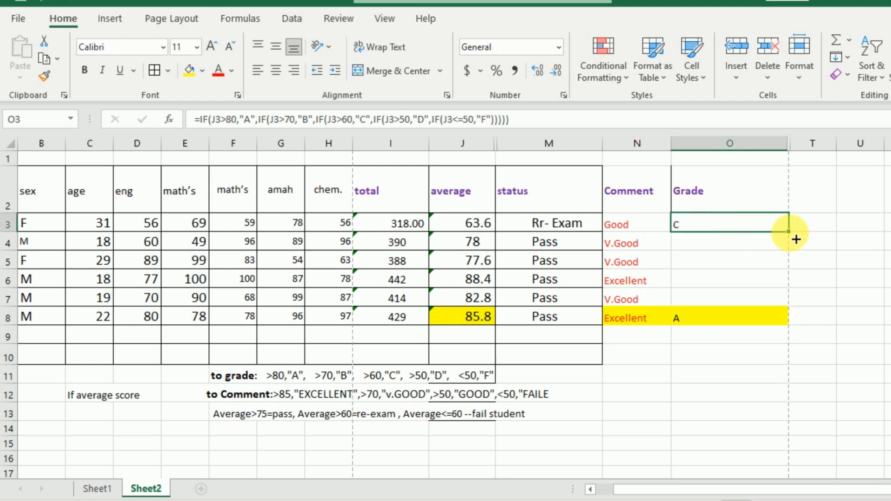
drag(796, 246, 794, 304)
Step: Insert a MAX function in C9 of the Max row over the age values C3:C8
drag(649, 490, 497, 490)
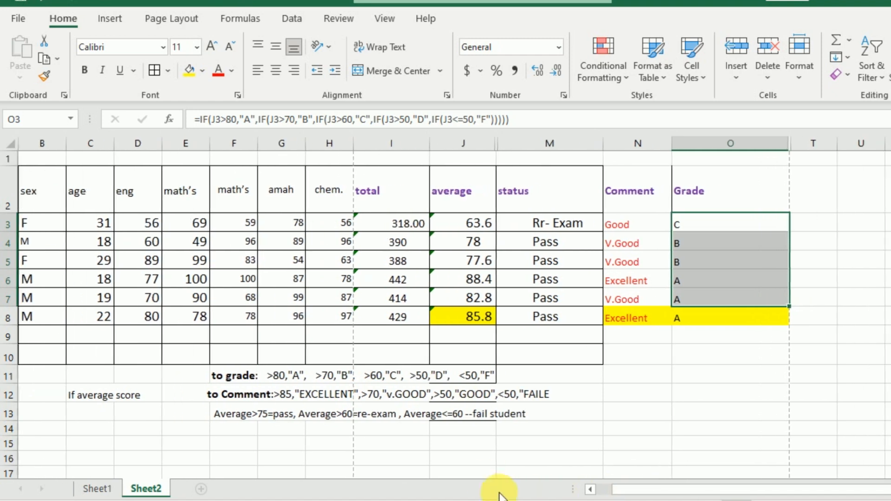
drag(654, 484, 629, 487)
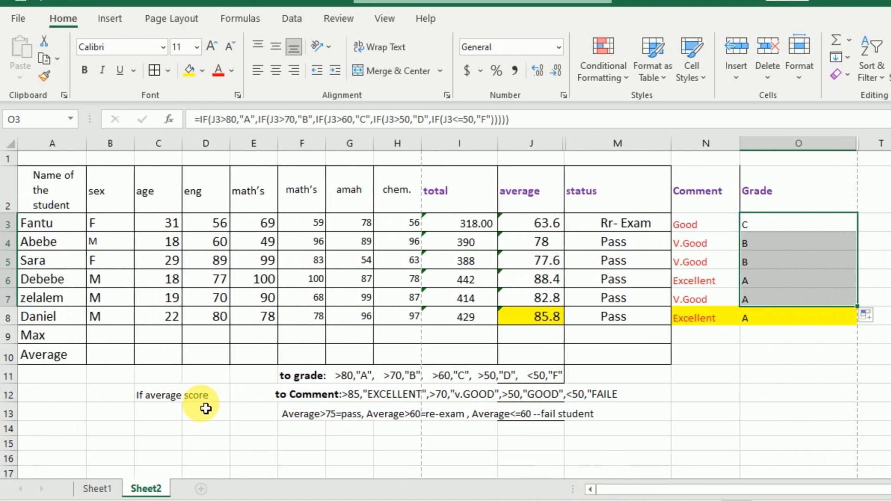
click(162, 341)
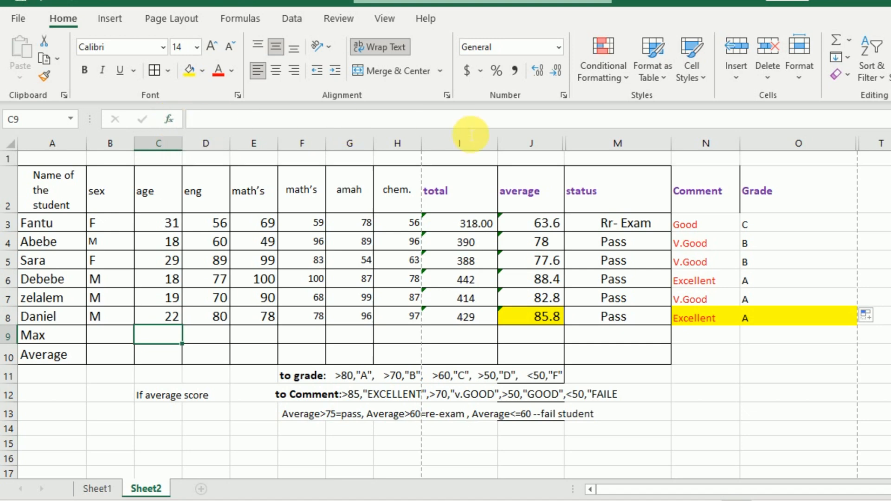
click(849, 41)
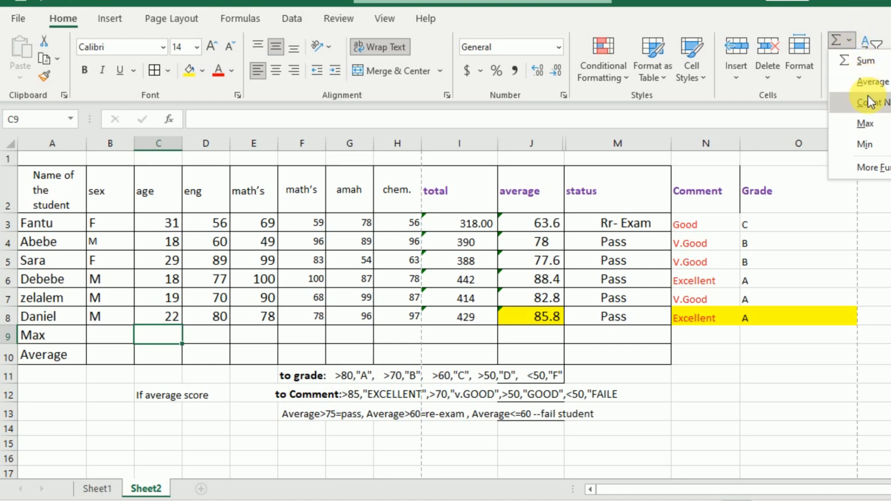
click(865, 124)
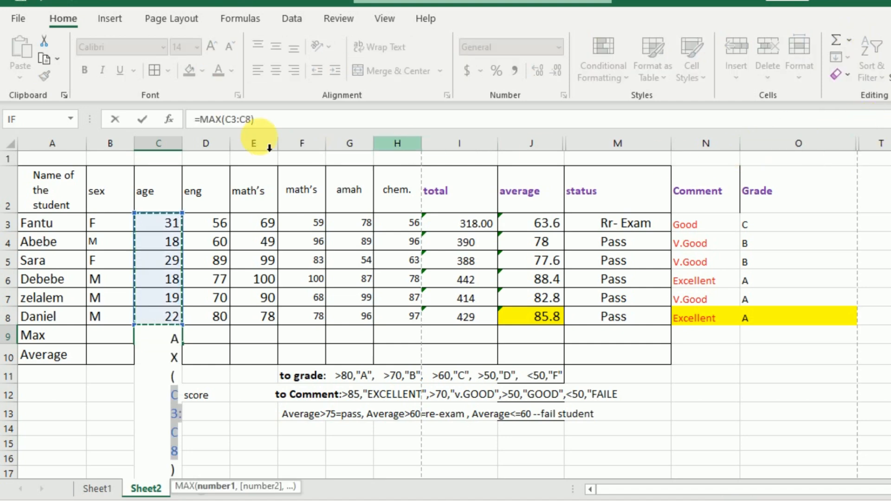
click(175, 232)
drag(175, 234, 174, 317)
key(Return)
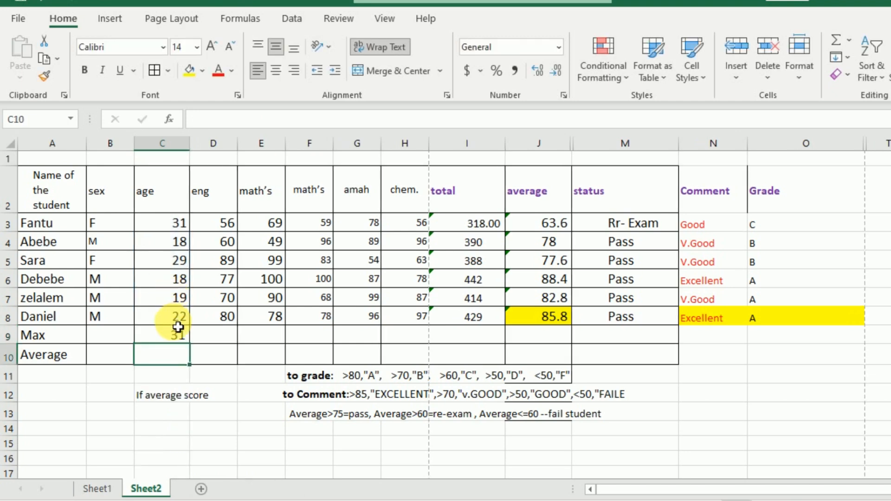
Step: Format the maximum age in C9 as red, bold text
click(180, 337)
click(213, 341)
click(263, 339)
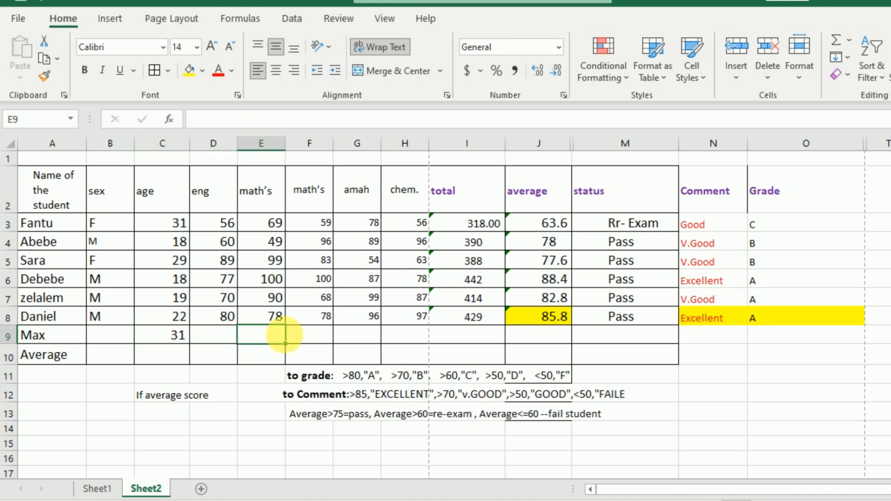
click(305, 340)
click(183, 341)
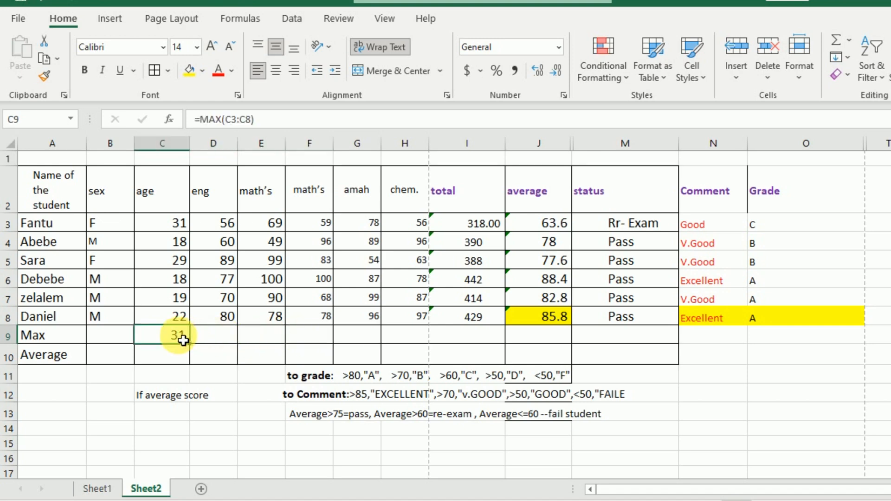
click(220, 70)
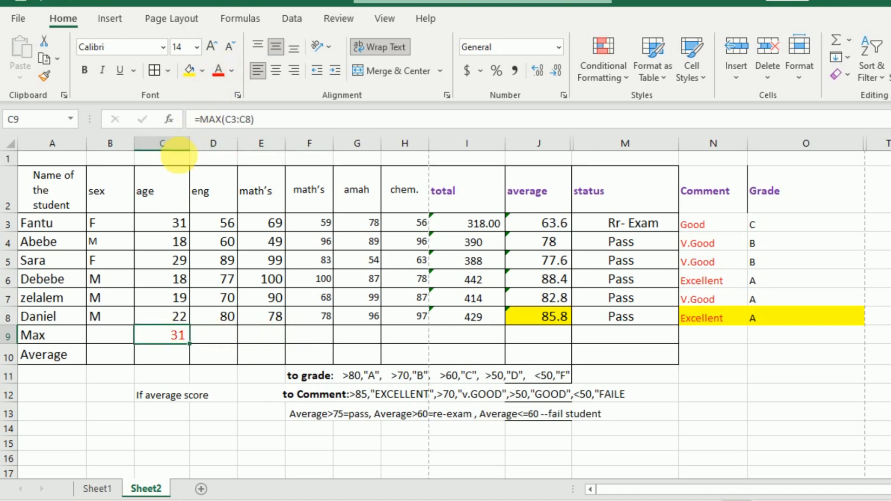
click(87, 71)
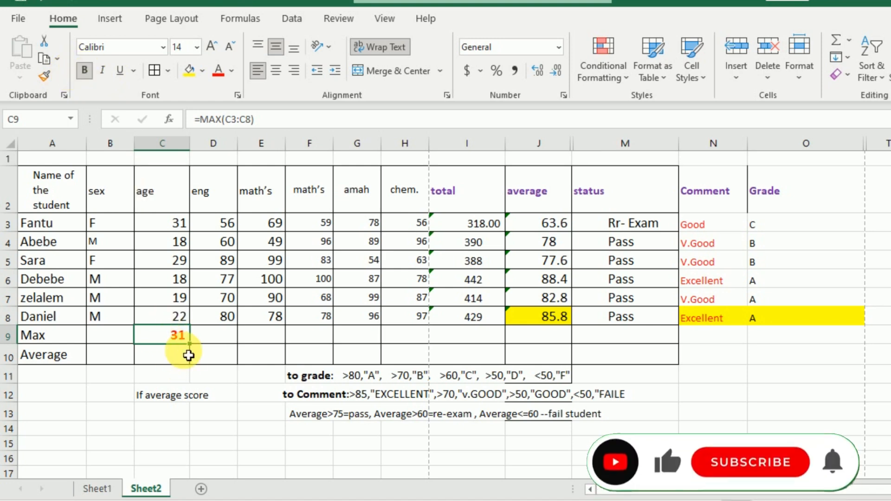
Step: Fill the MAX formula from C9 across to H9 and widen columns D to H to fit the values
drag(195, 350, 420, 342)
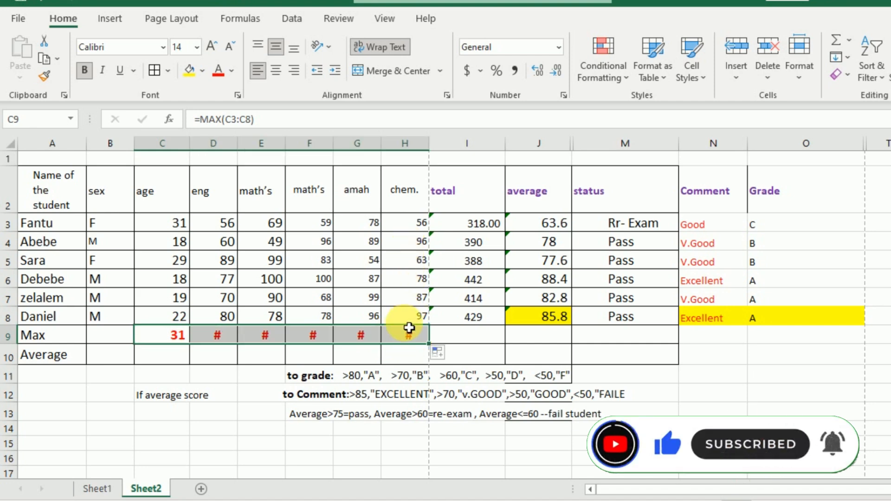
drag(237, 144, 369, 145)
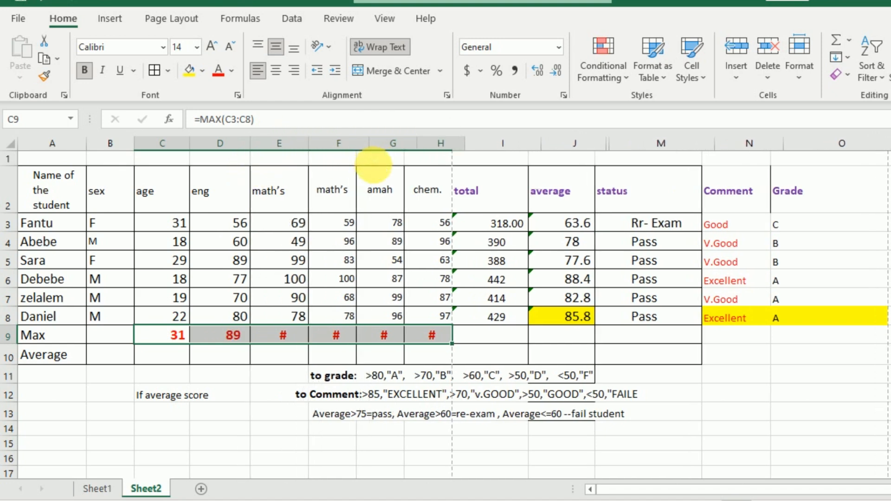
drag(309, 145, 315, 144)
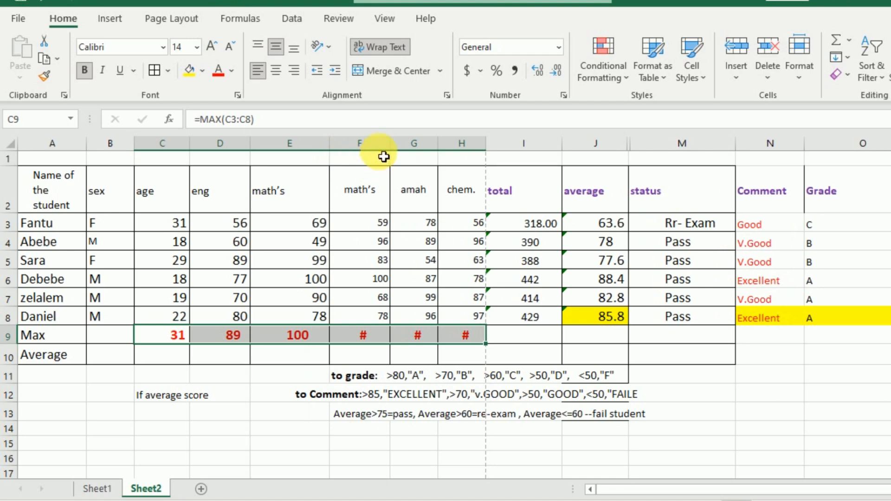
drag(390, 155, 534, 148)
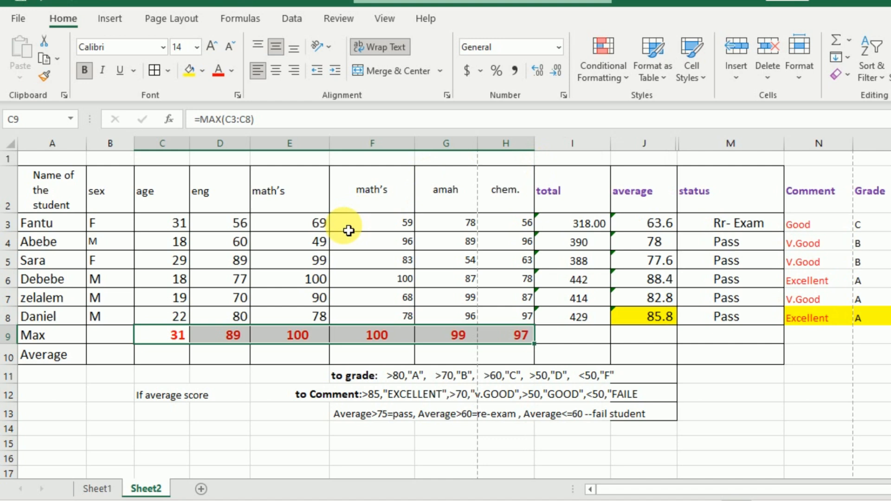
Step: Insert an AVERAGE function in C10 over the ages C3:C8, leaving out the Max row
click(171, 355)
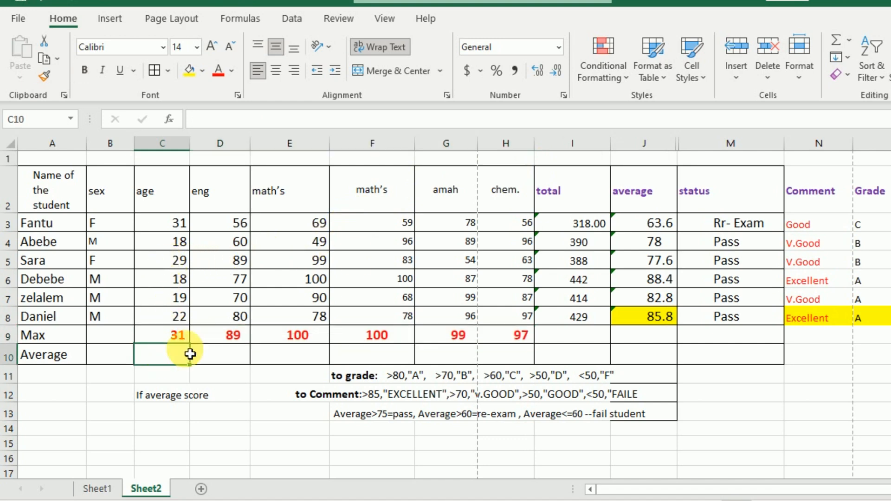
click(849, 43)
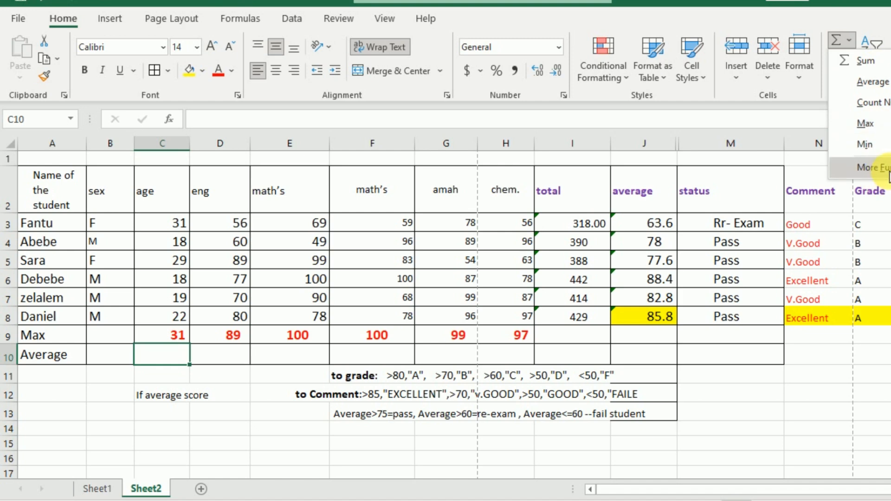
click(882, 84)
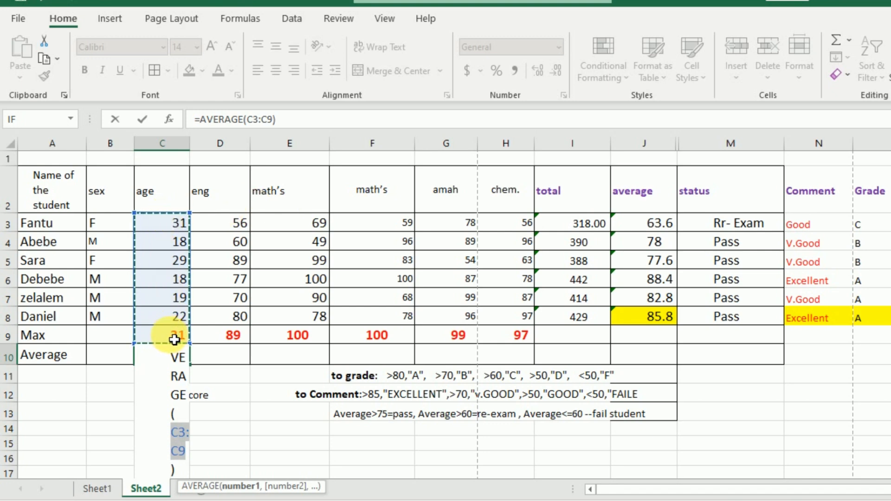
drag(171, 224, 167, 316)
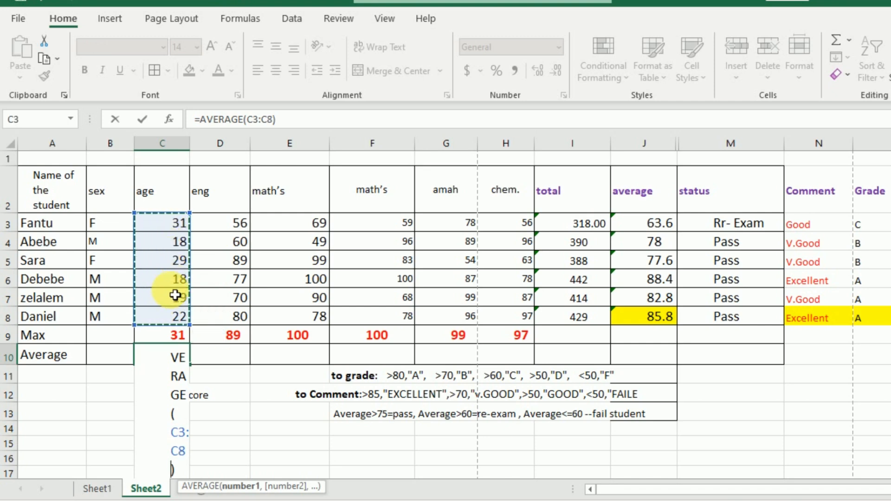
drag(175, 224, 179, 334)
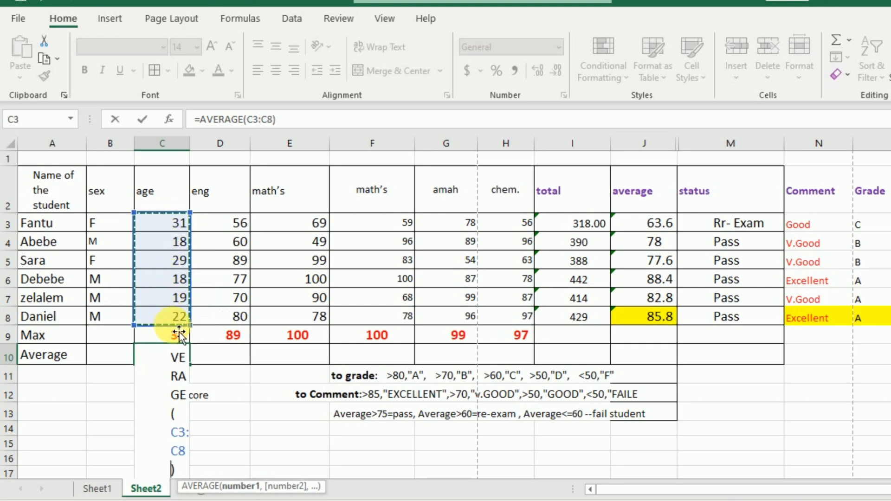
key(Return)
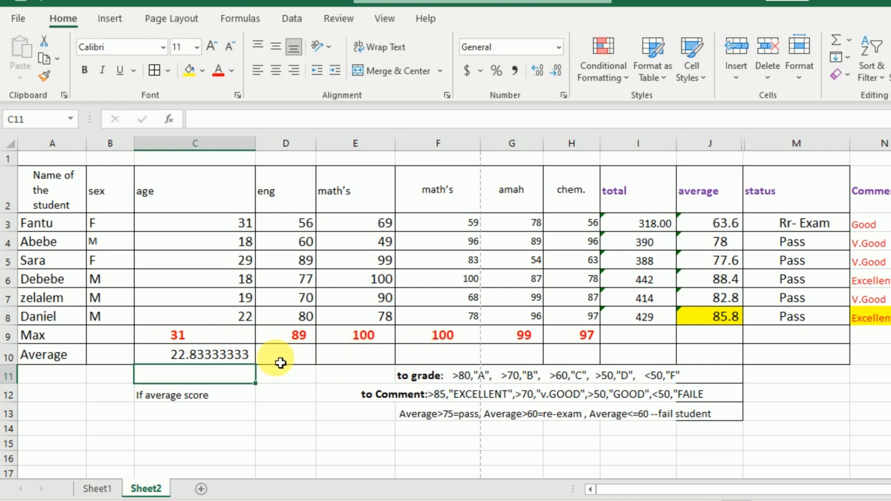
Step: Format the average in C10 with no decimal places and fill its formula across to H10
click(239, 358)
click(247, 394)
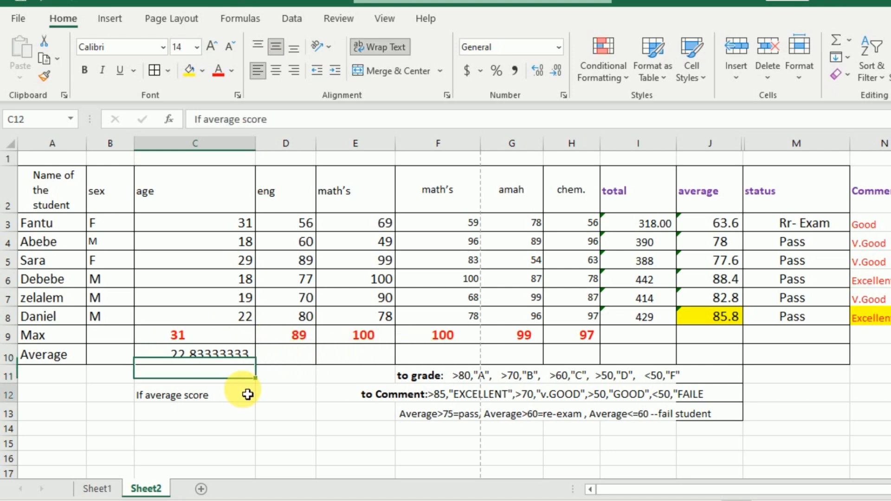
click(236, 361)
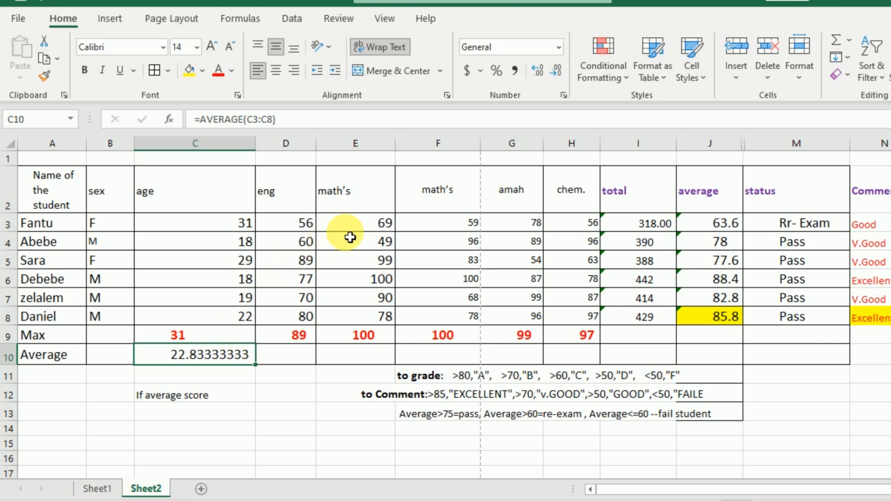
click(537, 70)
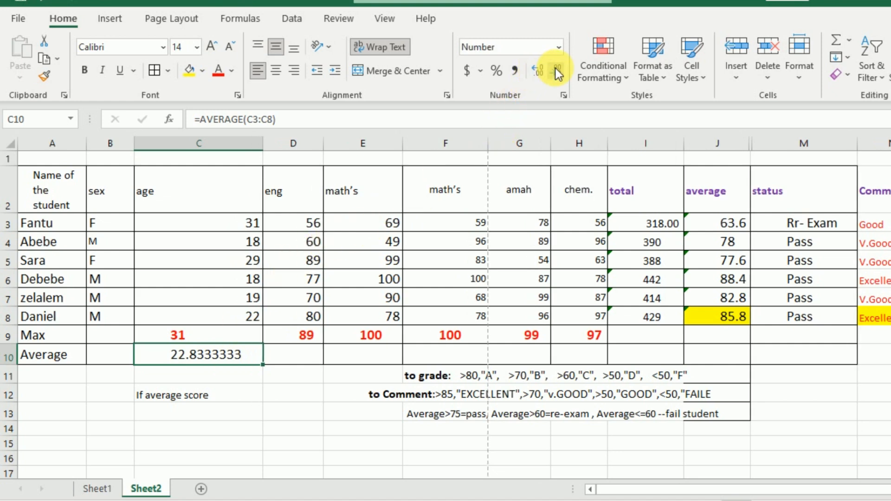
click(555, 69)
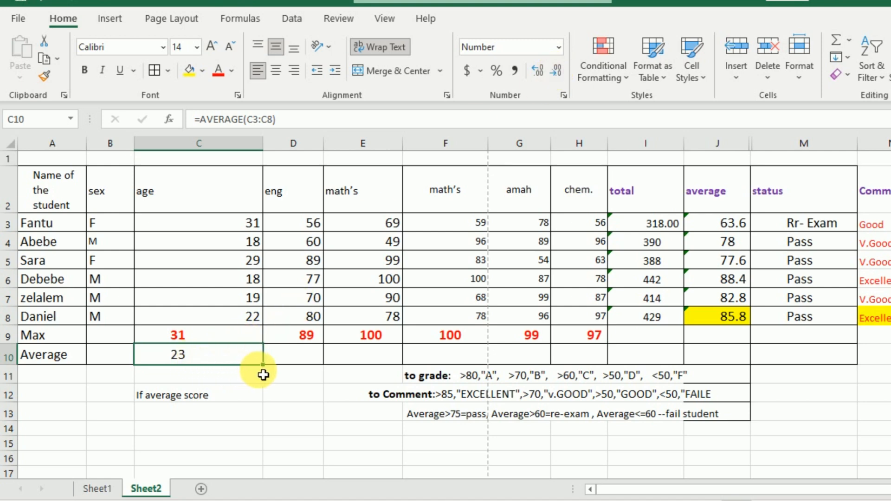
drag(270, 373, 596, 367)
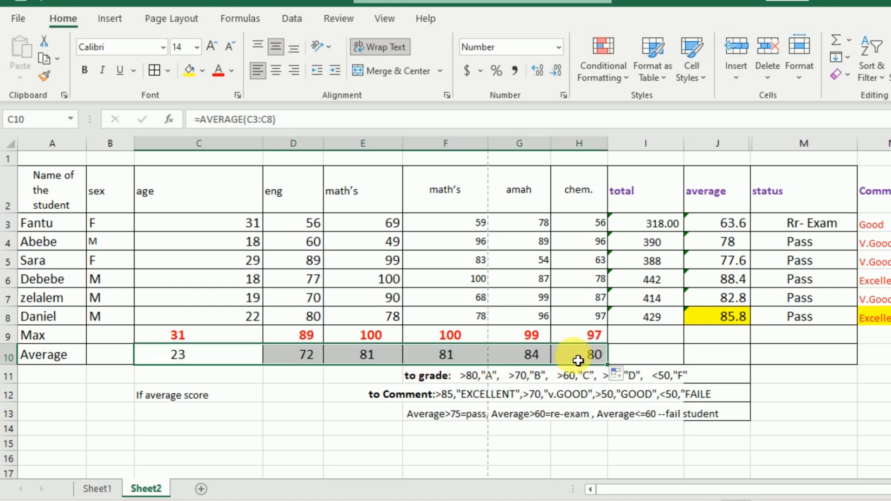